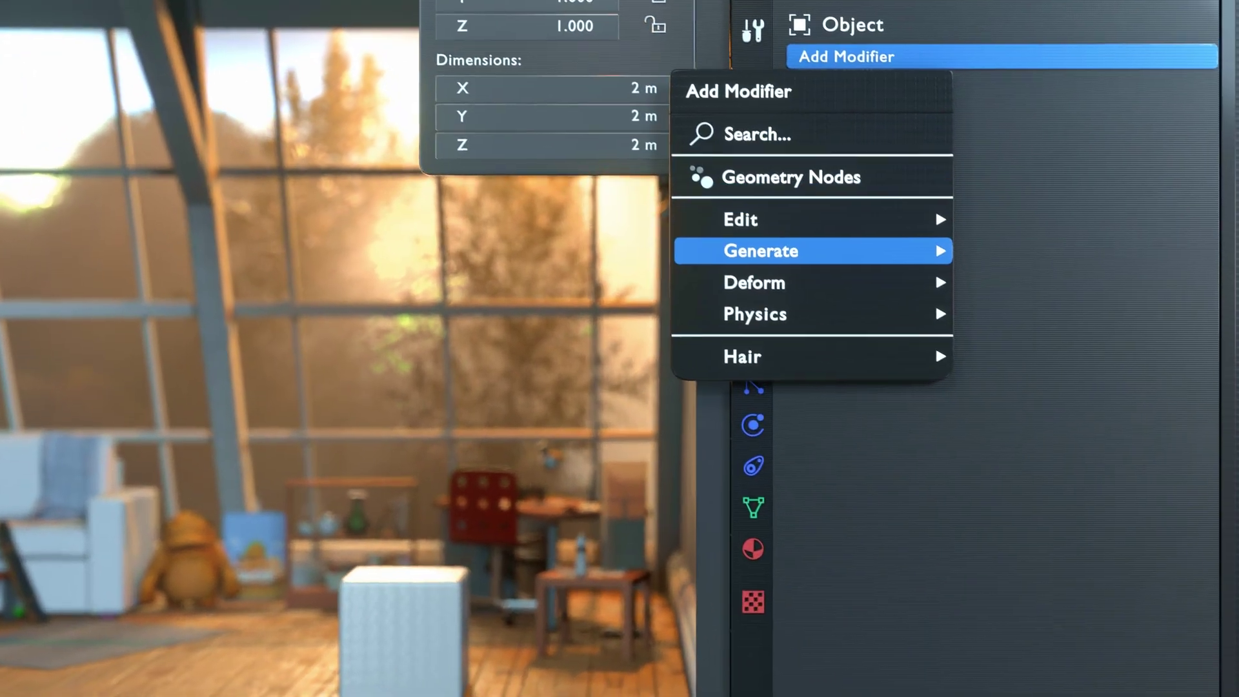
Add Mirror, Array and Subdivision Surface modifiers from the Generate list, in that order.
{"action": "mouse_move", "coordinate": [762, 250]}
{"action": "left_click", "coordinate": [452, 311]}
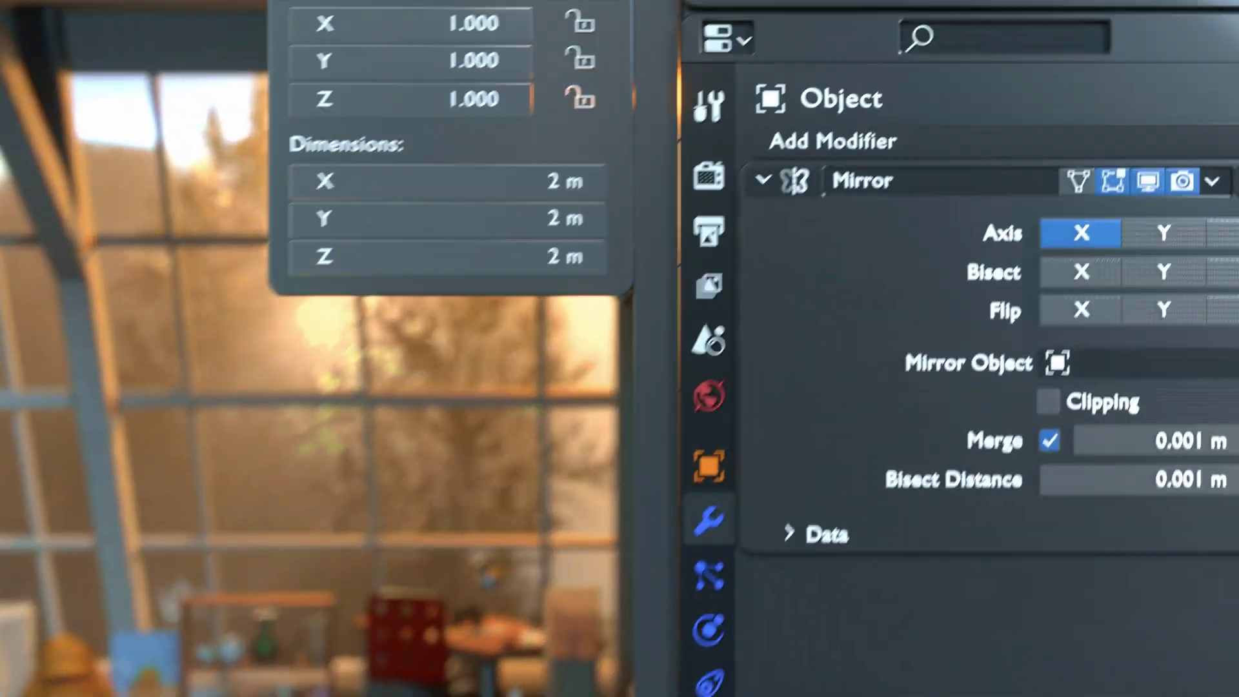
{"action": "left_click", "coordinate": [962, 75]}
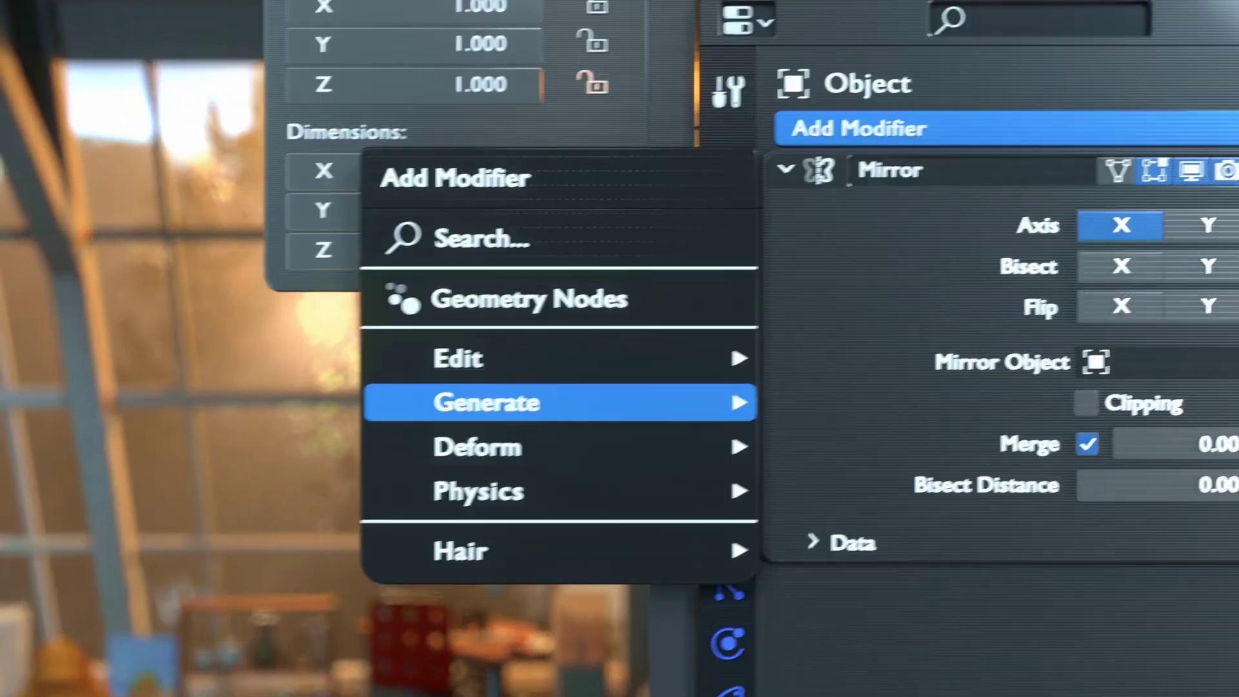
{"action": "mouse_move", "coordinate": [752, 400]}
{"action": "left_click", "coordinate": [70, 173]}
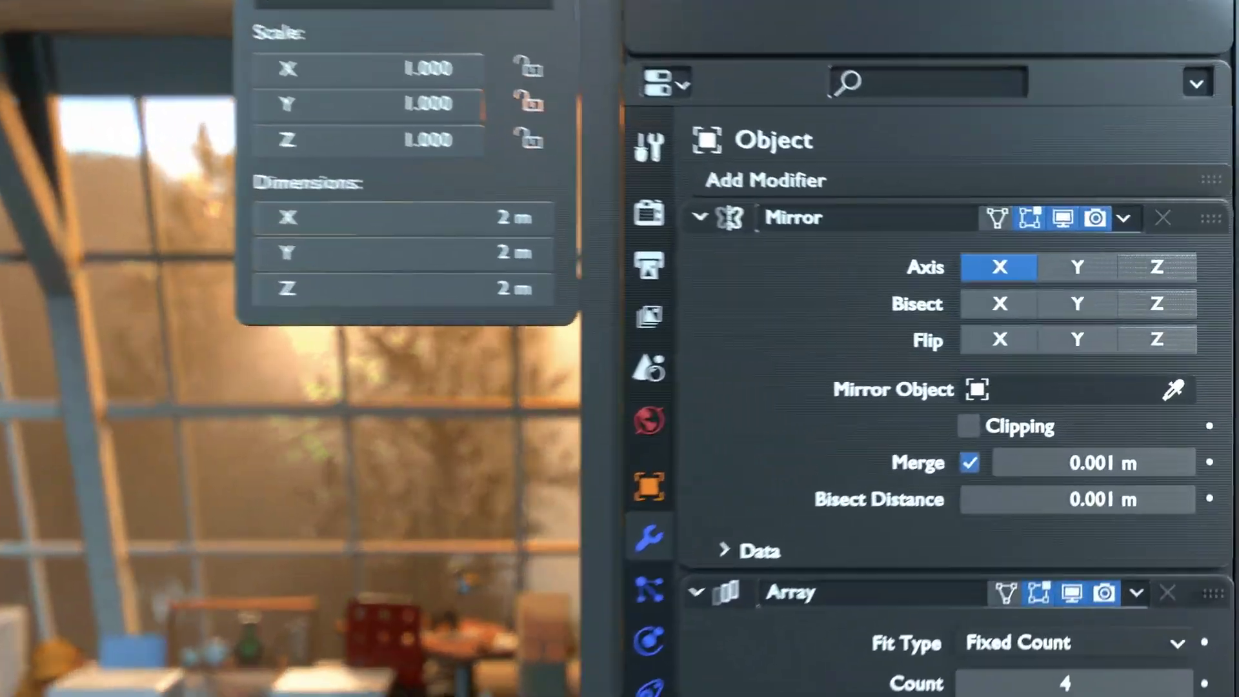
{"action": "left_click", "coordinate": [764, 180]}
{"action": "mouse_move", "coordinate": [426, 432]}
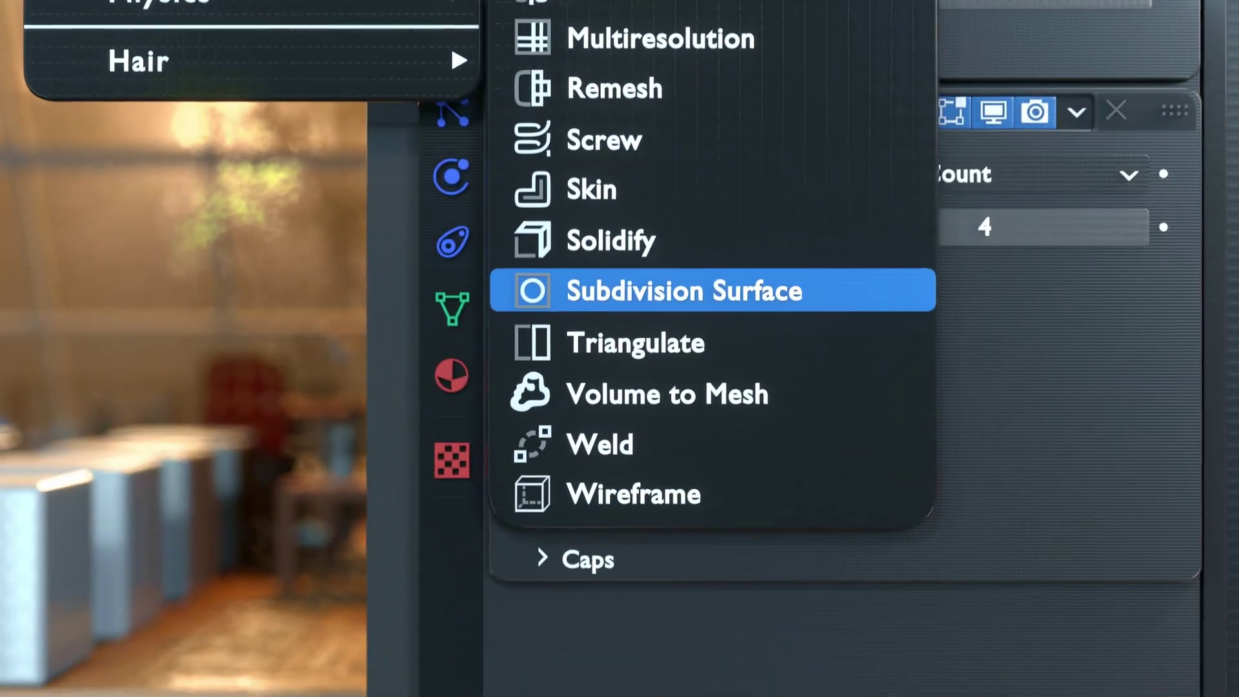
{"action": "left_click", "coordinate": [697, 442]}
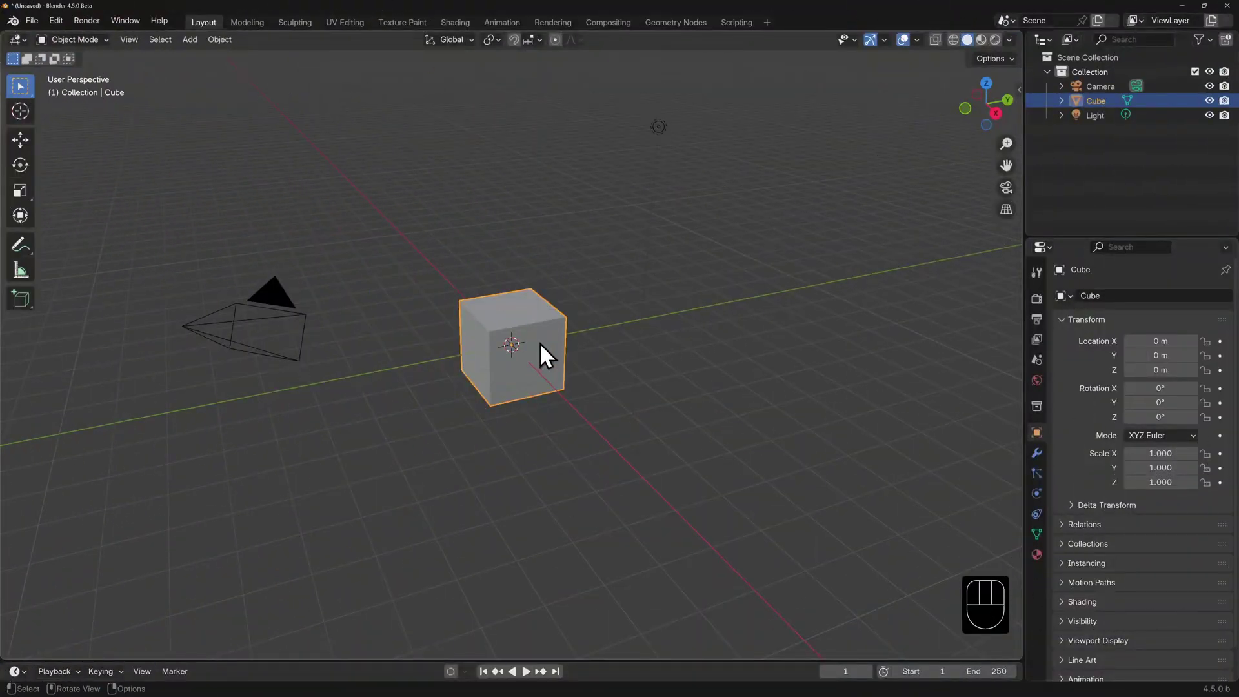
Duplicate the cube and place the copy at X = -4 m.
{"action": "key", "text": "shift+d"}
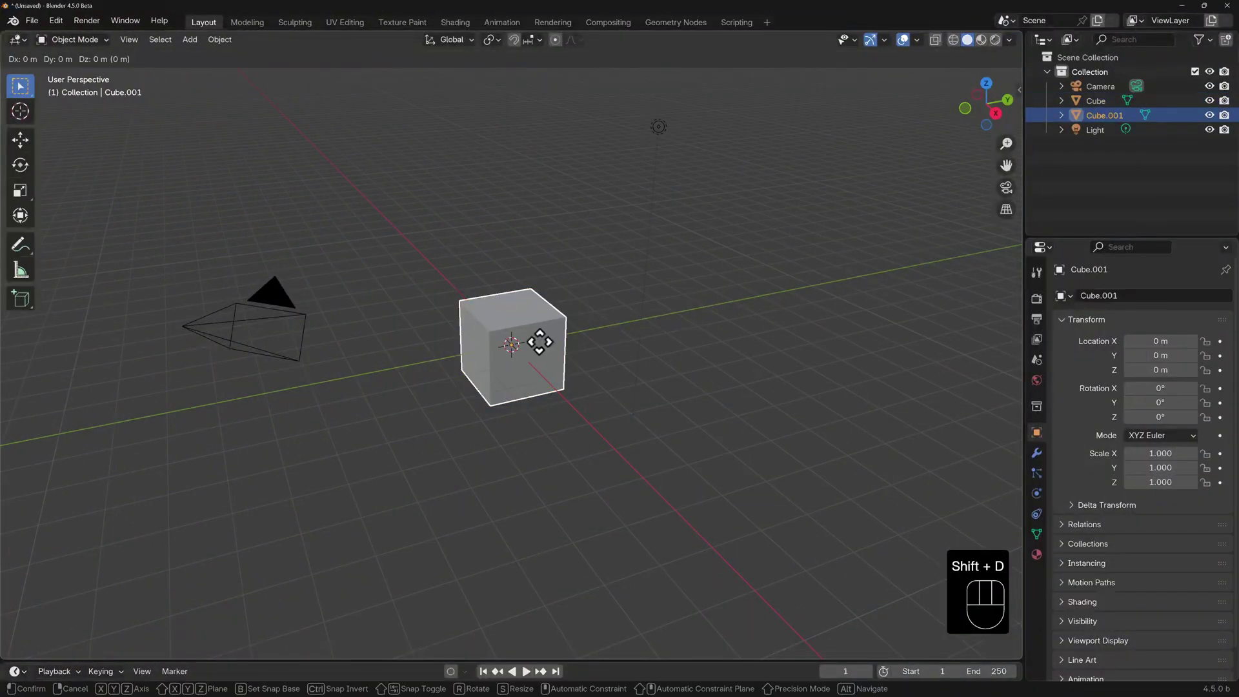
{"action": "left_click", "coordinate": [395, 304]}
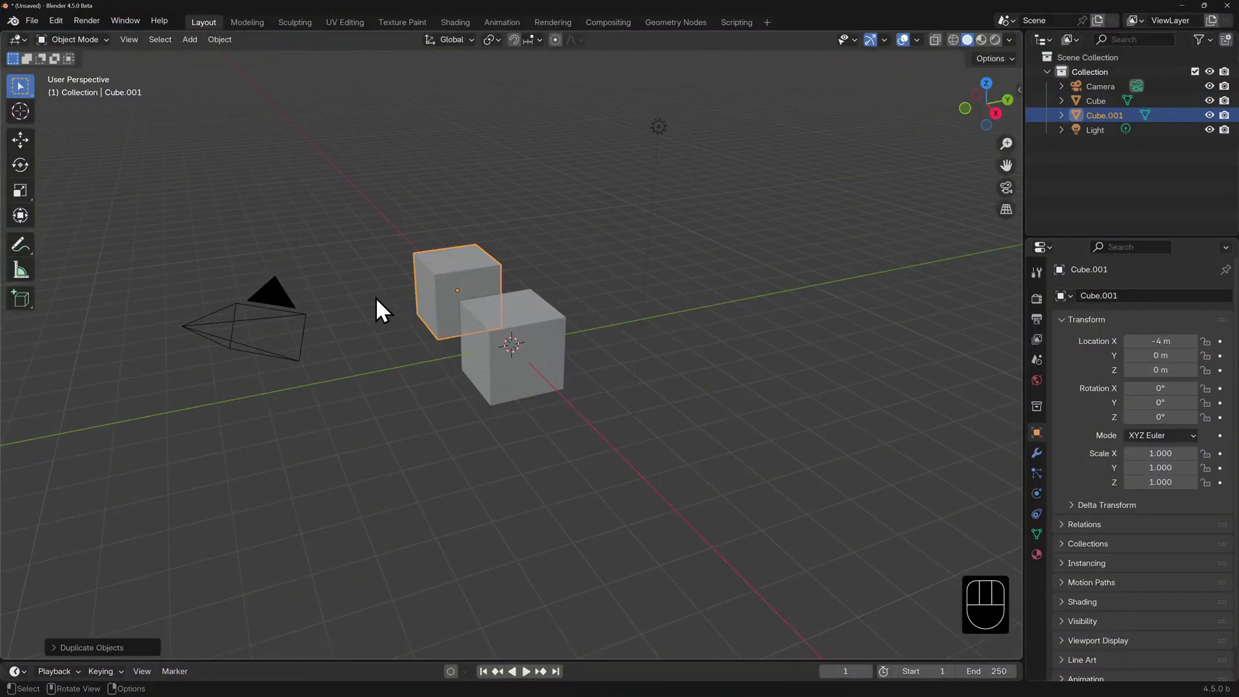
{"action": "middle_click_drag", "start_coordinate": [376, 299], "coordinate": [549, 287]}
{"action": "scroll", "coordinate": [516, 303], "scroll_direction": "up", "scroll_amount": 4}
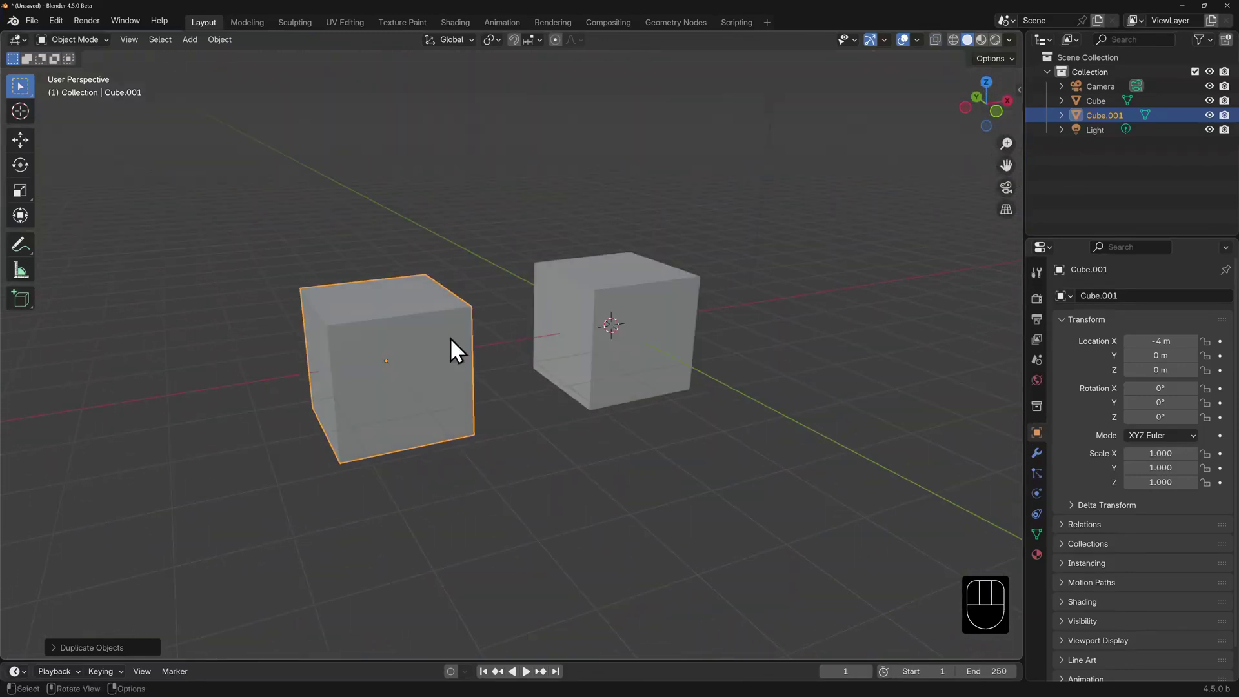
Bevel all of the copy's edges by 0.146 m with one segment, then return to Object Mode.
{"action": "key", "text": "ctrl+Tab"}
{"action": "left_click", "coordinate": [554, 338]}
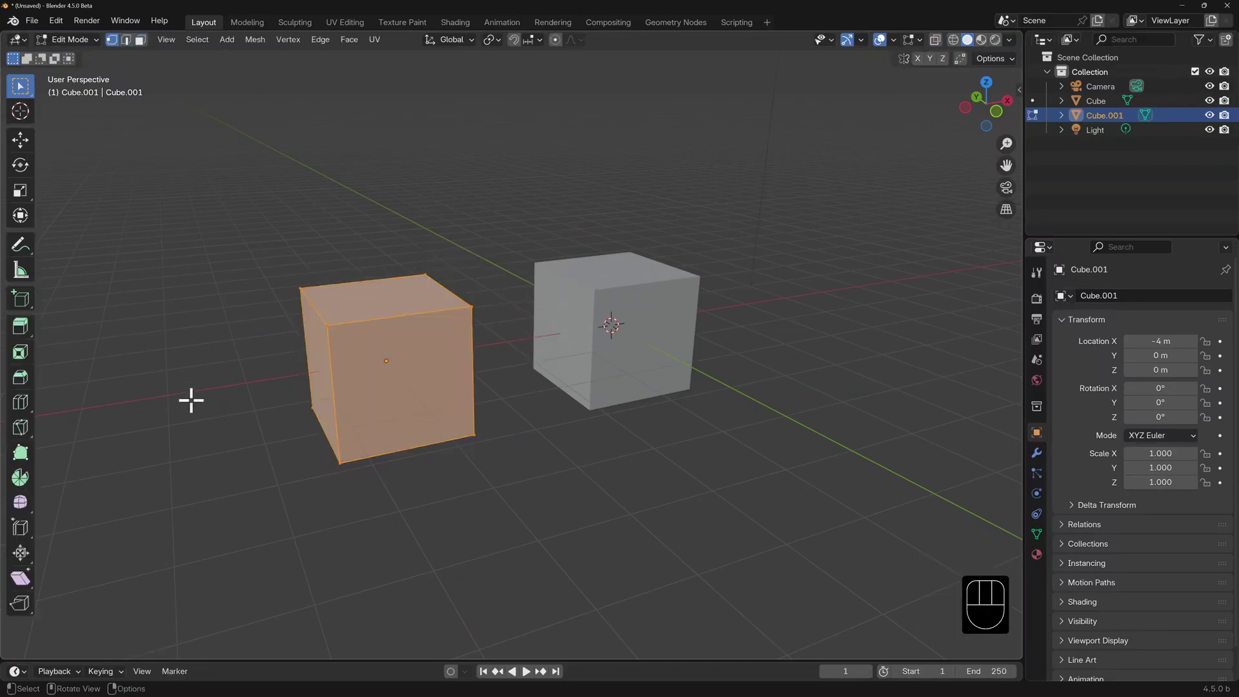
{"action": "left_click", "coordinate": [24, 382]}
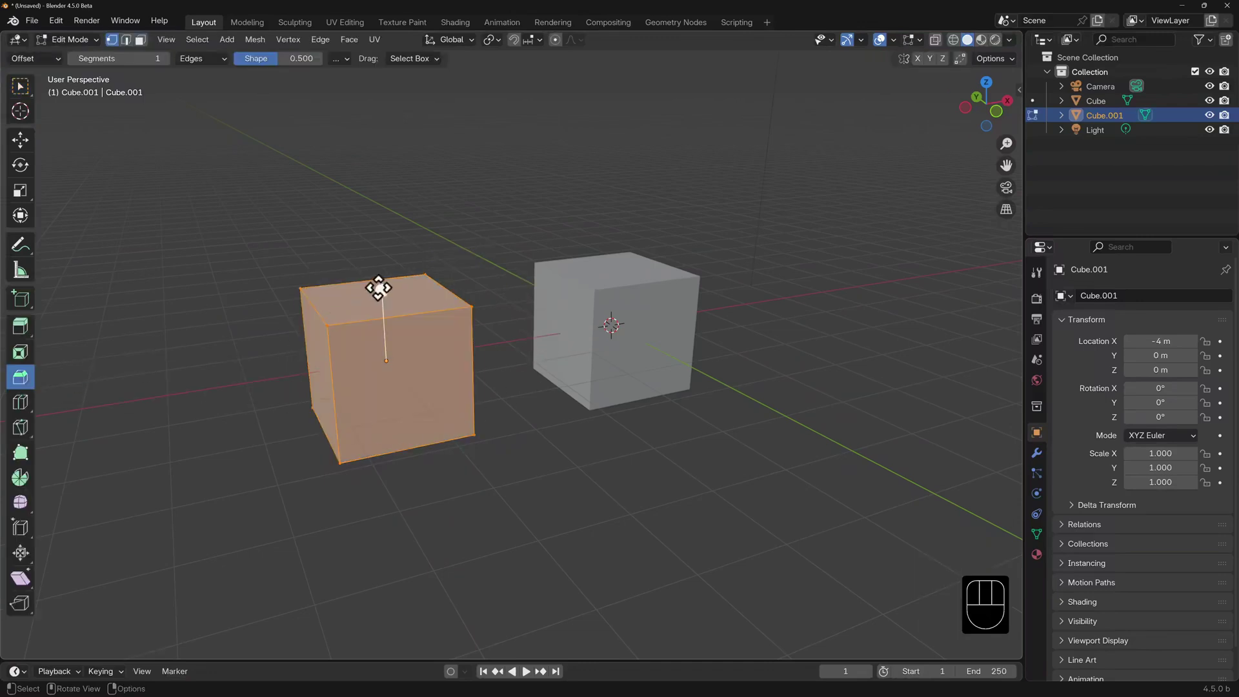
{"action": "left_click_drag", "start_coordinate": [380, 289], "coordinate": [407, 287]}
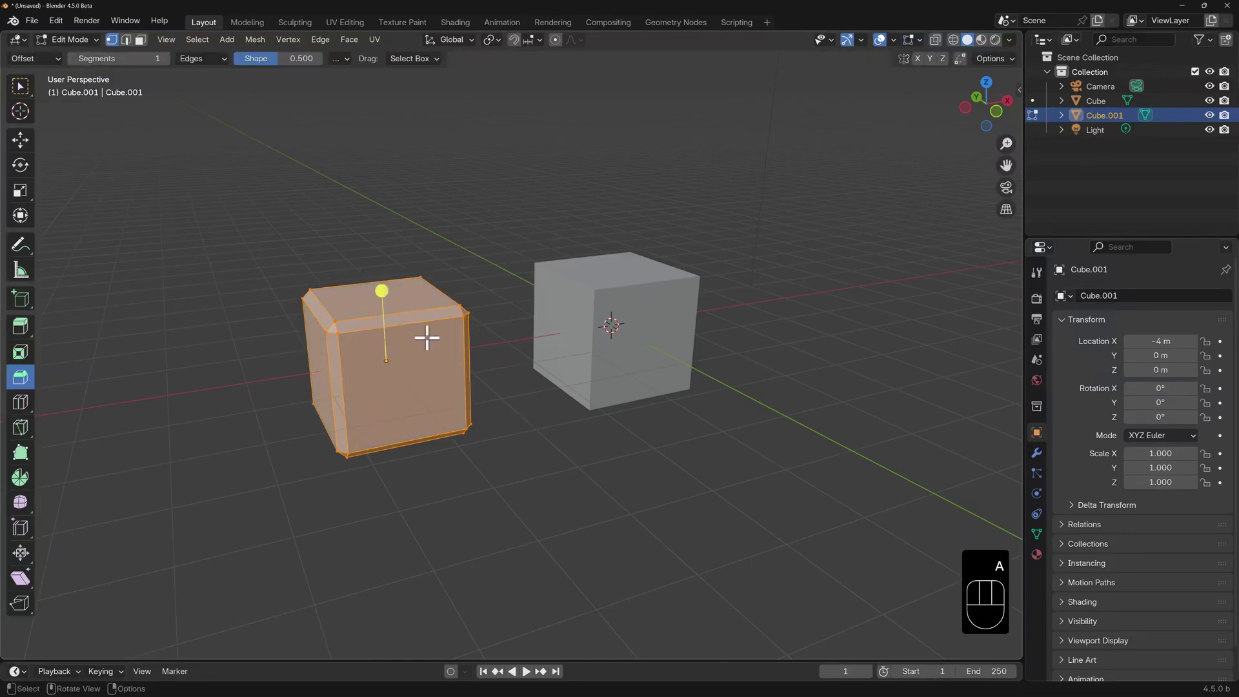
{"action": "key", "text": "ctrl+Tab"}
{"action": "left_click", "coordinate": [325, 338]}
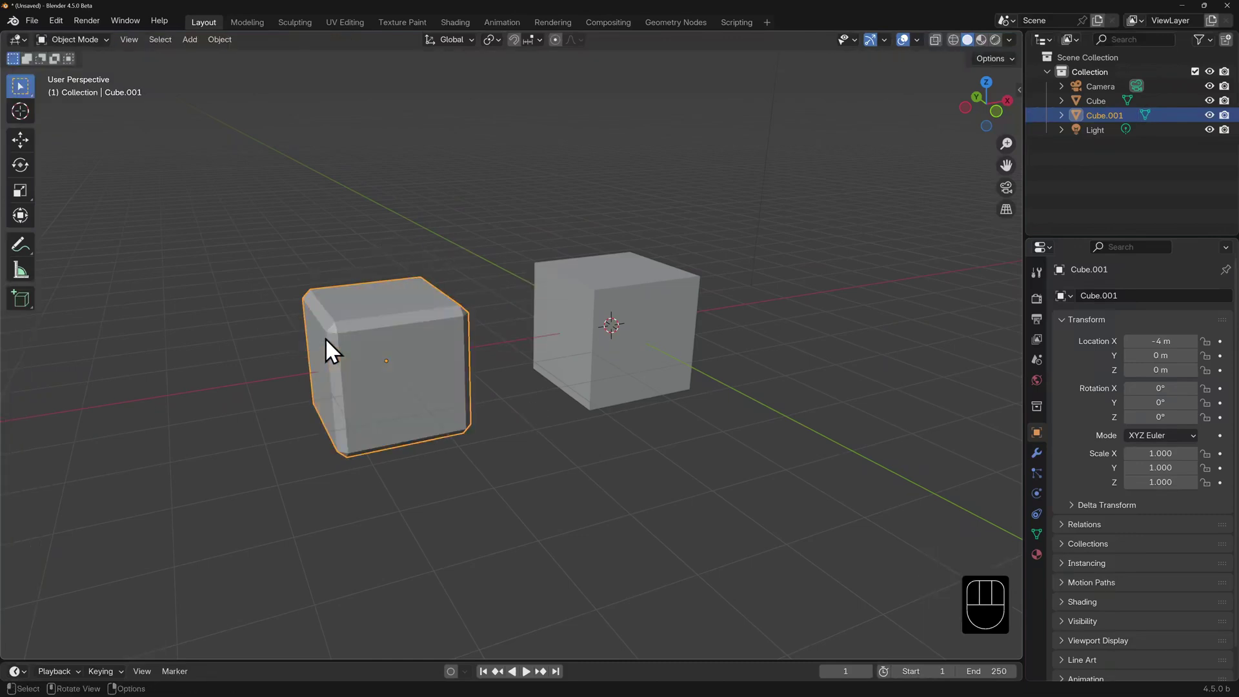
Add a Bevel modifier to the original cube: 0.1 m amount, one segment, 30° angle limit.
{"action": "left_click", "coordinate": [644, 314]}
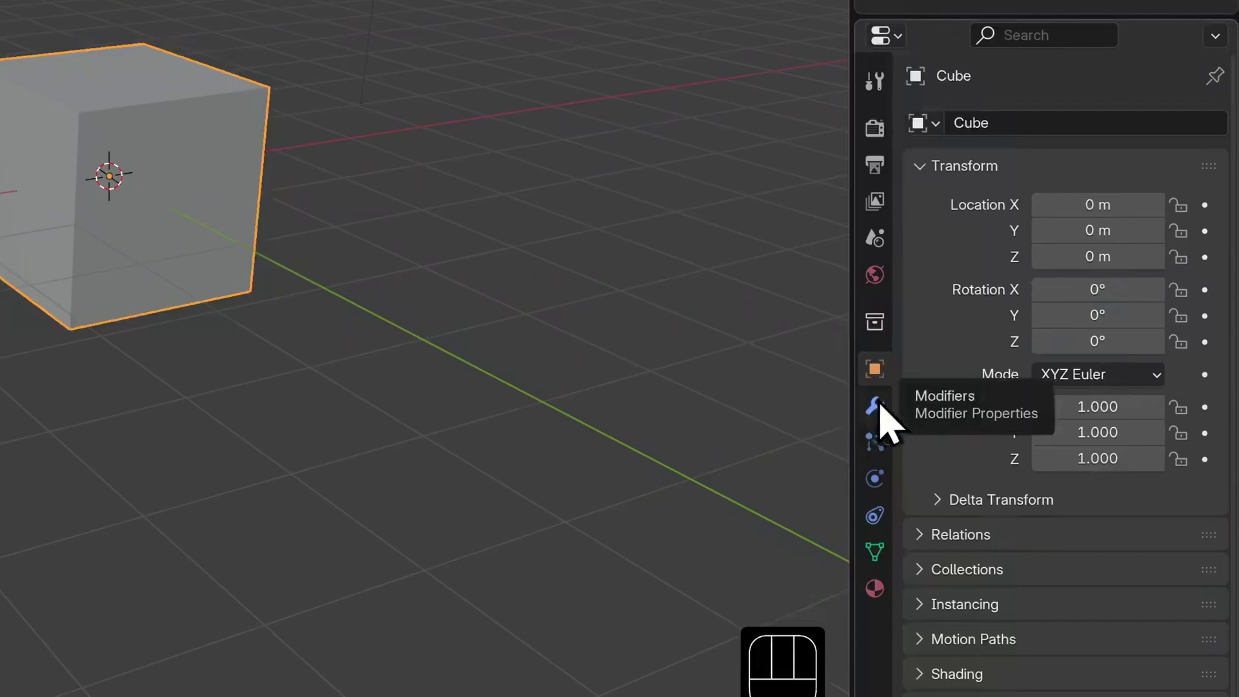
{"action": "left_click", "coordinate": [880, 402]}
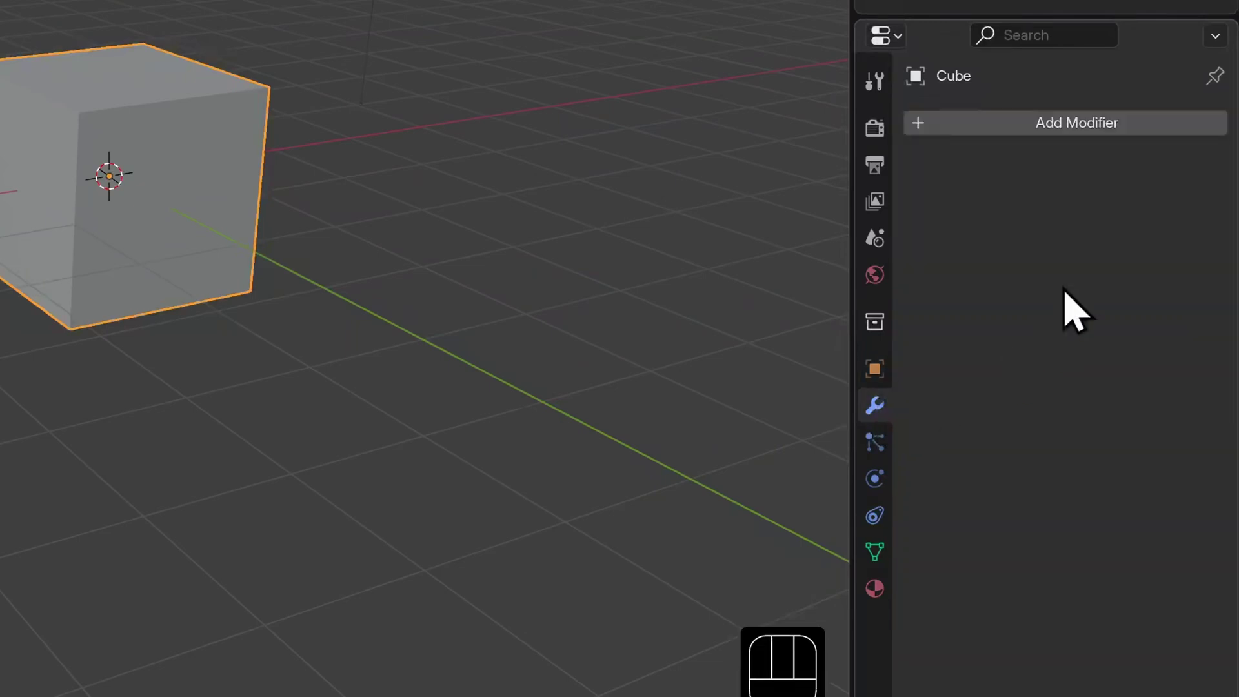
{"action": "left_click", "coordinate": [1115, 121]}
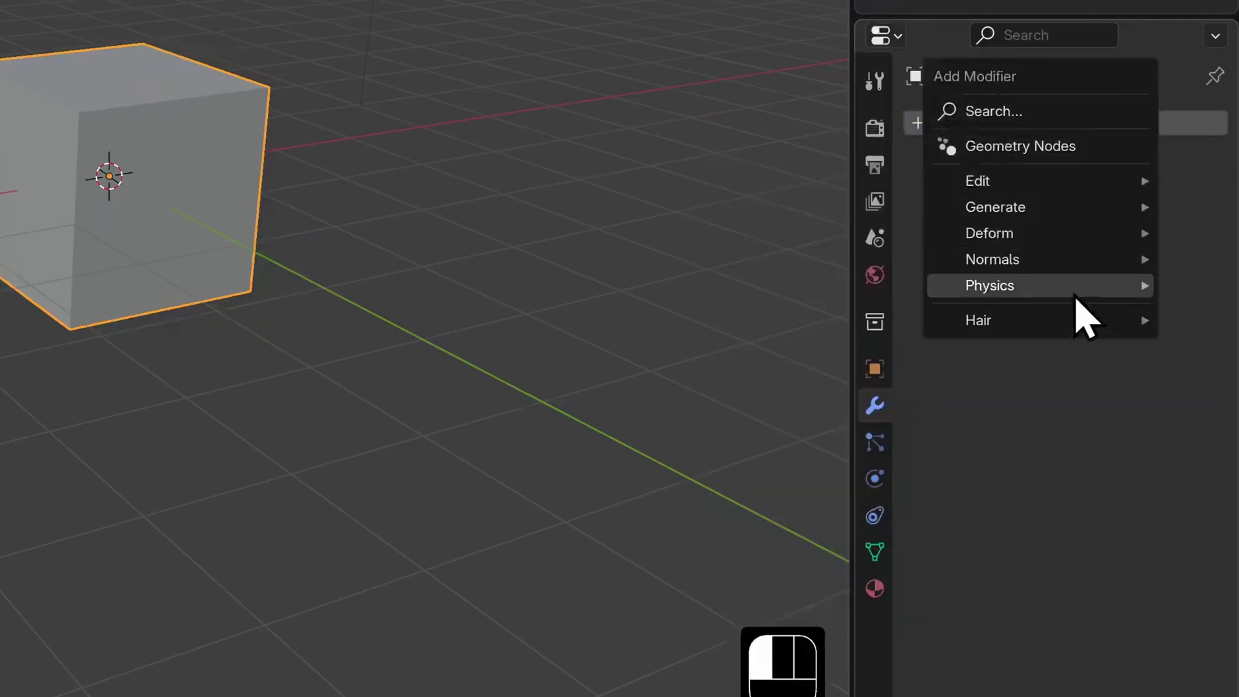
{"action": "mouse_move", "coordinate": [1084, 208]}
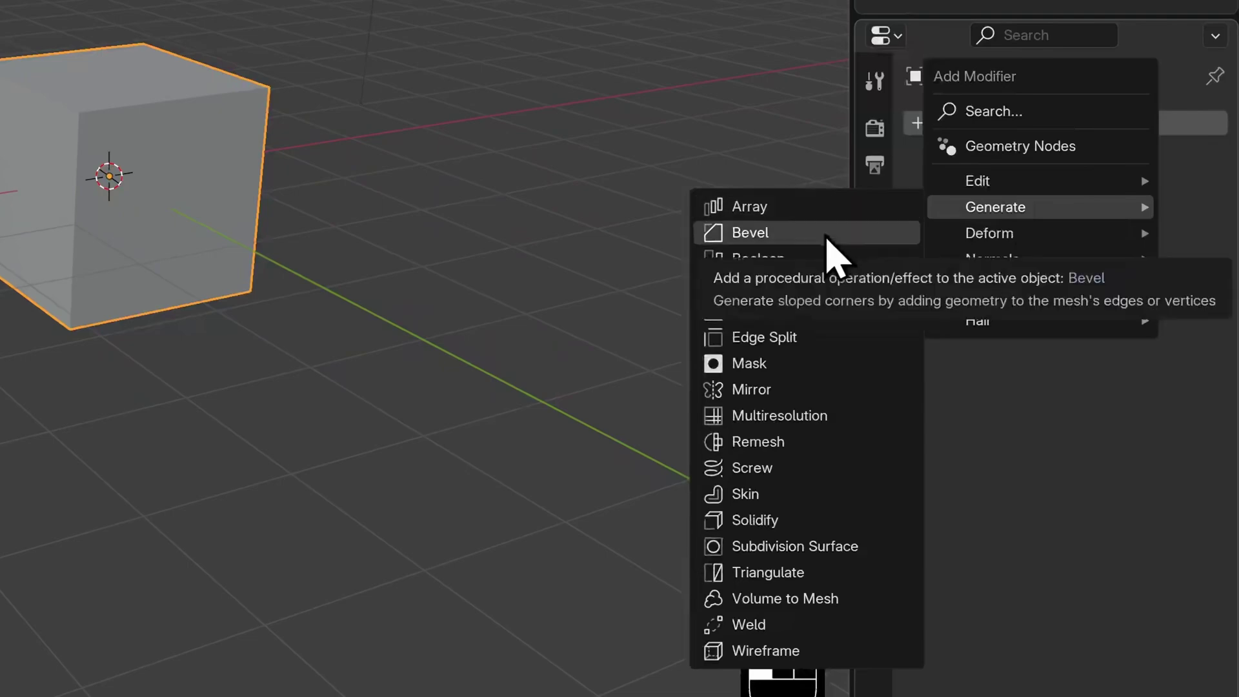
{"action": "left_click", "coordinate": [828, 234]}
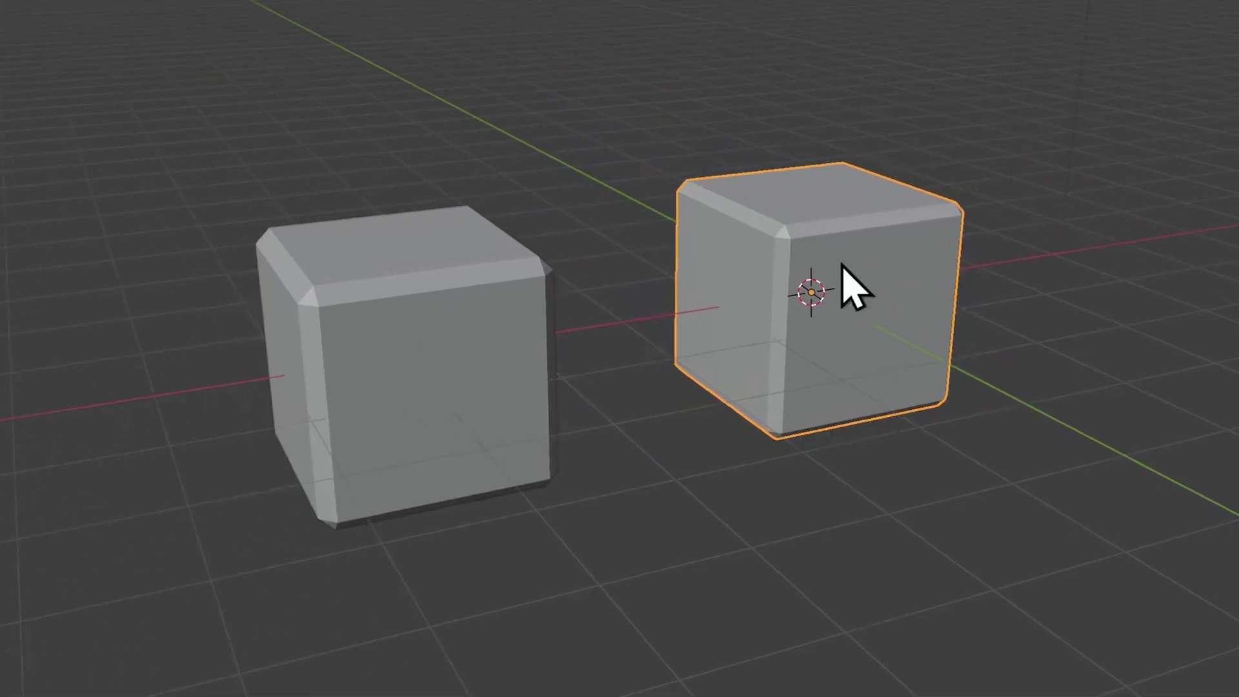
Select both cubes and compare their full mesh geometry together in Edit Mode.
{"action": "left_click", "coordinate": [421, 310], "text": "shift"}
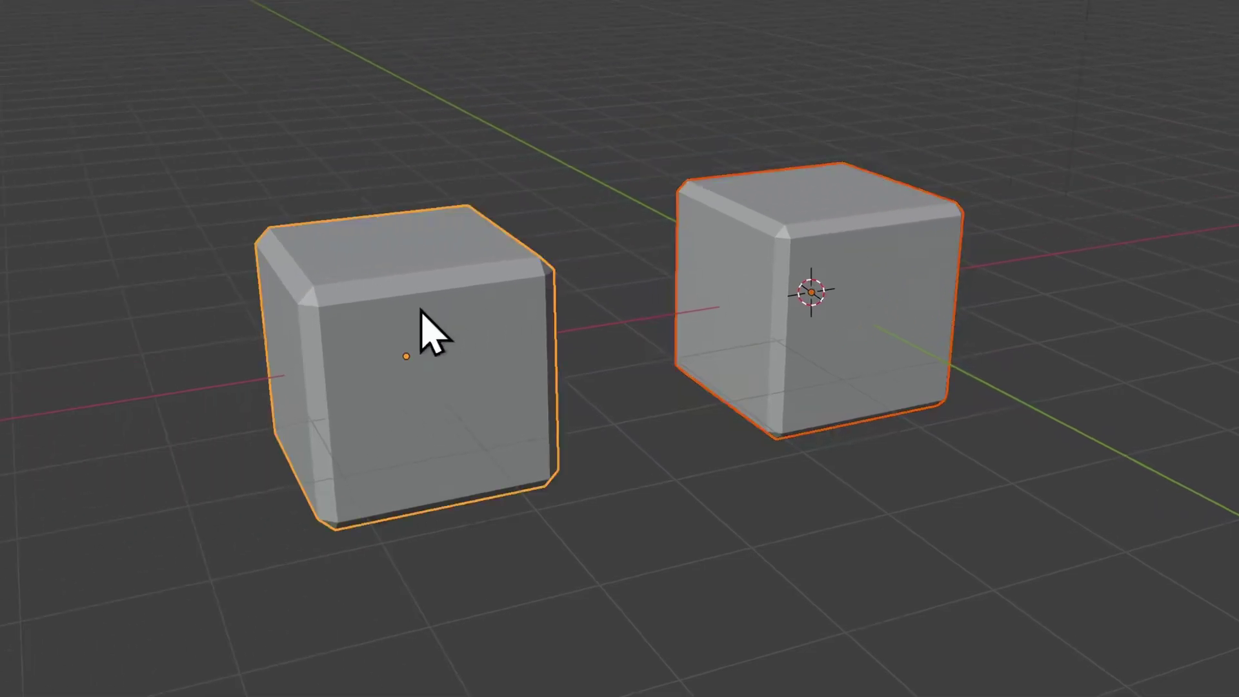
{"action": "key", "text": "ctrl+Tab"}
{"action": "left_click", "coordinate": [591, 314]}
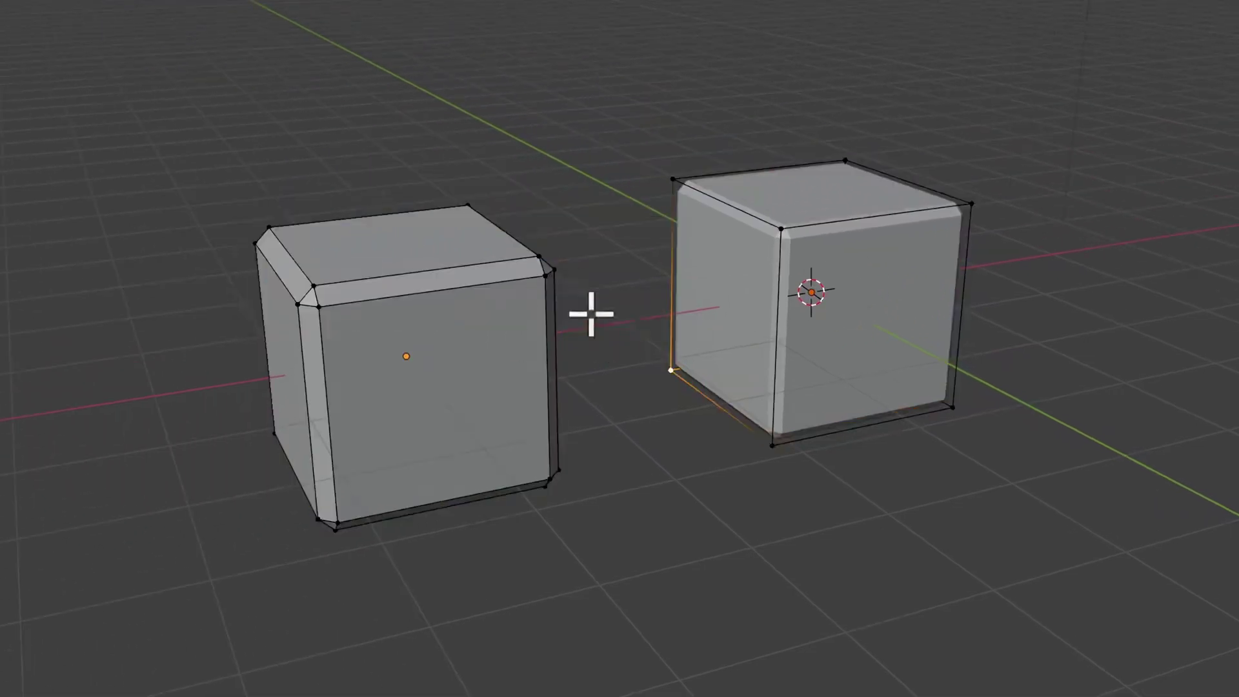
{"action": "key", "text": "a"}
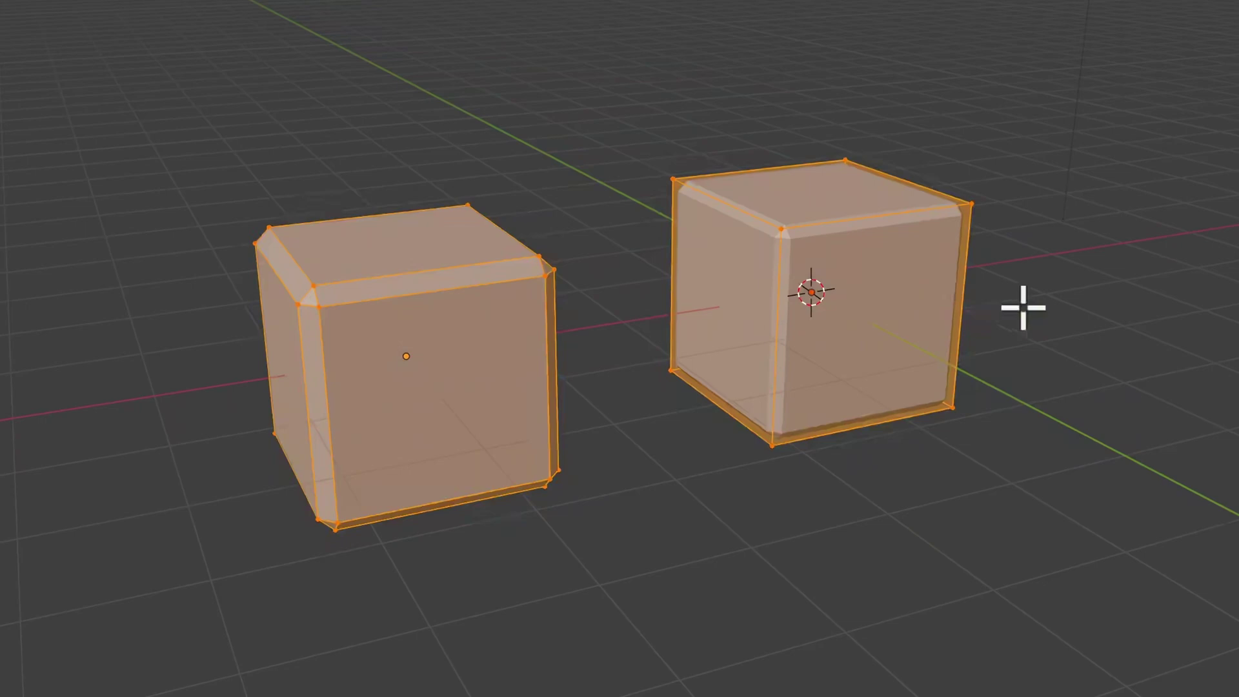
{"action": "key", "text": "ctrl+Tab"}
{"action": "left_click", "coordinate": [805, 324]}
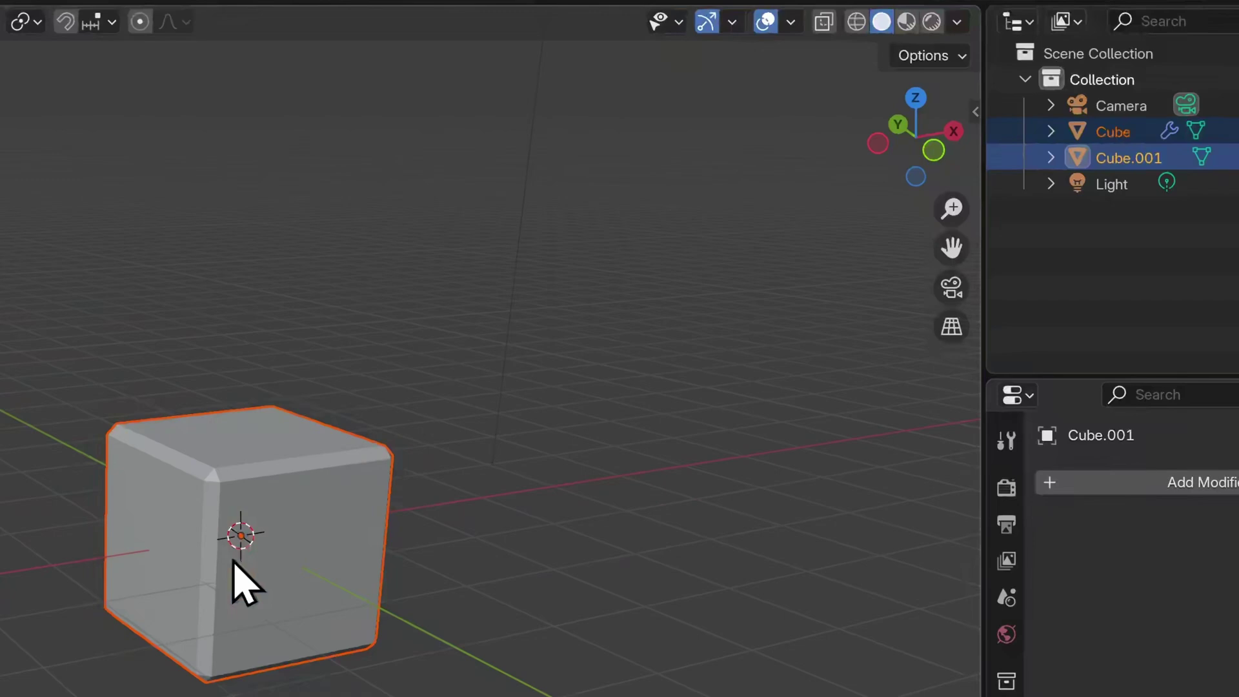
Select the original Cube and expand Cube.001, Cube and its Bevel modifier in the Outliner.
{"action": "left_click", "coordinate": [233, 561]}
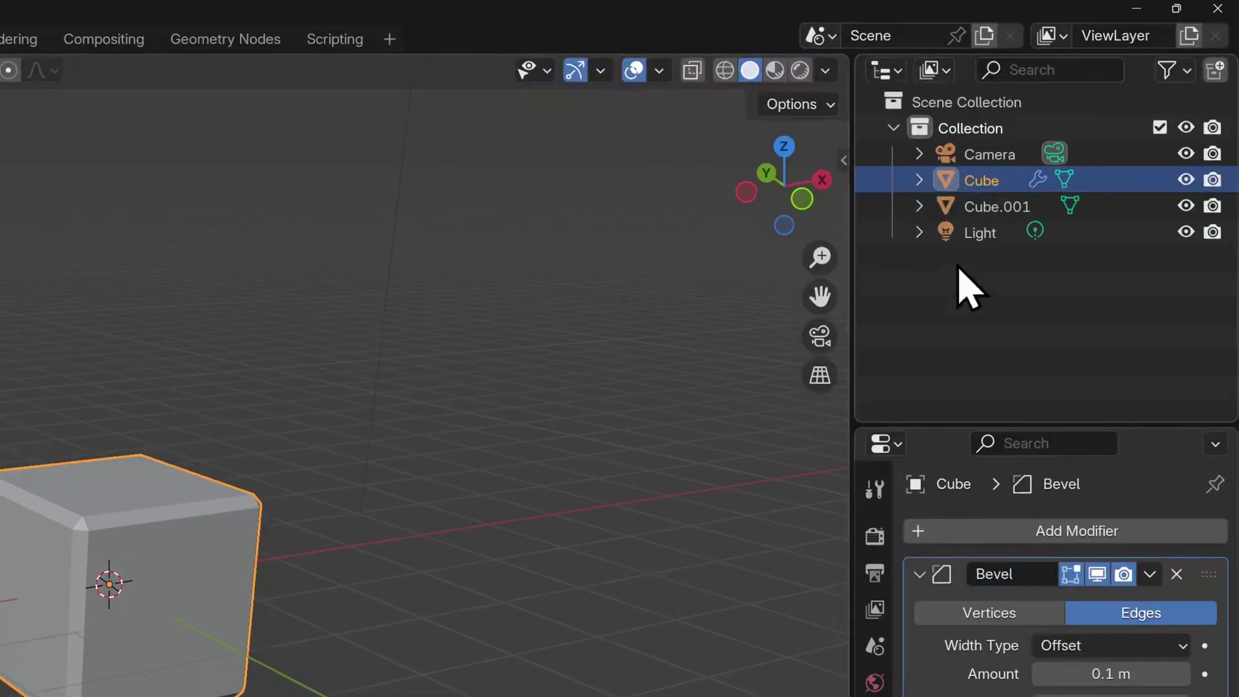
{"action": "left_click", "coordinate": [919, 207]}
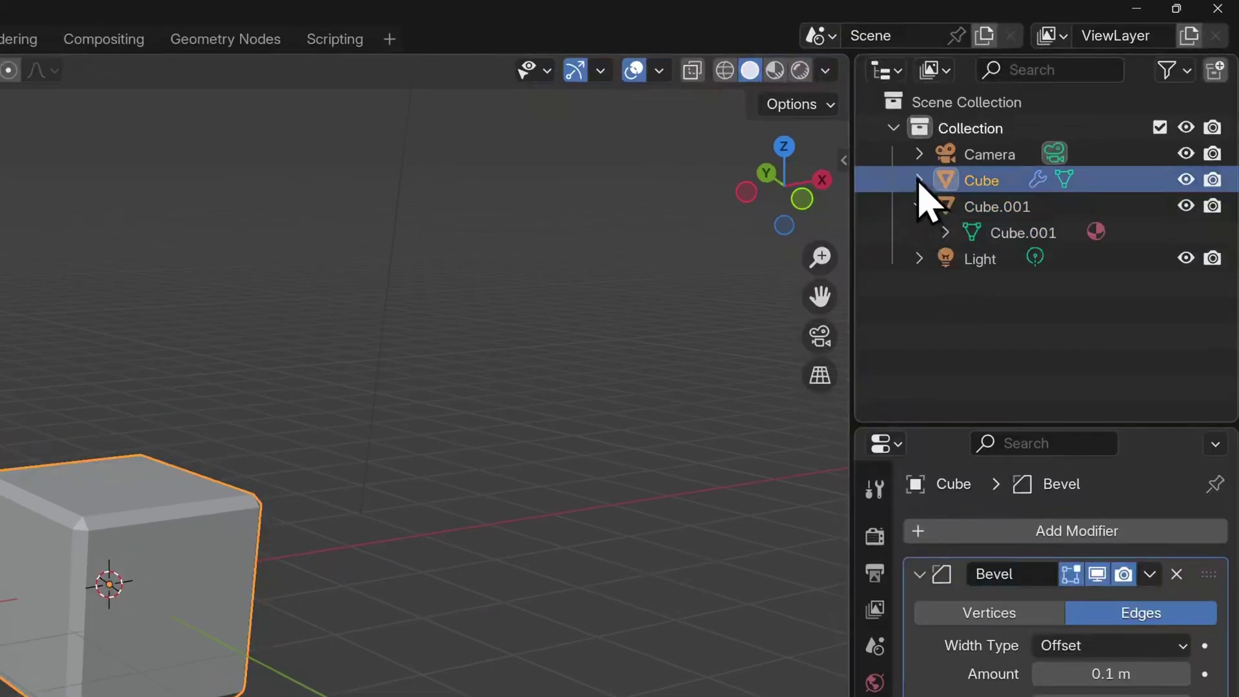
{"action": "left_click", "coordinate": [919, 180]}
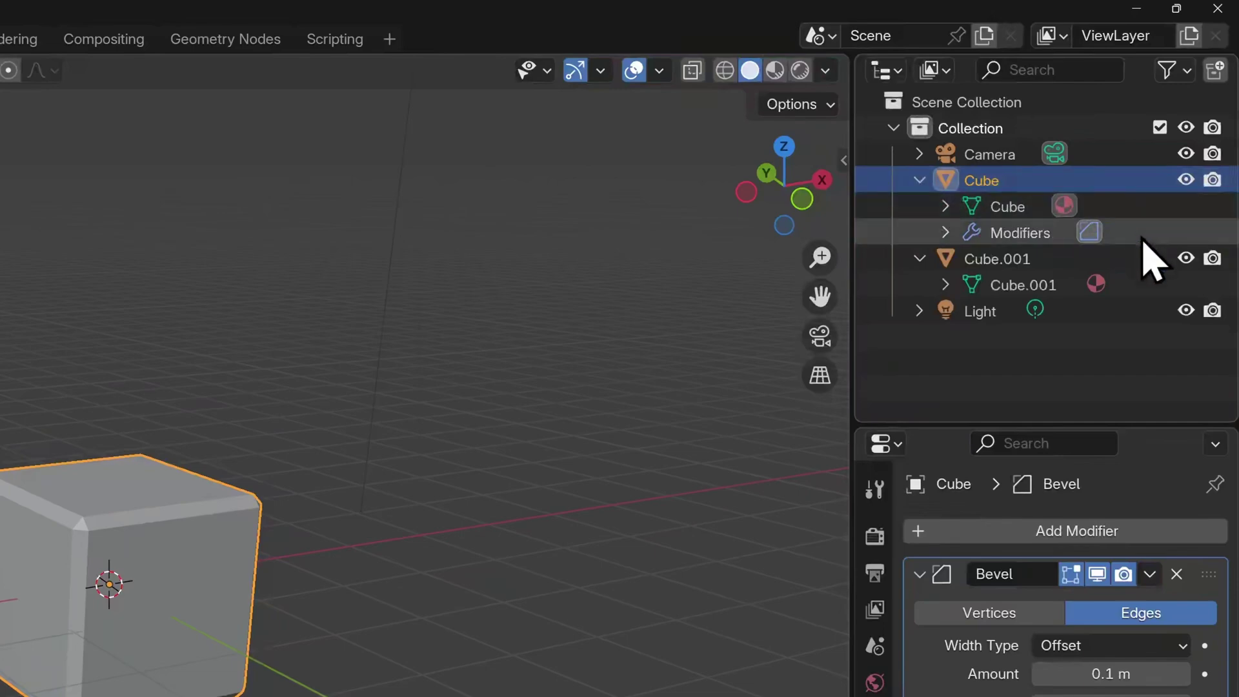
{"action": "left_click", "coordinate": [945, 232]}
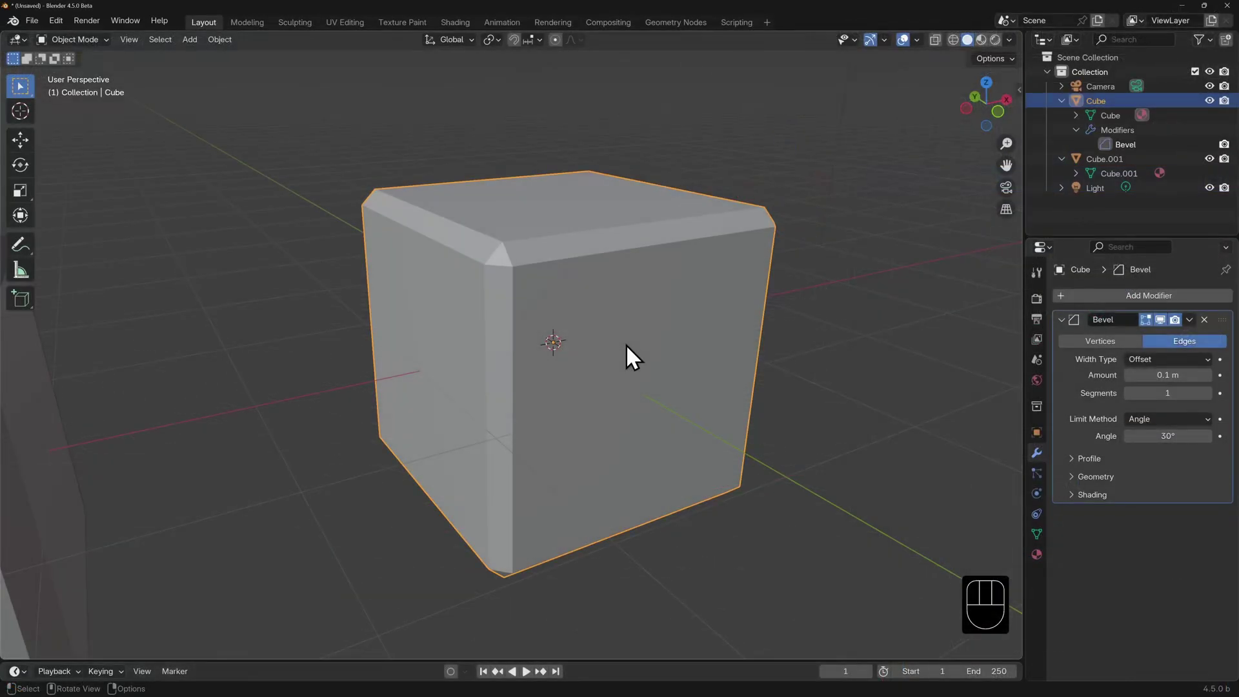
Switch the Cube's bevel to a Custom profile using the Cornice Molding preset.
{"action": "key", "text": "Tab"}
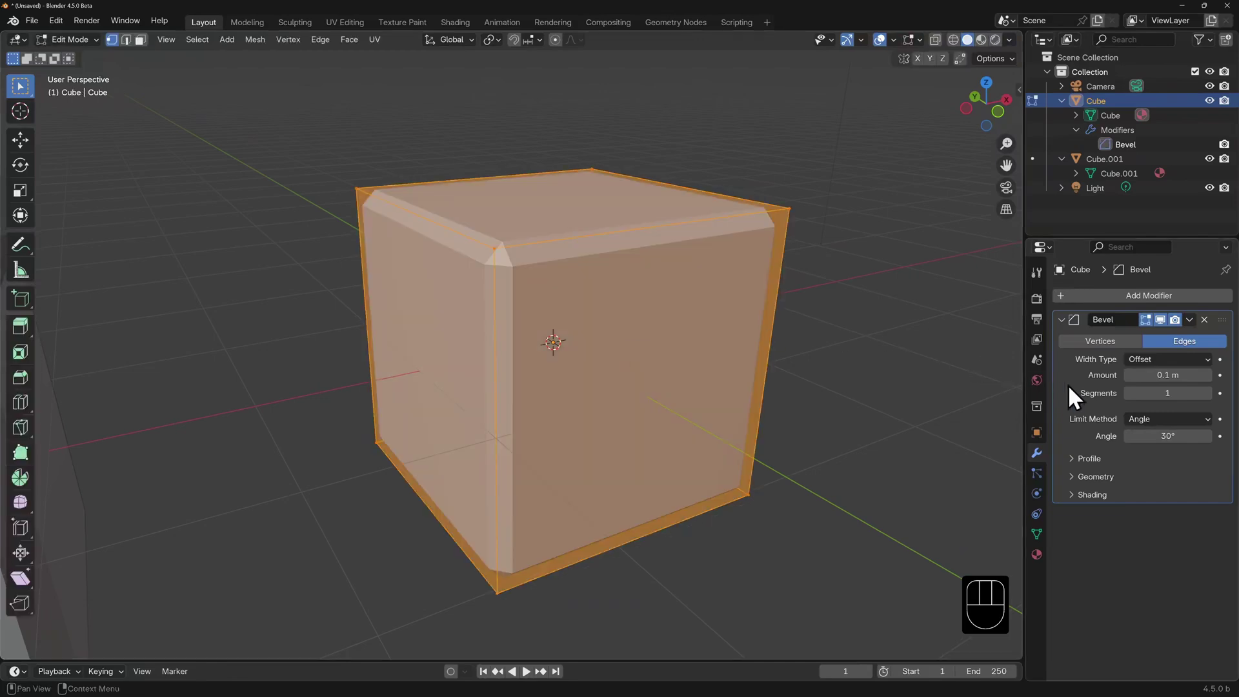
{"action": "left_click", "coordinate": [1072, 459]}
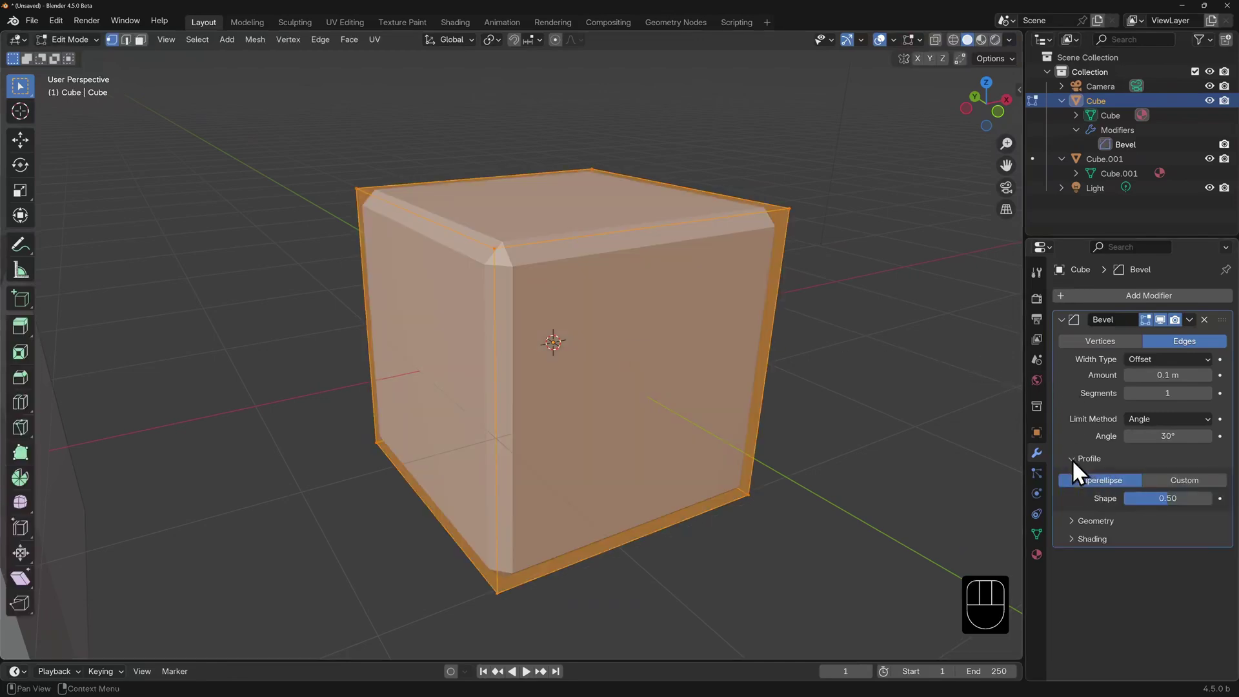
{"action": "left_click", "coordinate": [1198, 478]}
{"action": "scroll", "coordinate": [1191, 477], "scroll_direction": "down", "scroll_amount": 4}
{"action": "left_click", "coordinate": [1148, 413]}
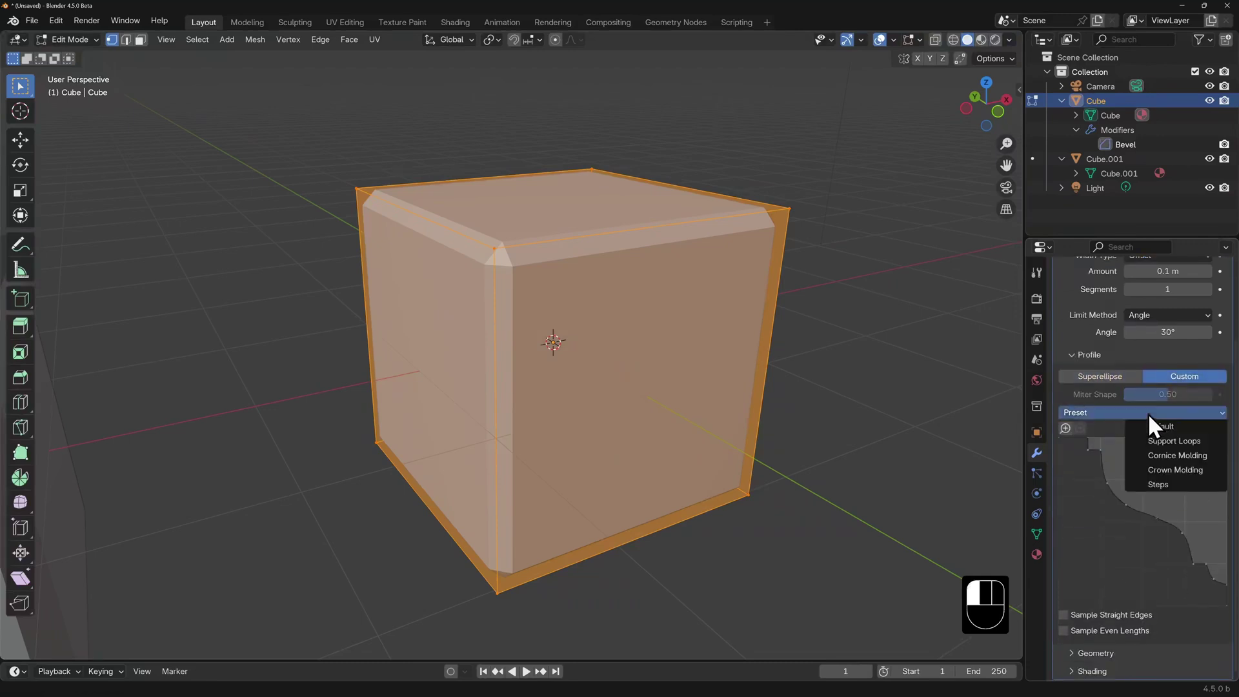
{"action": "left_click", "coordinate": [1212, 455]}
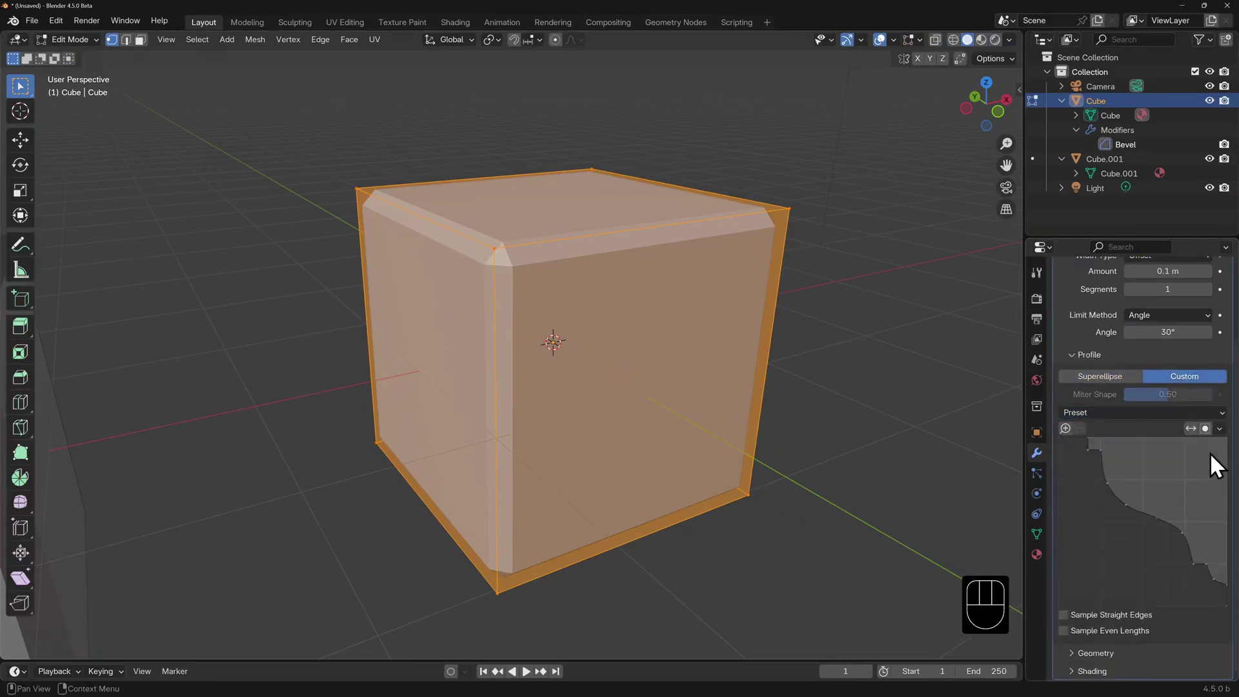
Raise the bevel segments to 15 and deselect the whole mesh.
{"action": "scroll", "coordinate": [1092, 349], "scroll_direction": "up", "scroll_amount": 3}
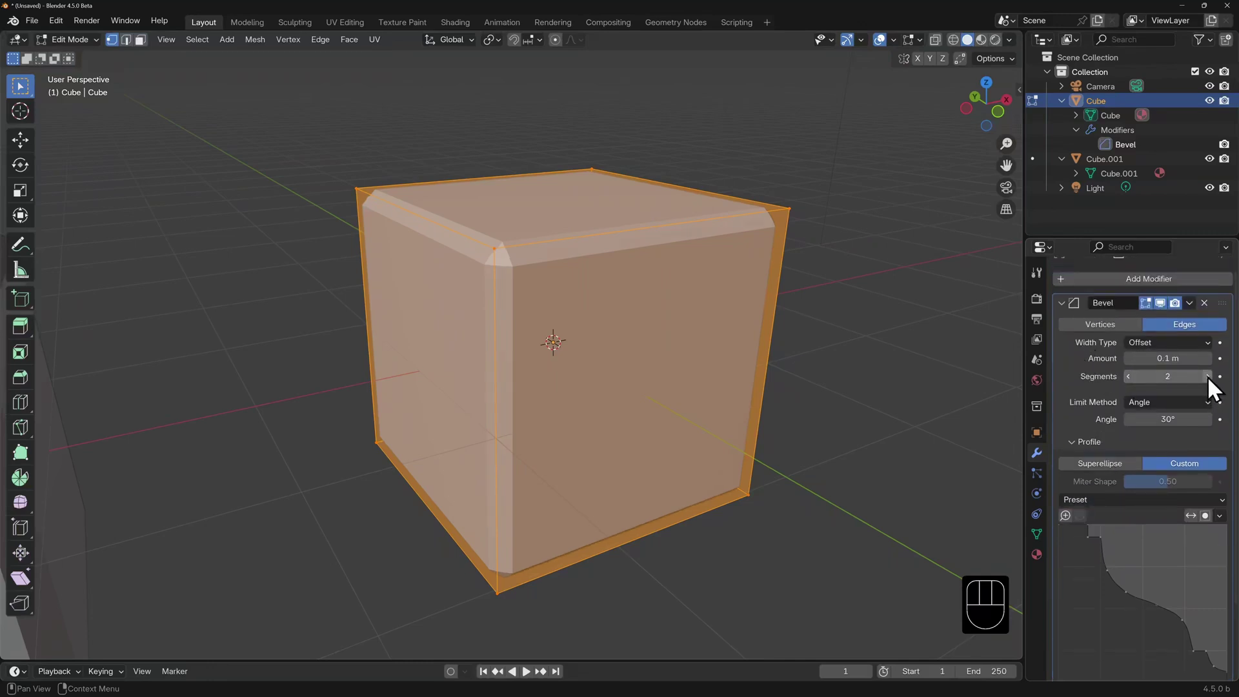
{"action": "left_click_drag", "start_coordinate": [1207, 376], "coordinate": [1206, 376]}
{"action": "scroll", "coordinate": [535, 282], "scroll_direction": "up", "scroll_amount": 2}
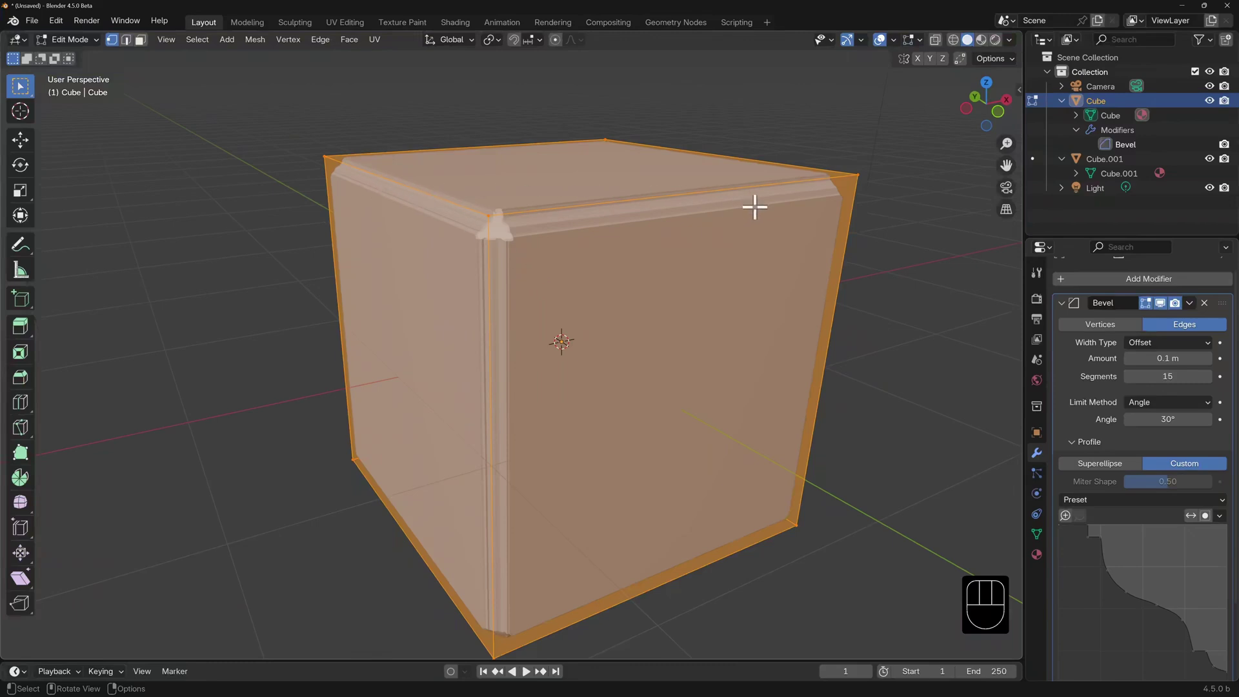
{"action": "key", "text": "alt+a"}
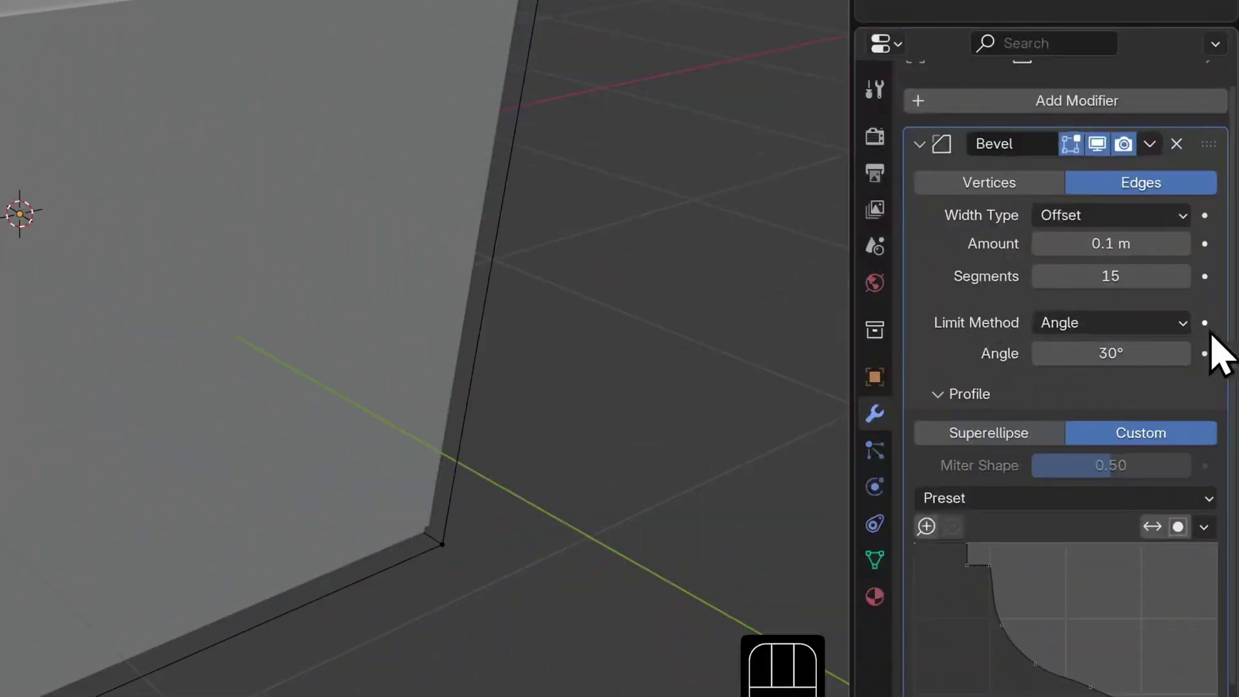
Keep Angle as the bevel limit method and set the angle limit to 75°.
{"action": "left_click", "coordinate": [1183, 324]}
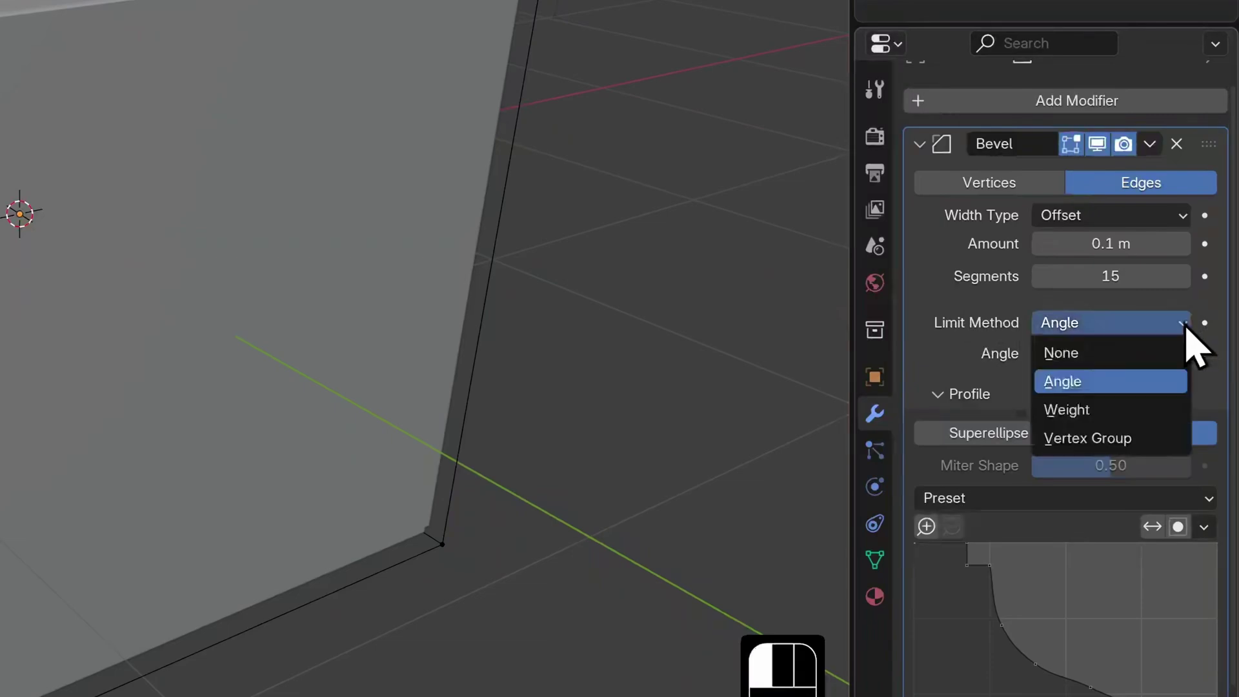
{"action": "left_click", "coordinate": [1172, 385]}
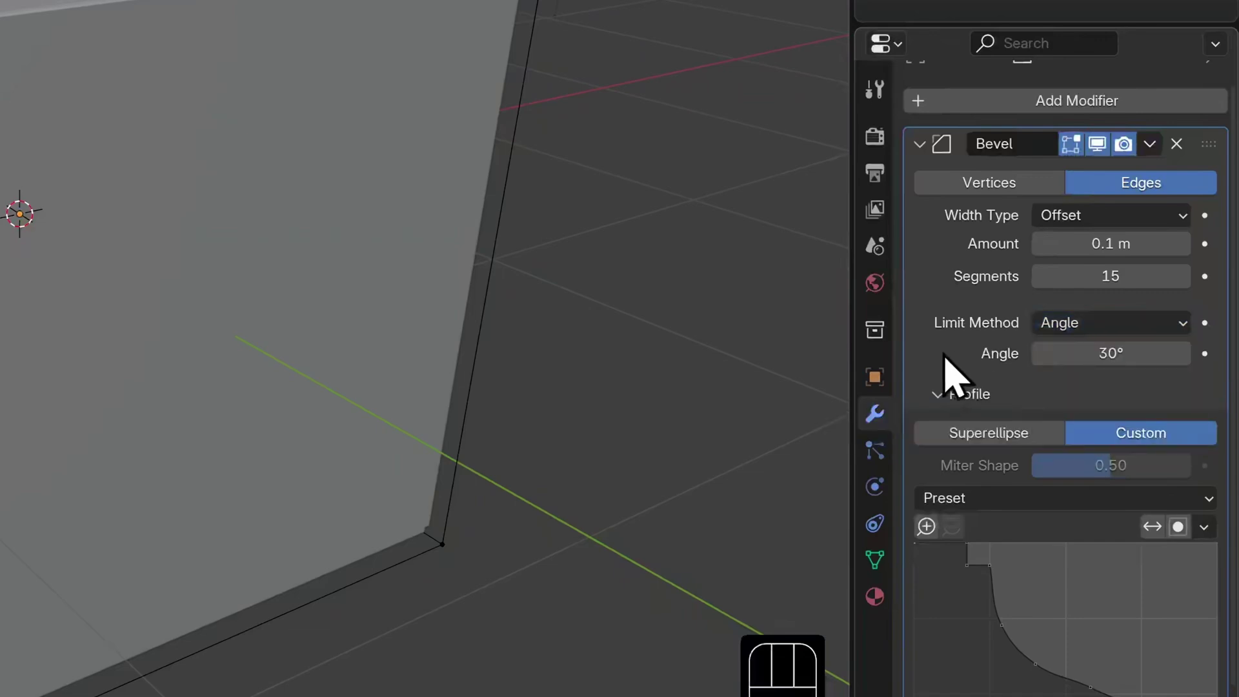
{"action": "left_click", "coordinate": [1094, 353]}
{"action": "type", "text": "75"}
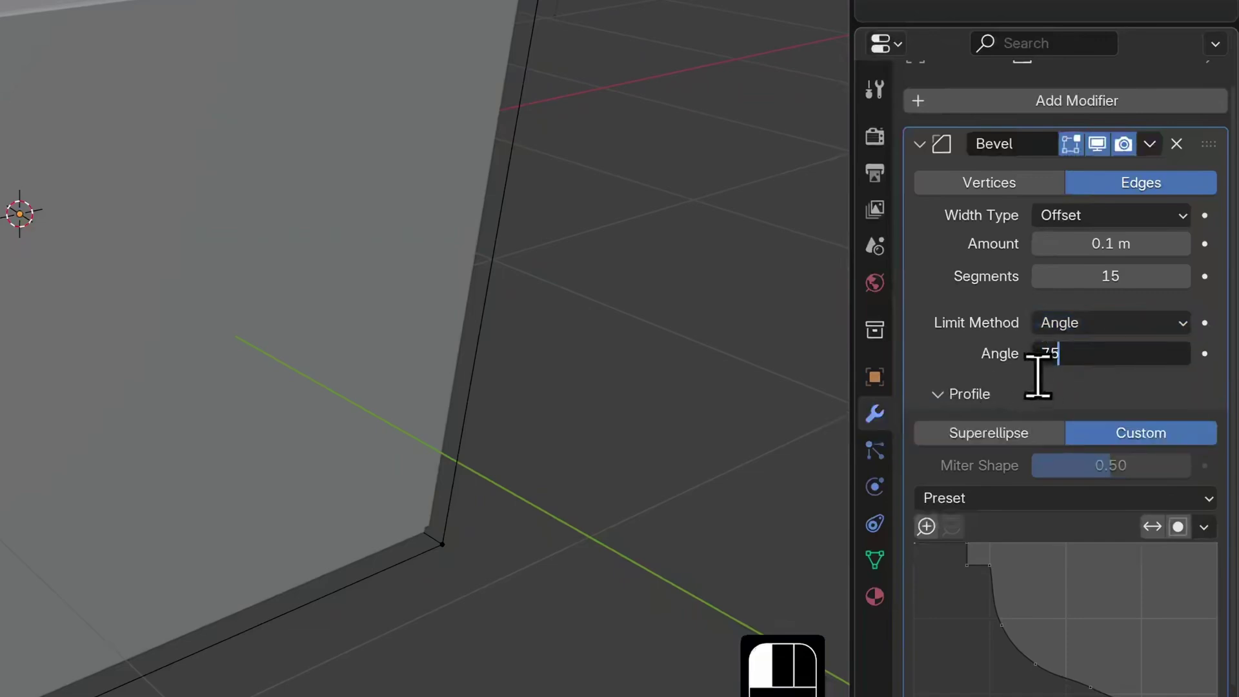
{"action": "key", "text": "Return"}
Show the Edge Angle overlay and slide the cube's left edges along X to slant that side.
{"action": "left_click", "coordinate": [664, 71]}
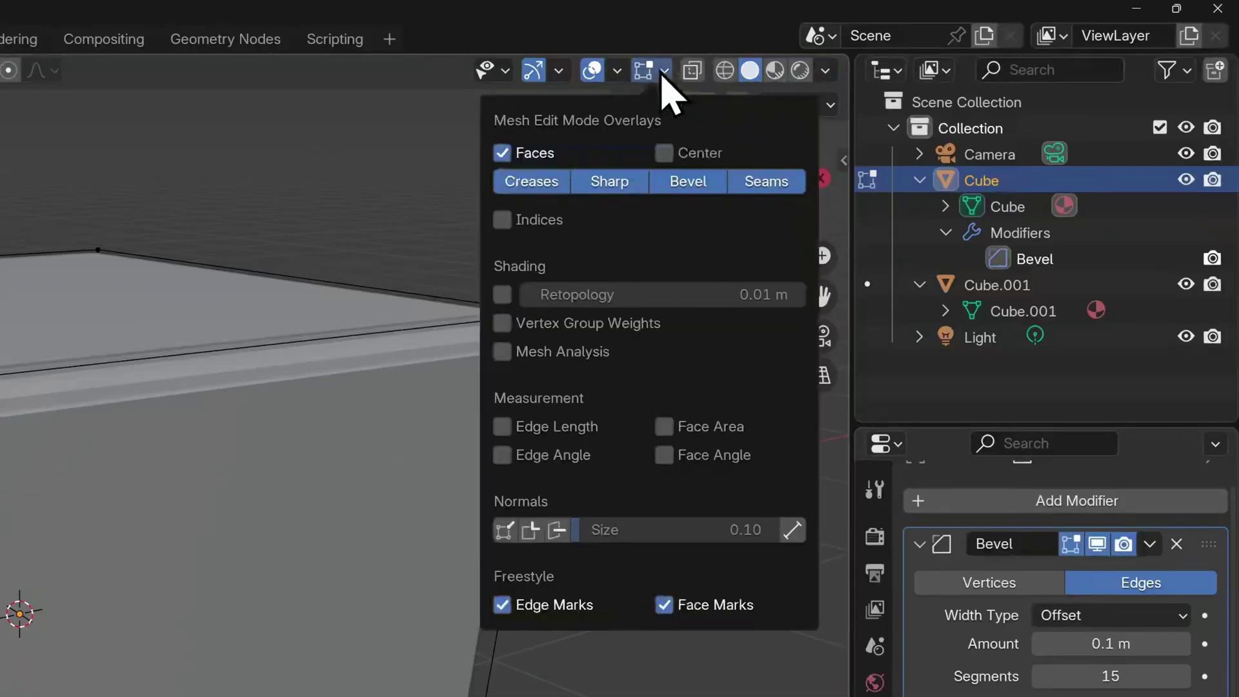
{"action": "left_click", "coordinate": [506, 462]}
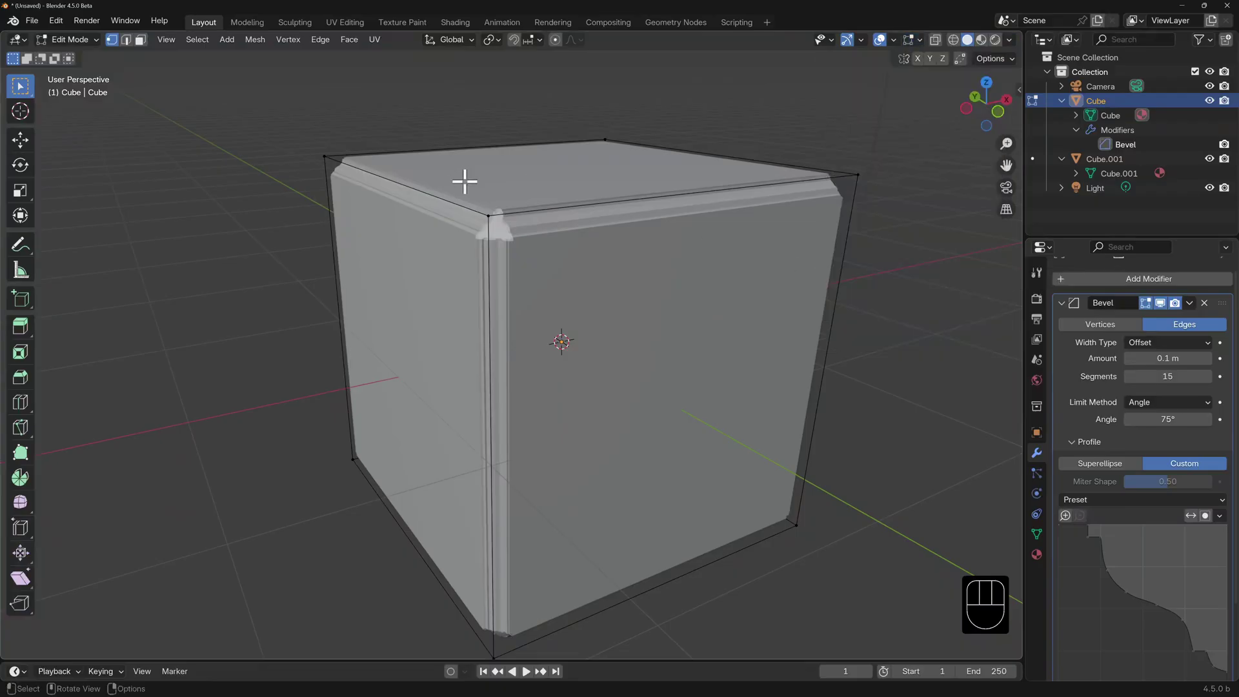
{"action": "left_click", "coordinate": [490, 215], "text": "shift"}
{"action": "left_click", "coordinate": [321, 158], "text": "shift"}
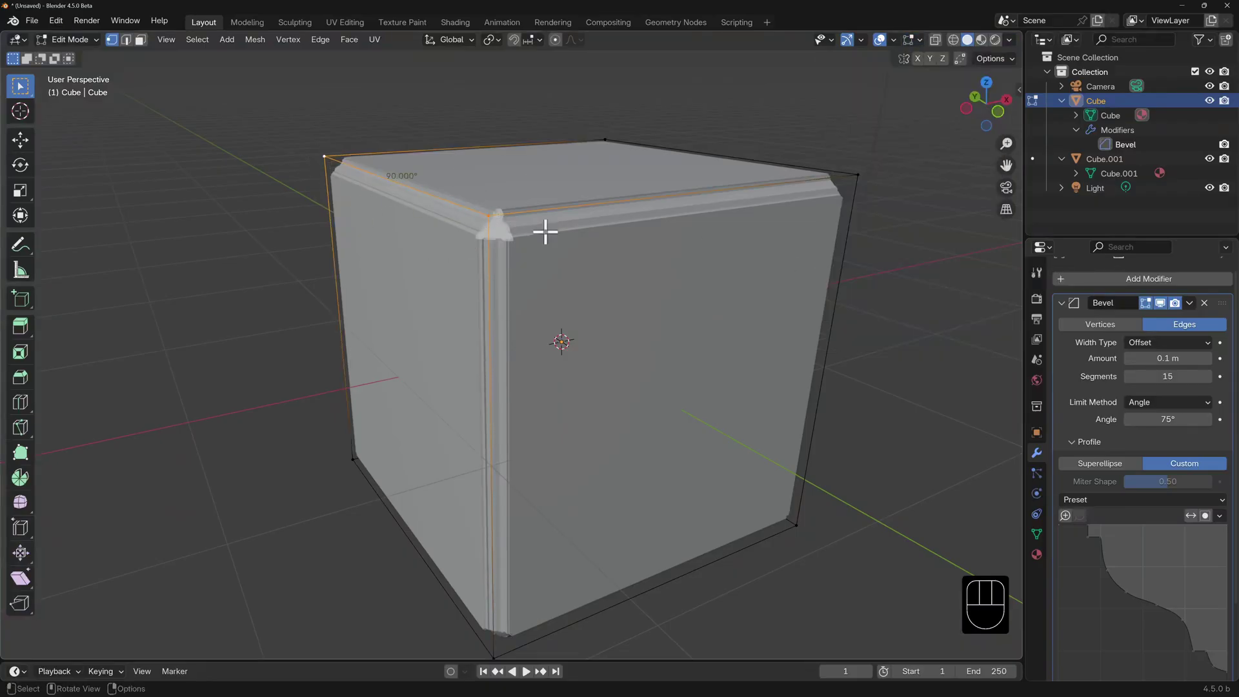
{"action": "key", "text": "g"}
{"action": "key", "text": "x"}
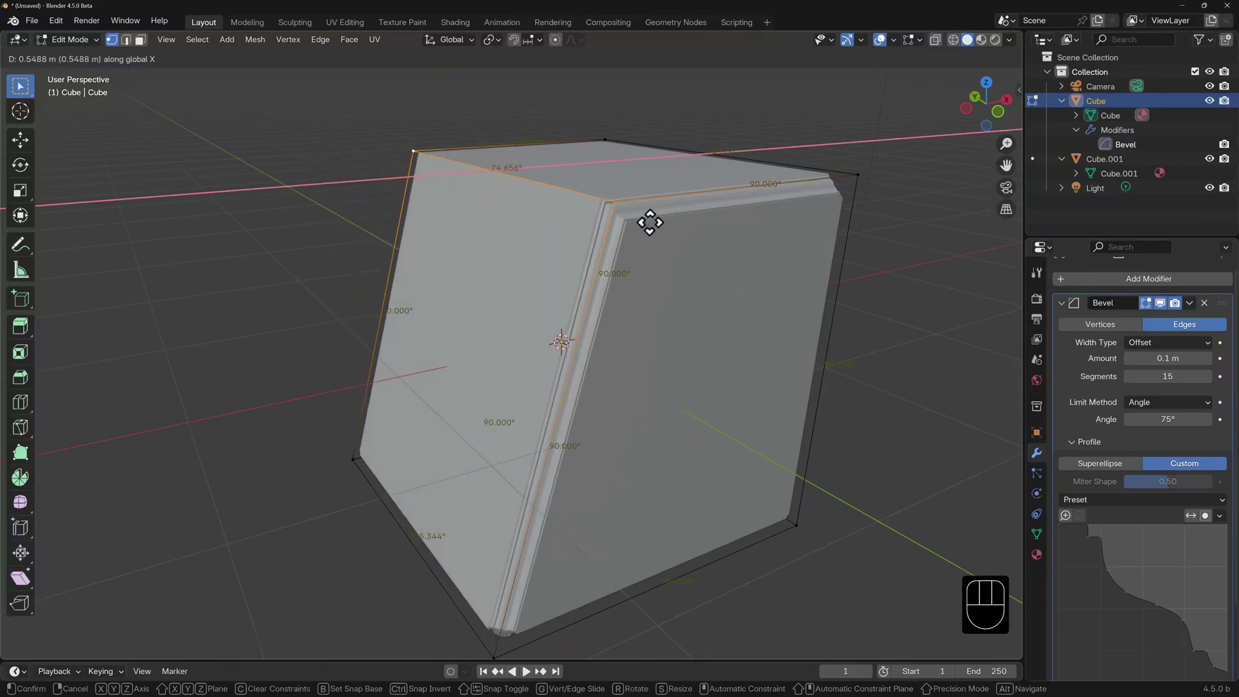
{"action": "left_click", "coordinate": [650, 223]}
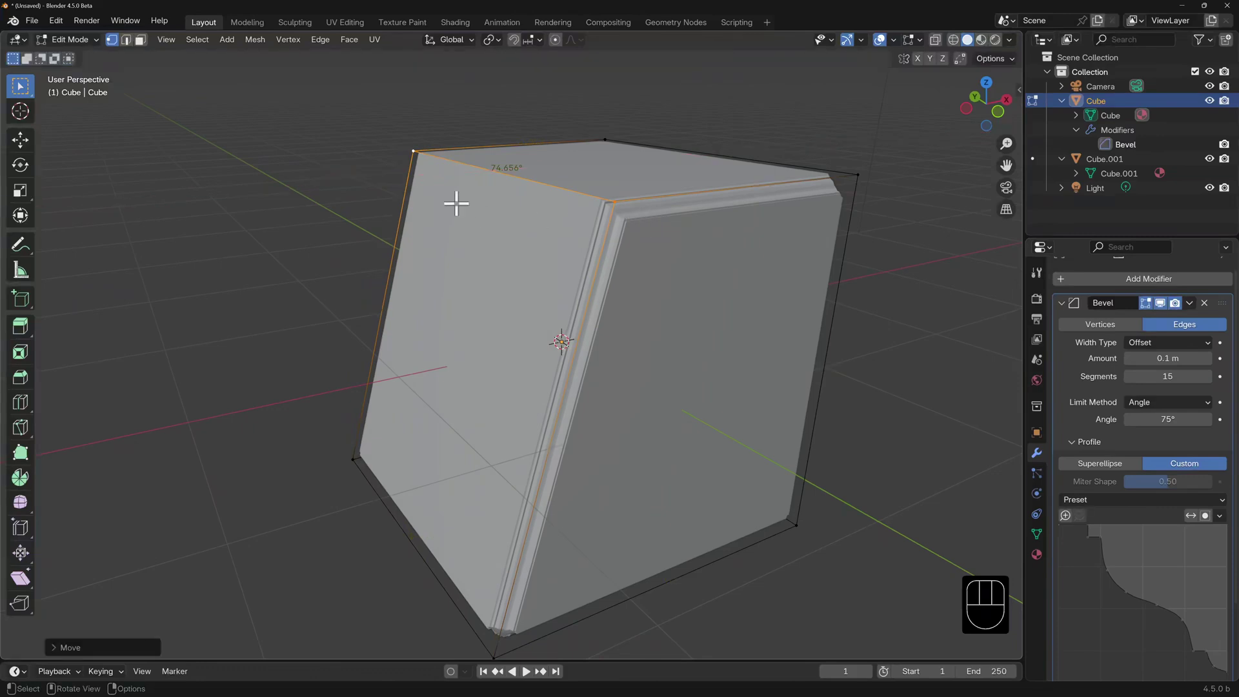
Check the bevel in Object Mode, then return to Edit Mode and bring up the Limit Method choices.
{"action": "key", "text": "Tab"}
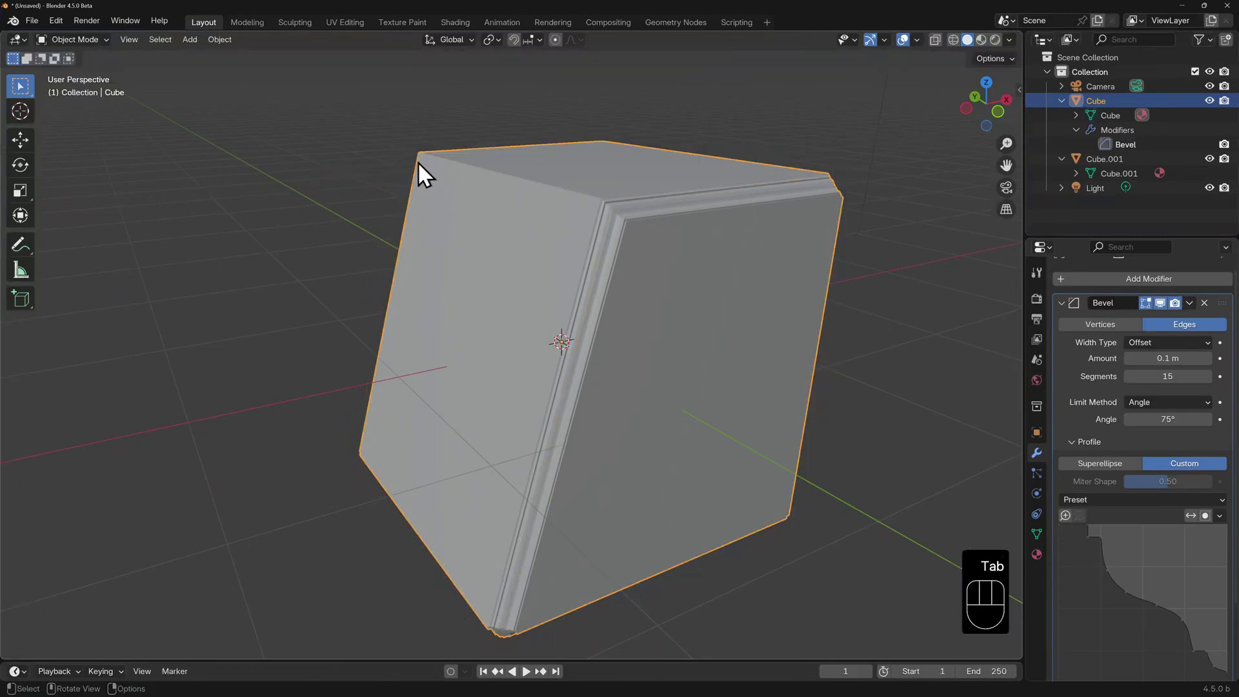
{"action": "key", "text": "Tab"}
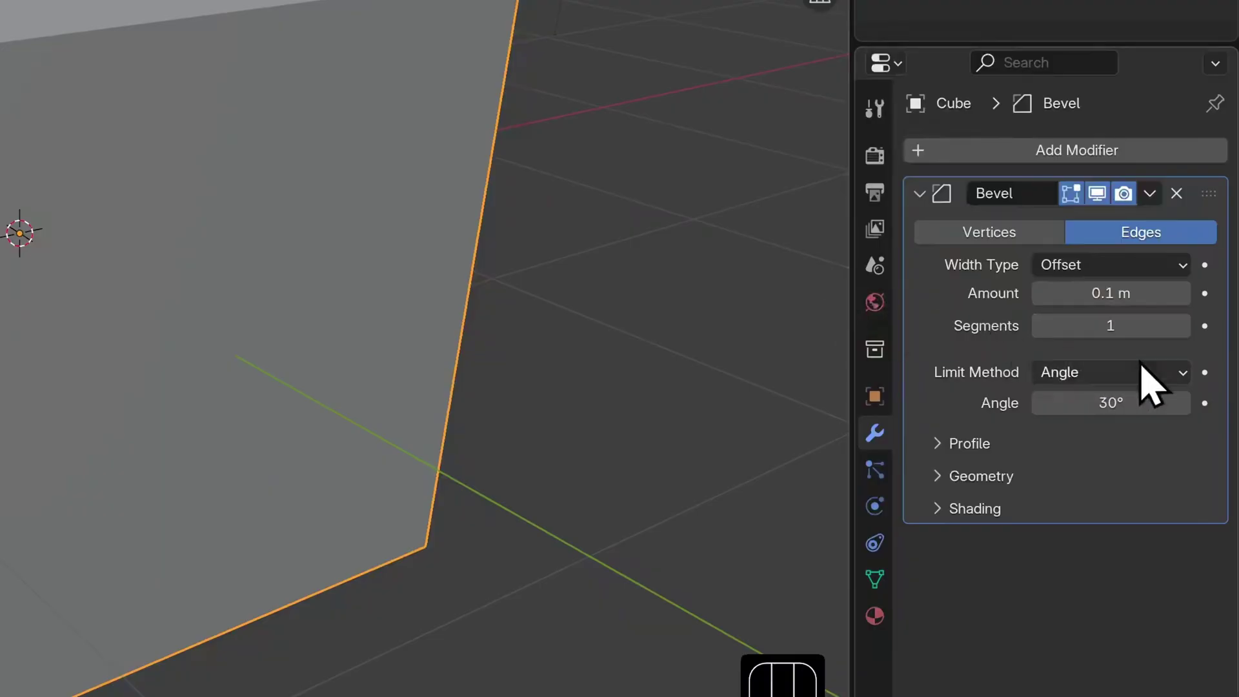
{"action": "left_click", "coordinate": [1206, 402]}
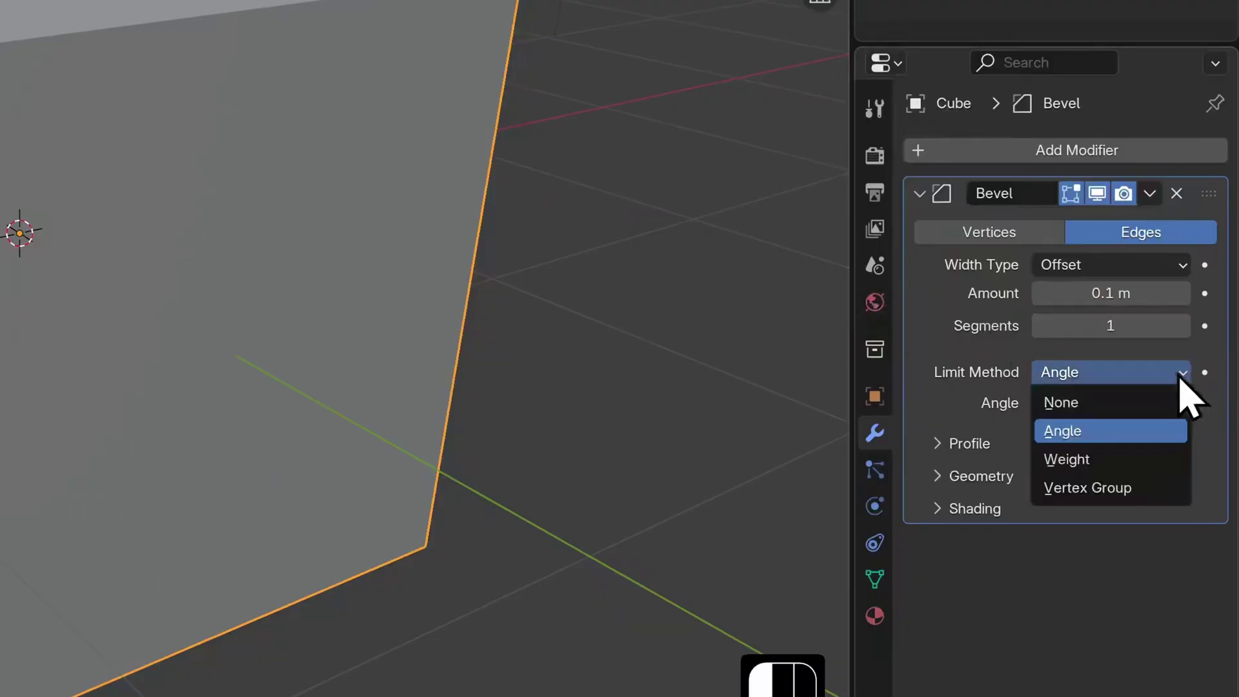
Limit the bevel by Weight, give the top left edge bevel weight 1, and hide the Edge Angle overlay.
{"action": "left_click", "coordinate": [1173, 463]}
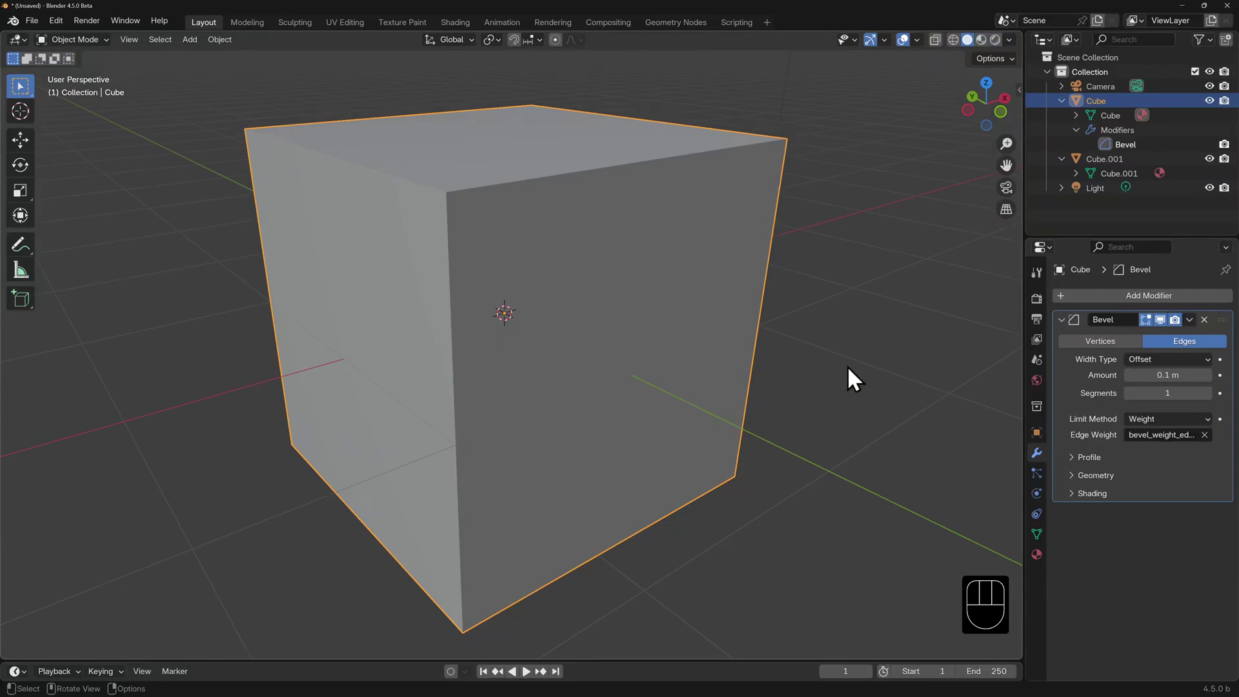
{"action": "key", "text": "ctrl+Tab"}
{"action": "left_click", "coordinate": [564, 210]}
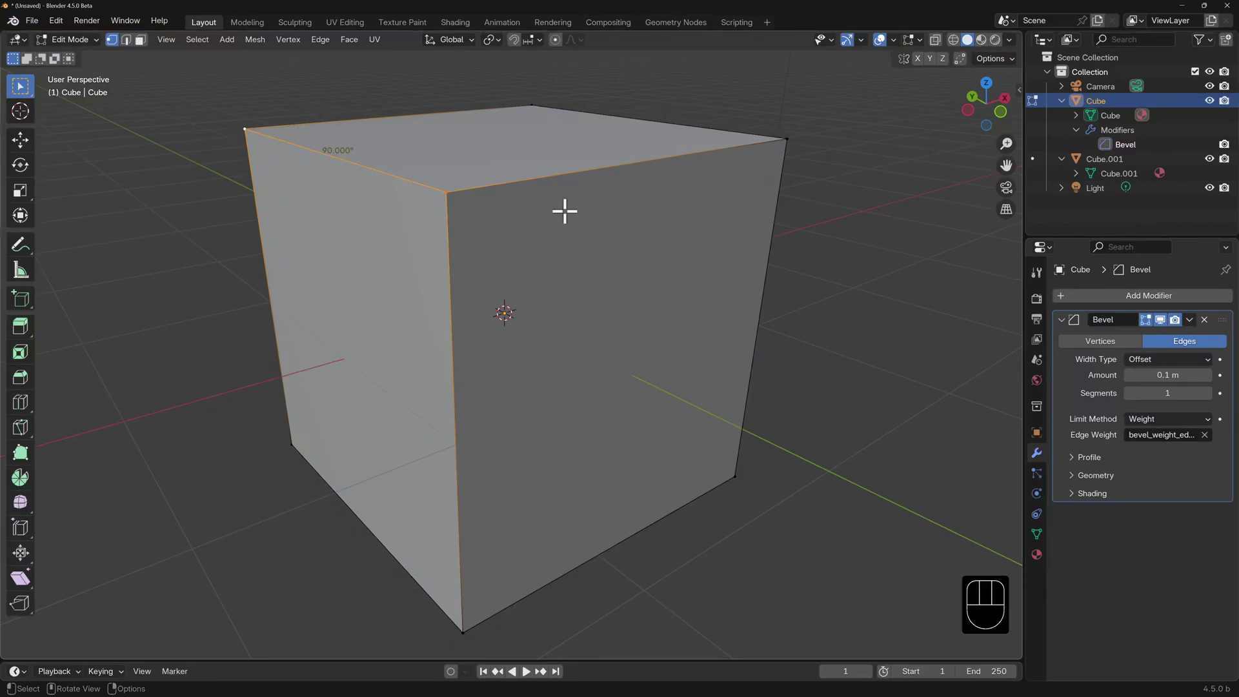
{"action": "key", "text": "ctrl+e"}
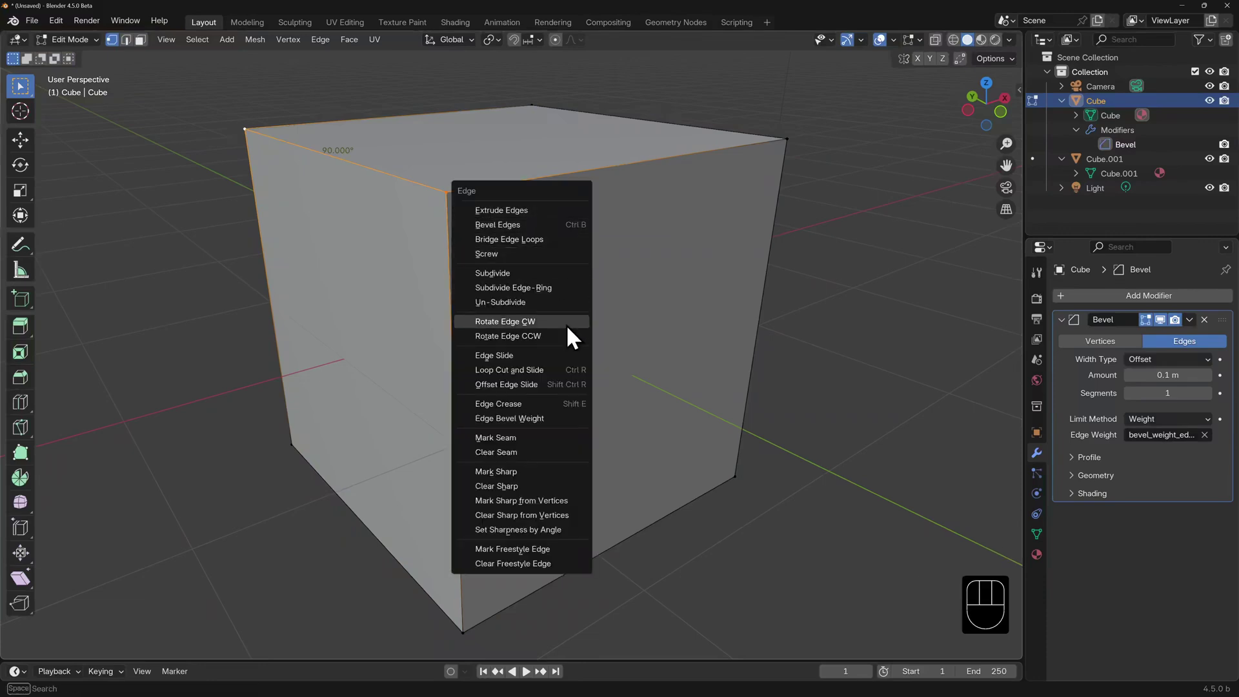
{"action": "left_click", "coordinate": [509, 418]}
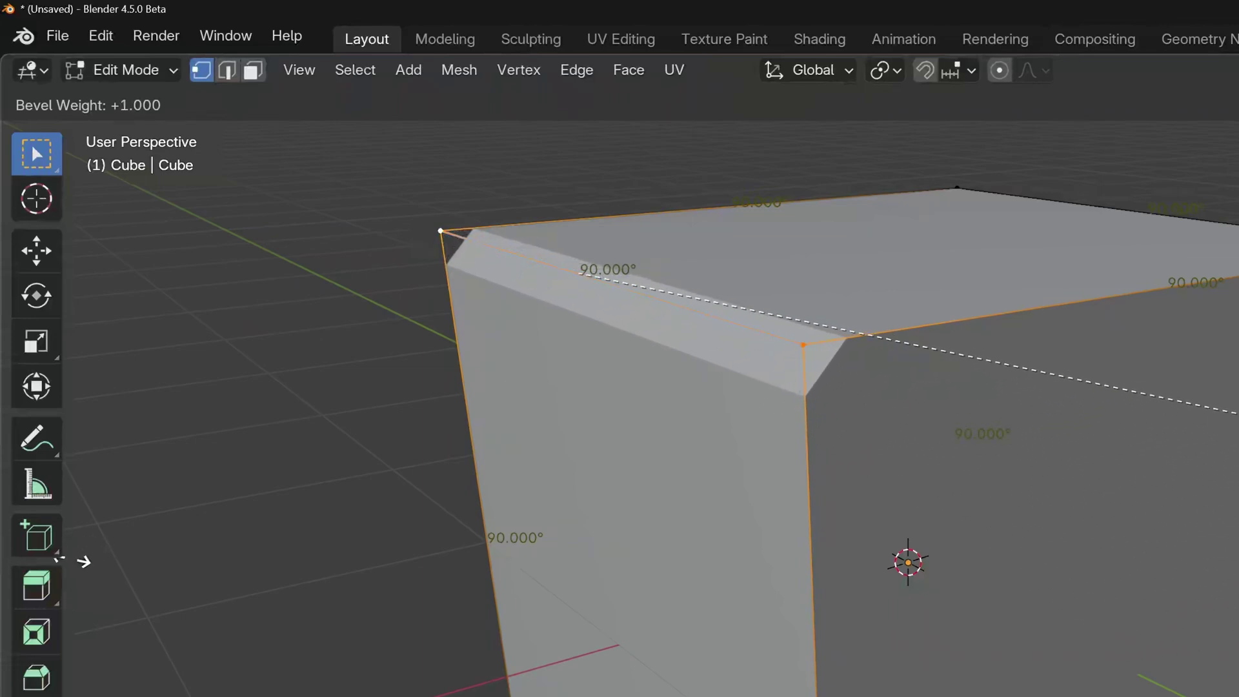
{"action": "left_click", "coordinate": [87, 556]}
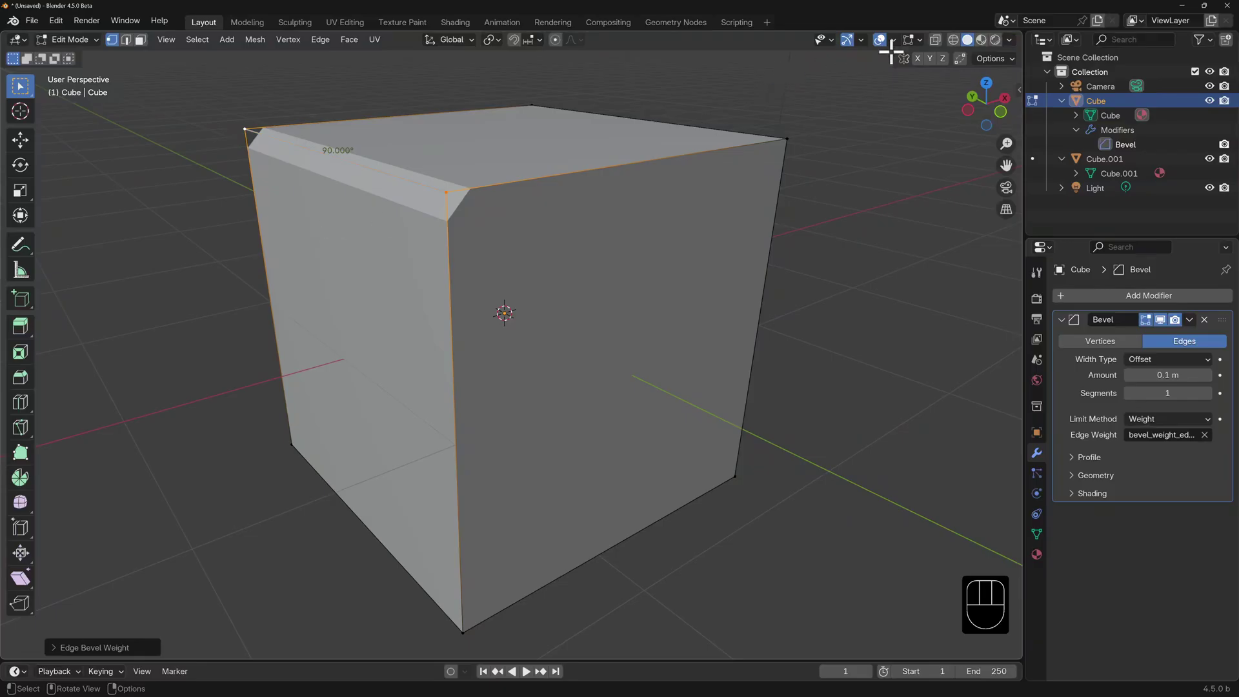
{"action": "left_click", "coordinate": [919, 40]}
{"action": "left_click", "coordinate": [830, 254]}
Show the sidebar's Item tab and set the front vertical edge's bevel weight to 0.5.
{"action": "key", "text": "n"}
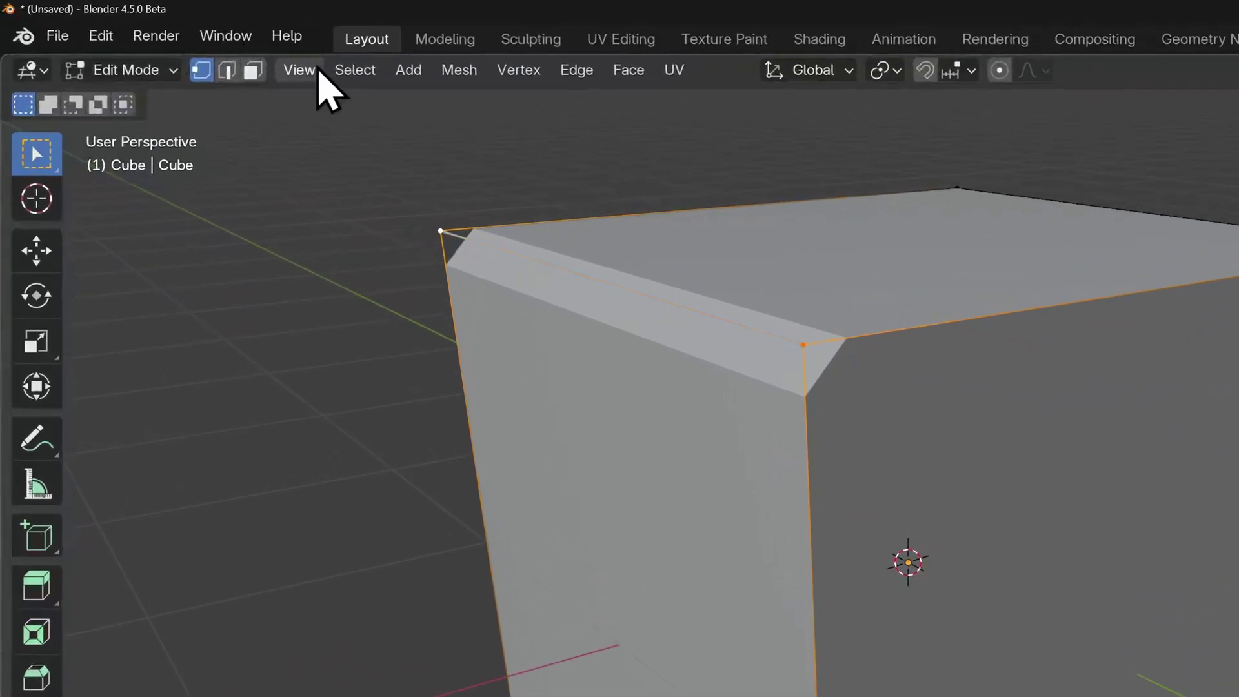
{"action": "left_click", "coordinate": [175, 40]}
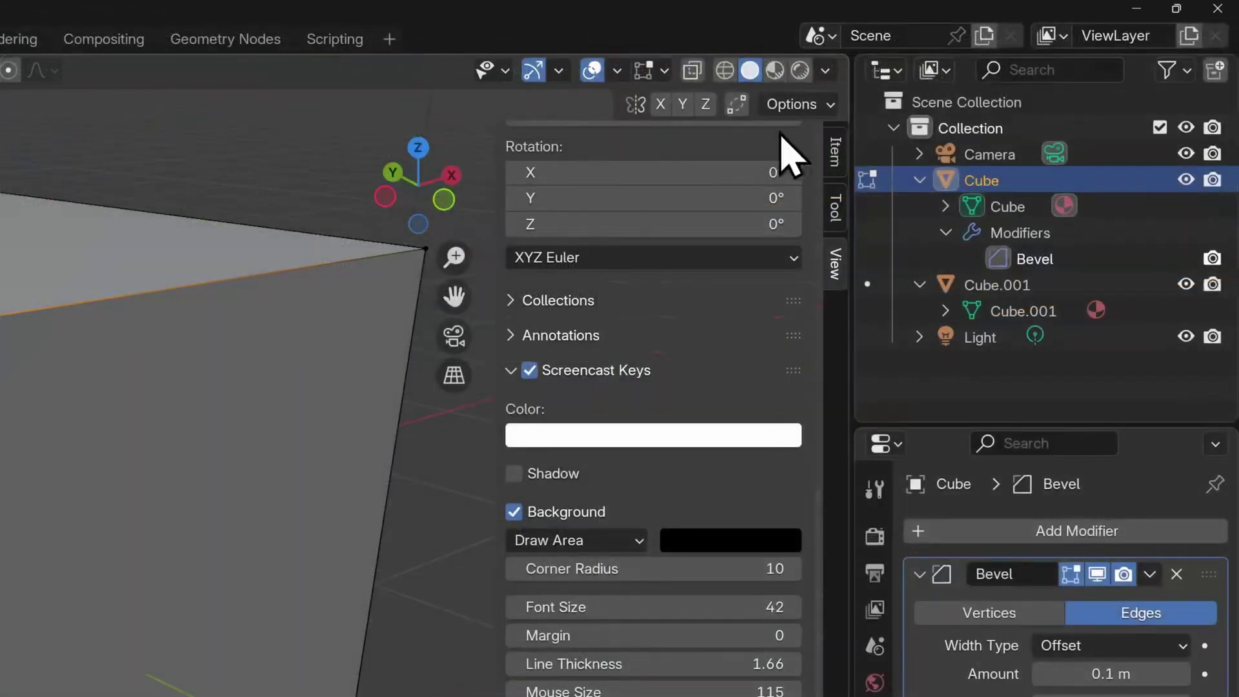
{"action": "left_click", "coordinate": [836, 152]}
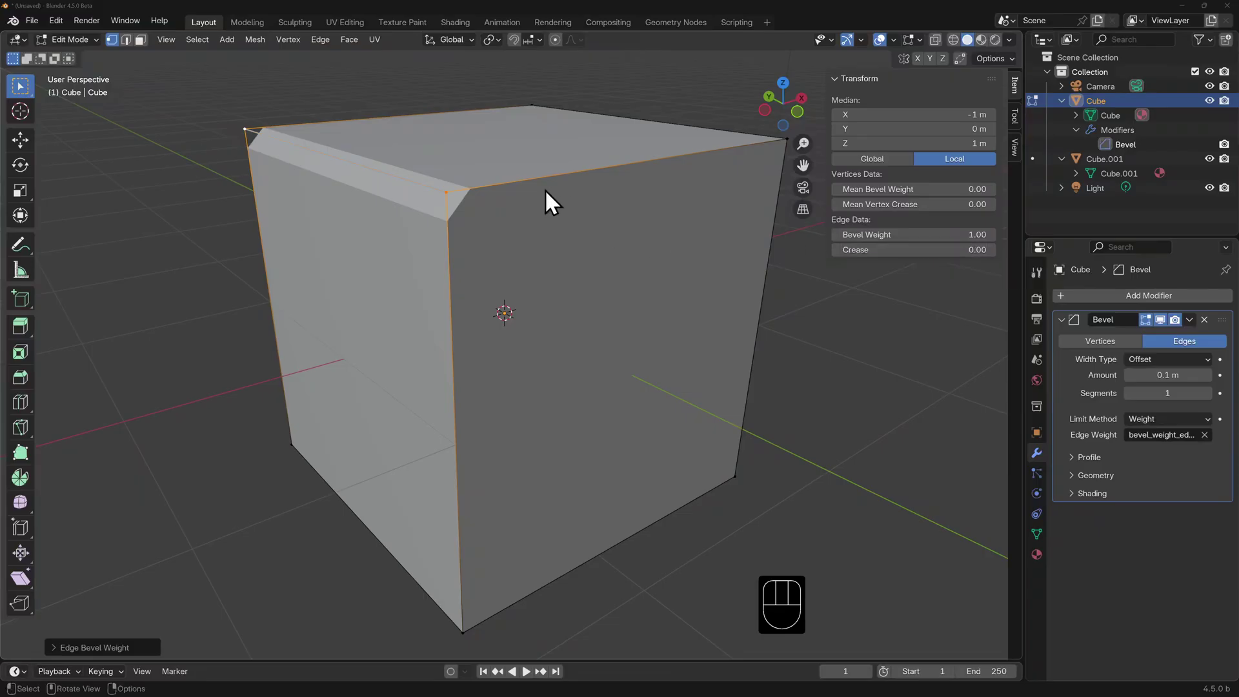
{"action": "left_click", "coordinate": [446, 193]}
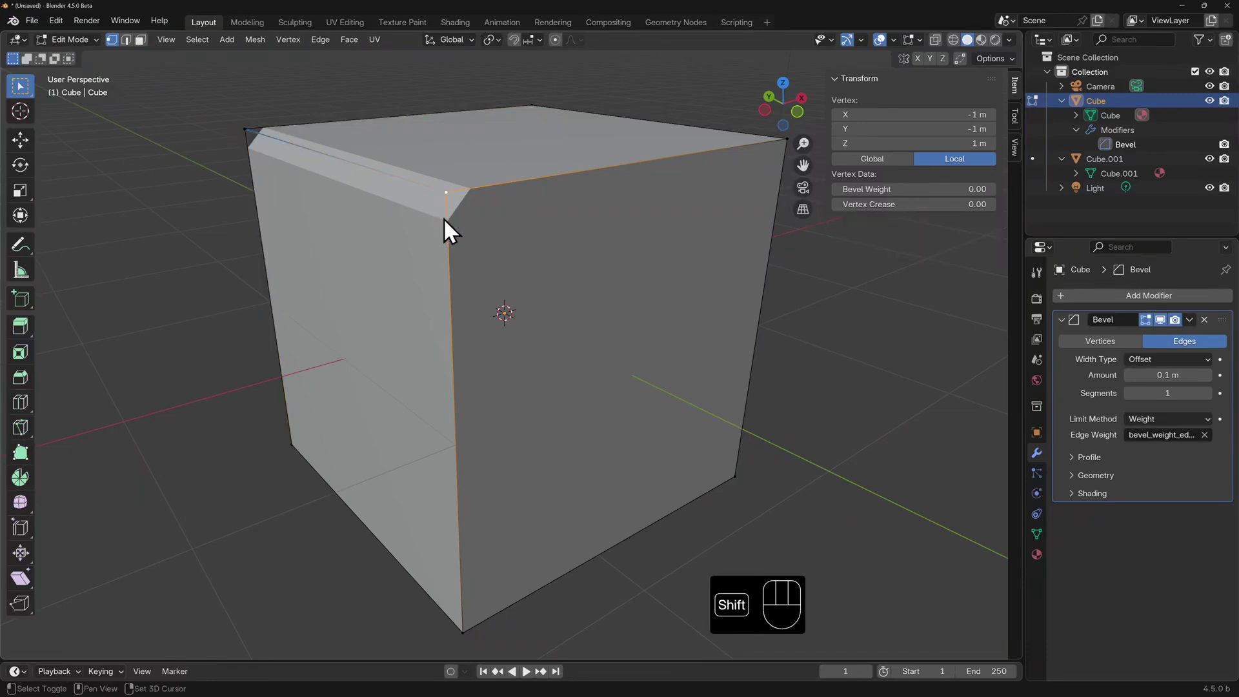
{"action": "left_click", "coordinate": [466, 629], "text": "shift"}
{"action": "mouse_move", "coordinate": [923, 235]}
{"action": "left_mouse_down"}
{"action": "mouse_move", "coordinate": [974, 235]}
{"action": "mouse_move", "coordinate": [931, 234]}
{"action": "left_mouse_up"}
{"action": "left_click", "coordinate": [931, 235]}
{"action": "type", "text": "0.5"}
{"action": "key", "text": "Return"}
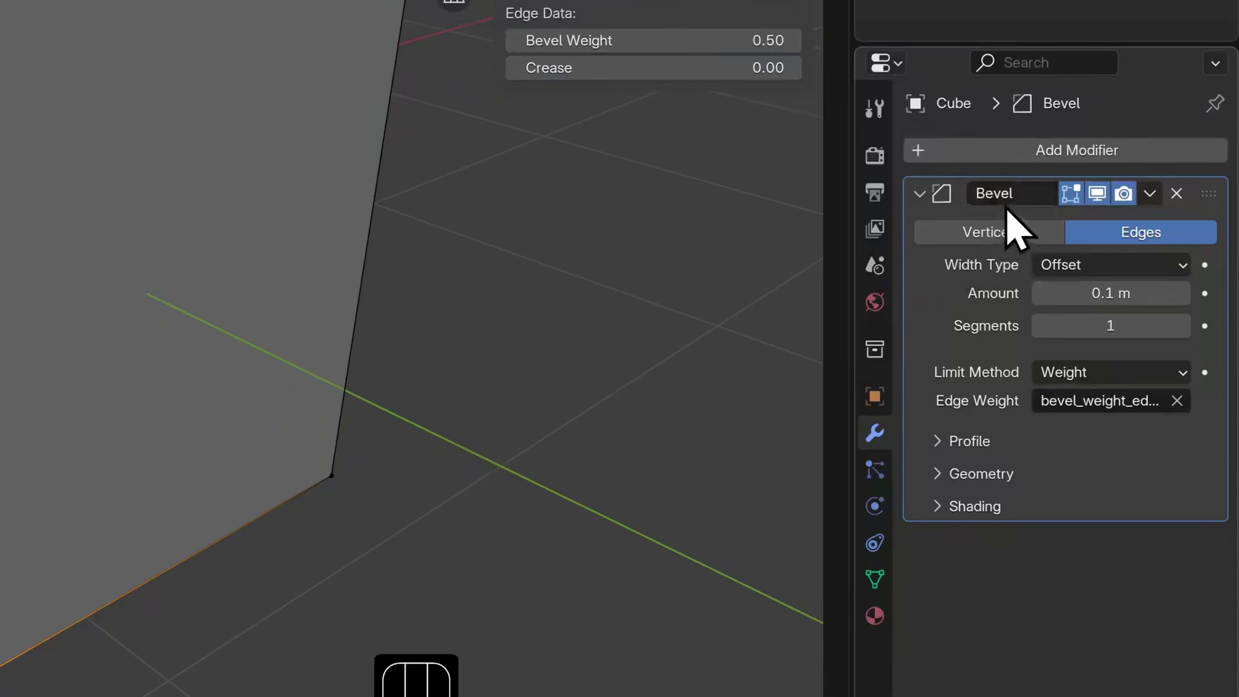
Start renaming the Bevel modifier, then cancel, leaving its name unchanged.
{"action": "left_click", "coordinate": [1020, 193]}
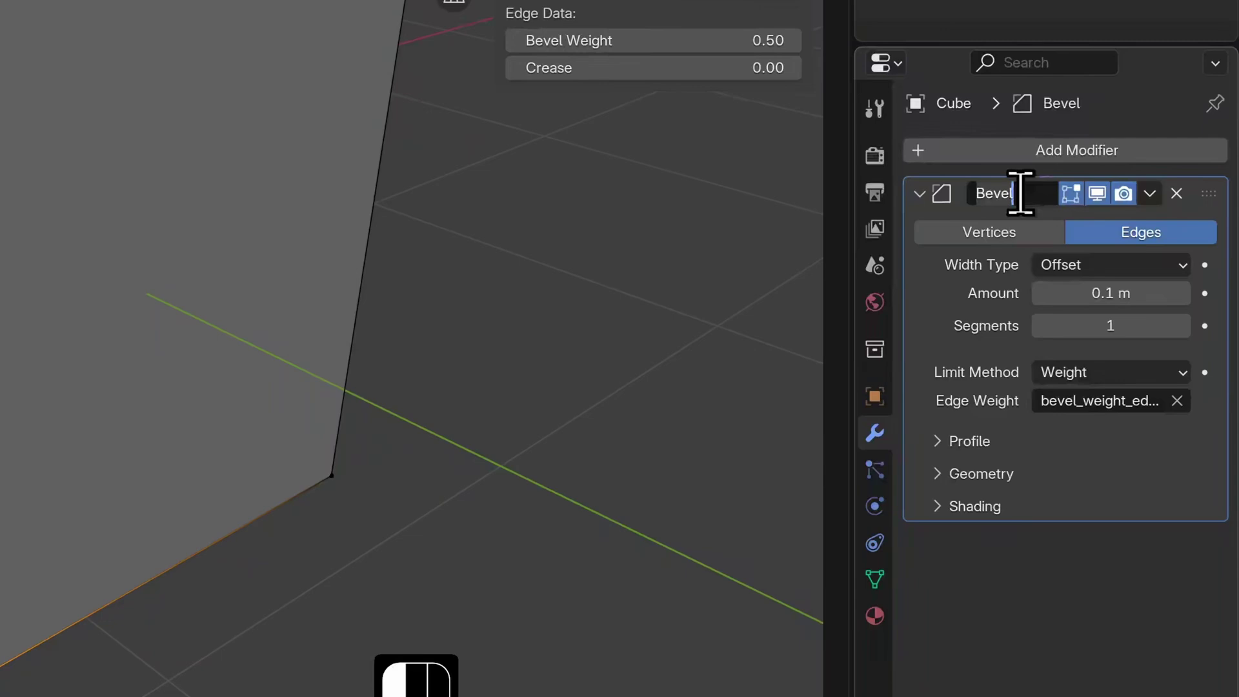
{"action": "key", "text": "Escape"}
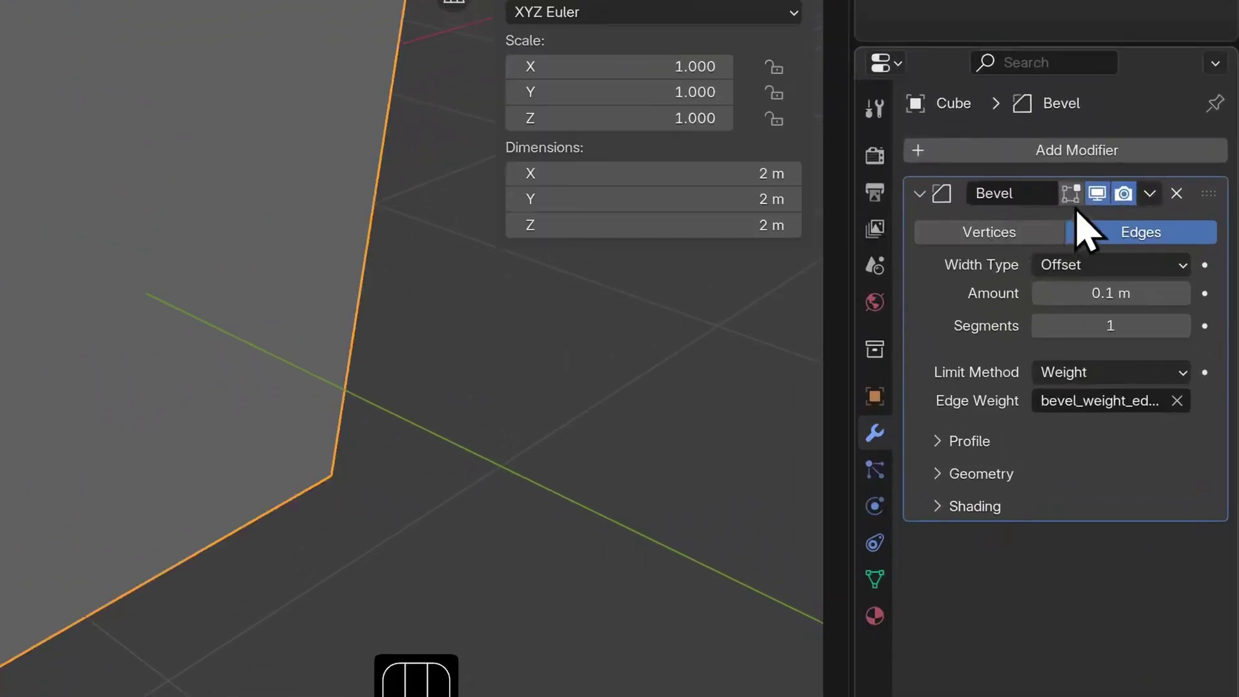
Apply the Bevel modifier to the Cube and inspect the resulting geometry in Edit Mode.
{"action": "left_click", "coordinate": [1189, 319]}
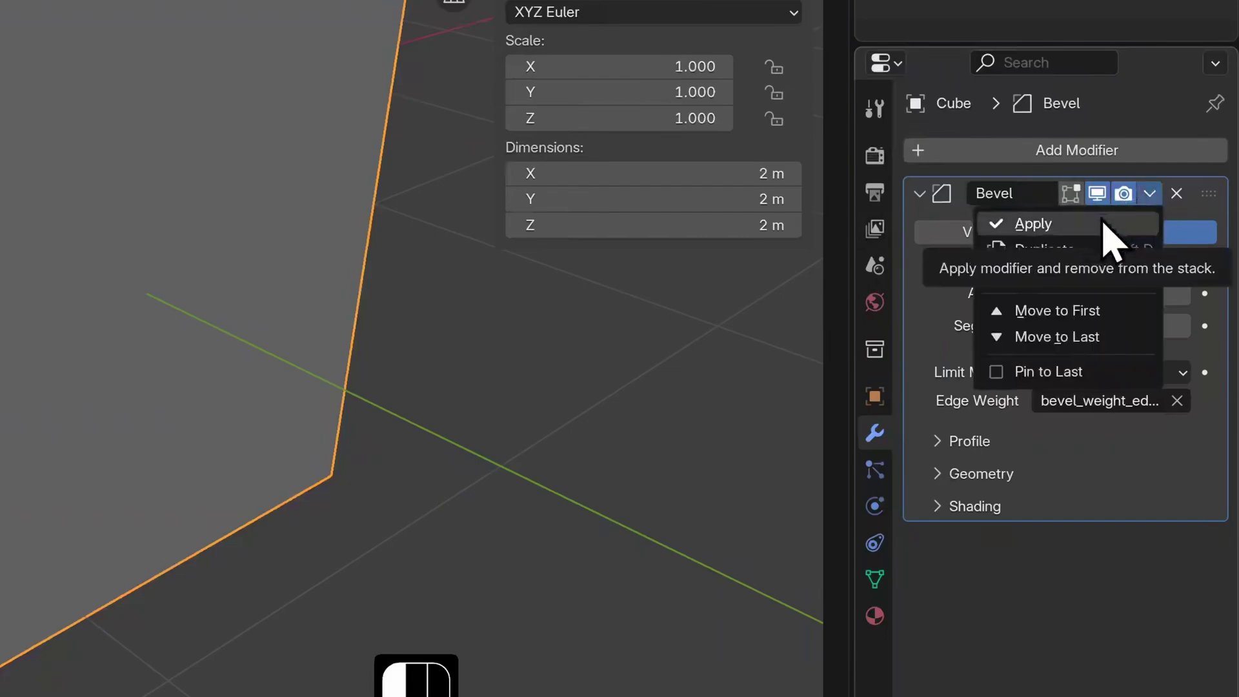
{"action": "left_click", "coordinate": [1104, 223]}
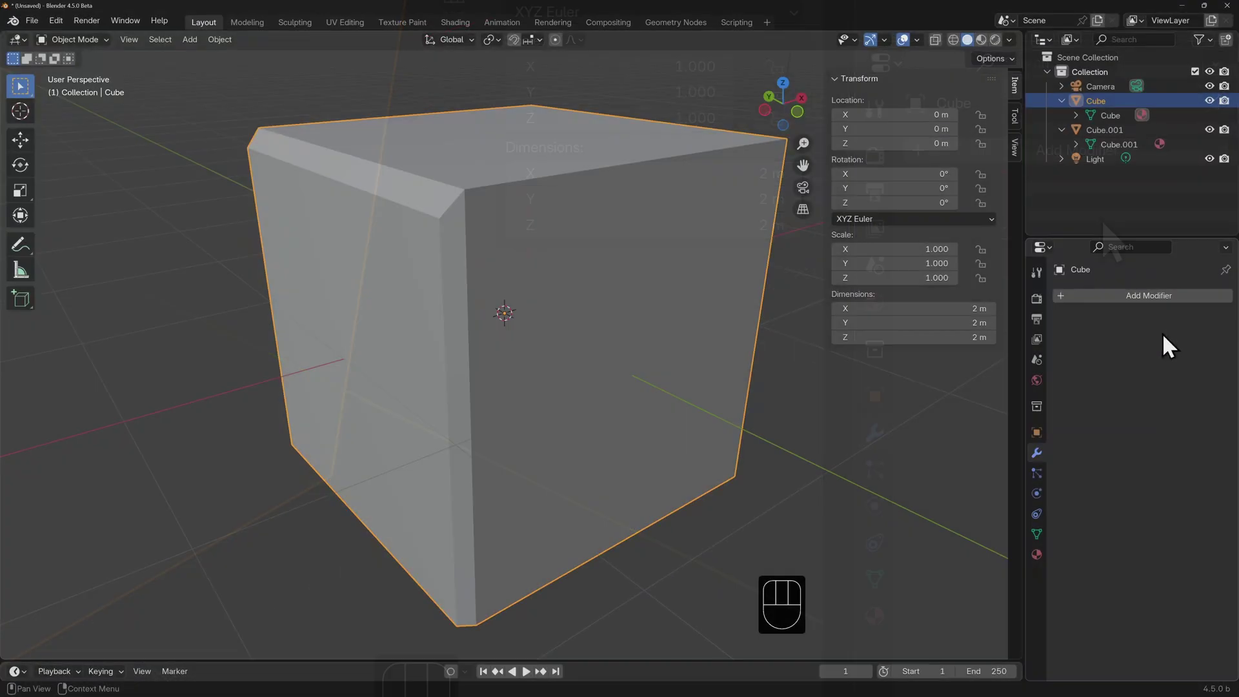
{"action": "key", "text": "Tab"}
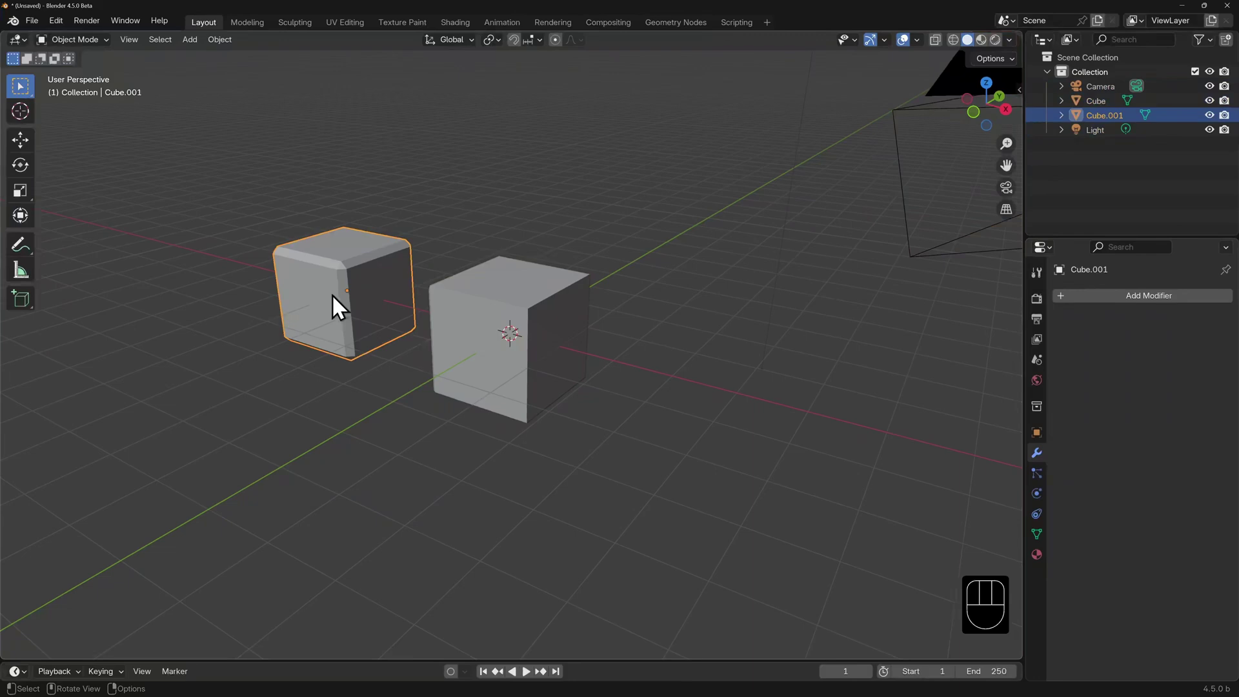
Select both cubes and delete them.
{"action": "left_click", "coordinate": [498, 316], "text": "shift"}
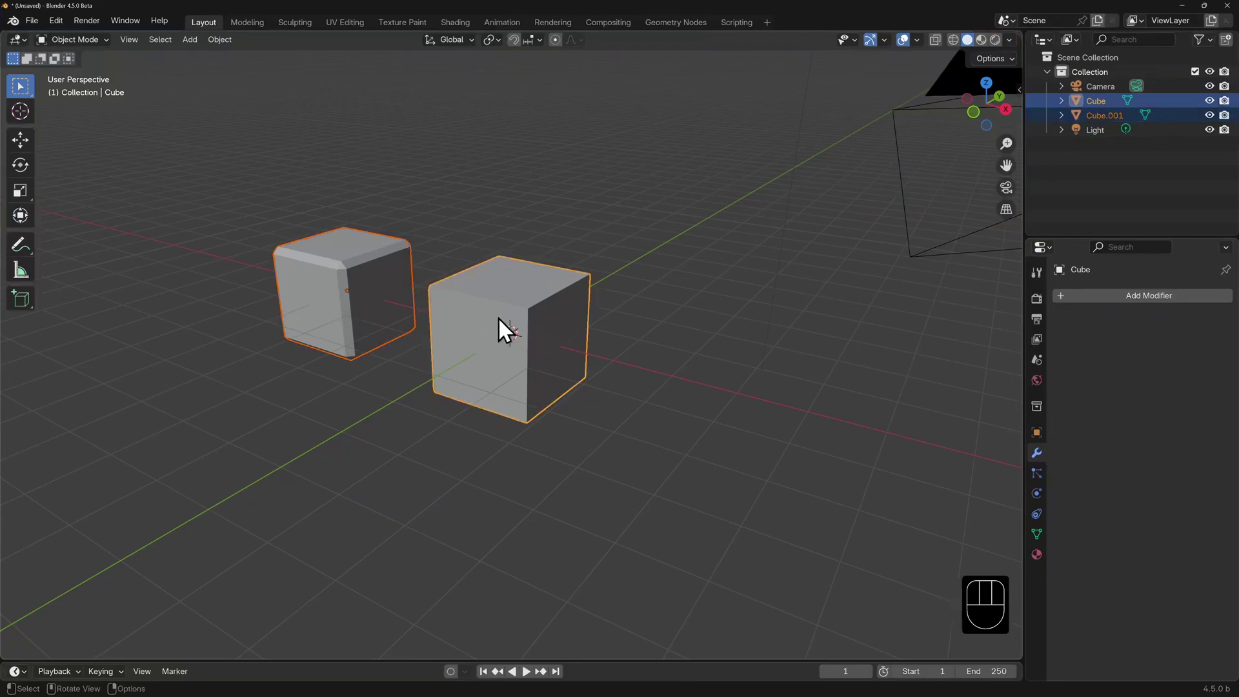
{"action": "key", "text": "x"}
{"action": "left_click", "coordinate": [499, 317]}
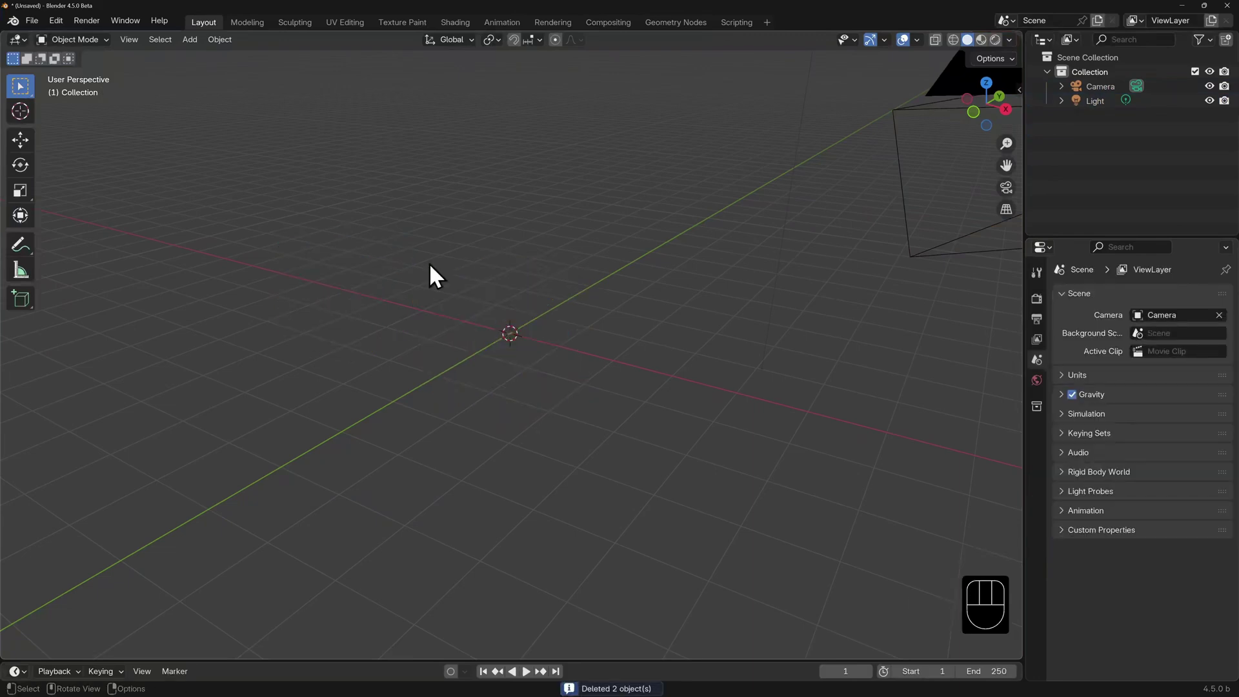
Add a UV sphere at the origin and shade it smooth.
{"action": "key", "text": "shift+a"}
{"action": "mouse_move", "coordinate": [342, 259]}
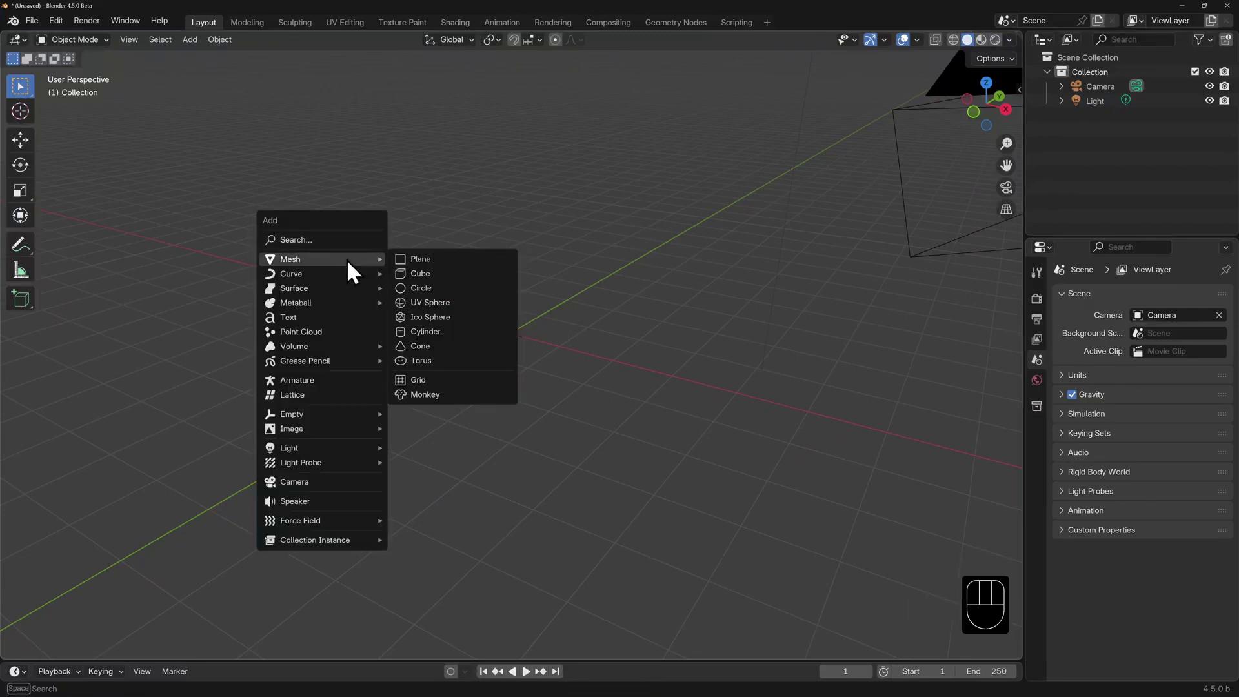
{"action": "left_click", "coordinate": [460, 302]}
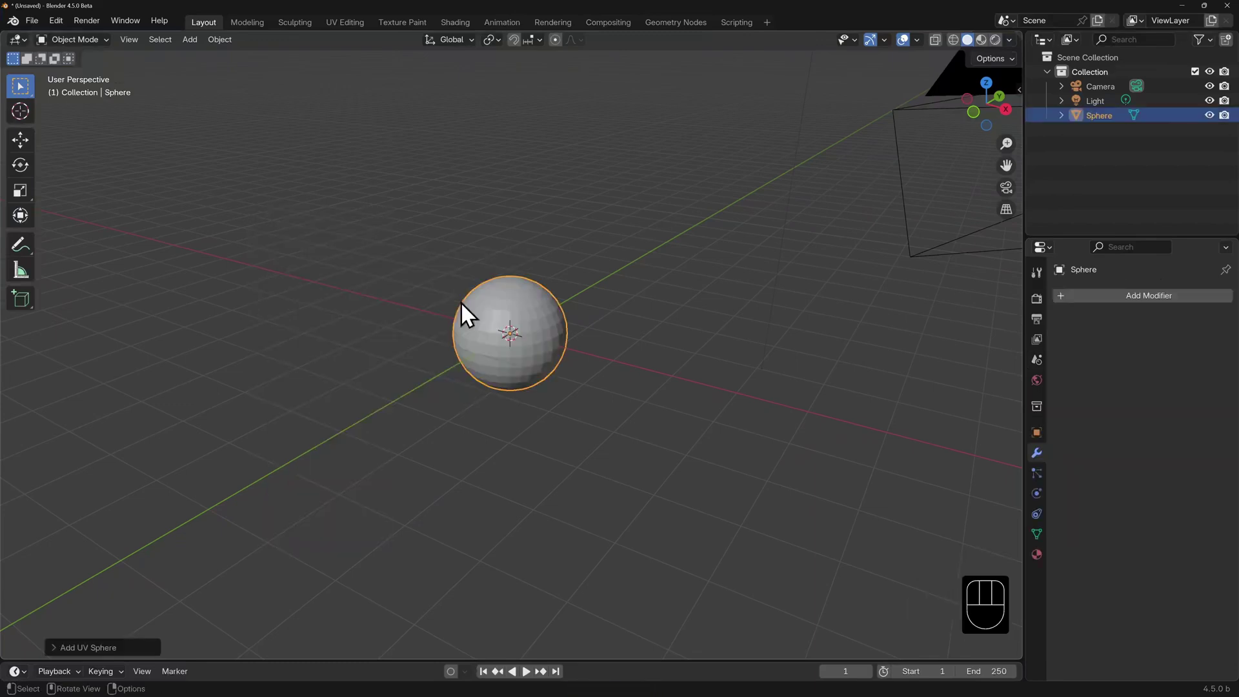
{"action": "left_click", "coordinate": [218, 40]}
{"action": "left_click", "coordinate": [280, 371]}
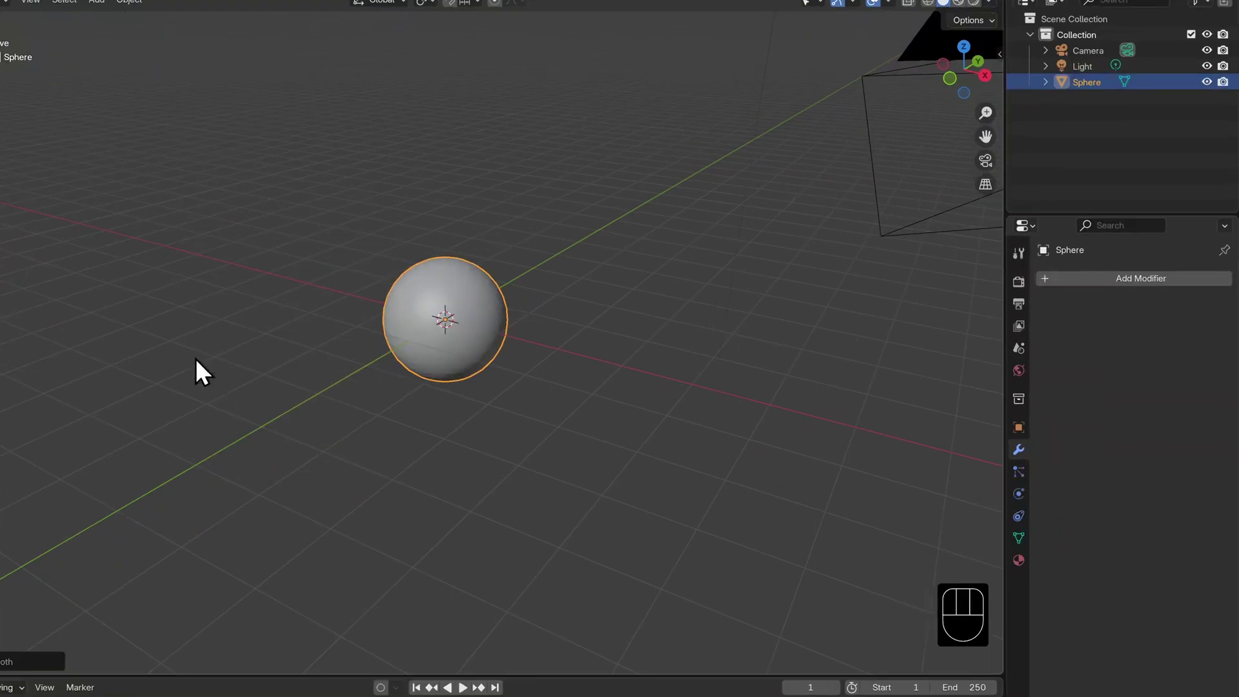
Give the sphere a Wave modifier, preview its wobble, and rewind to the first frame.
{"action": "left_click", "coordinate": [997, 165]}
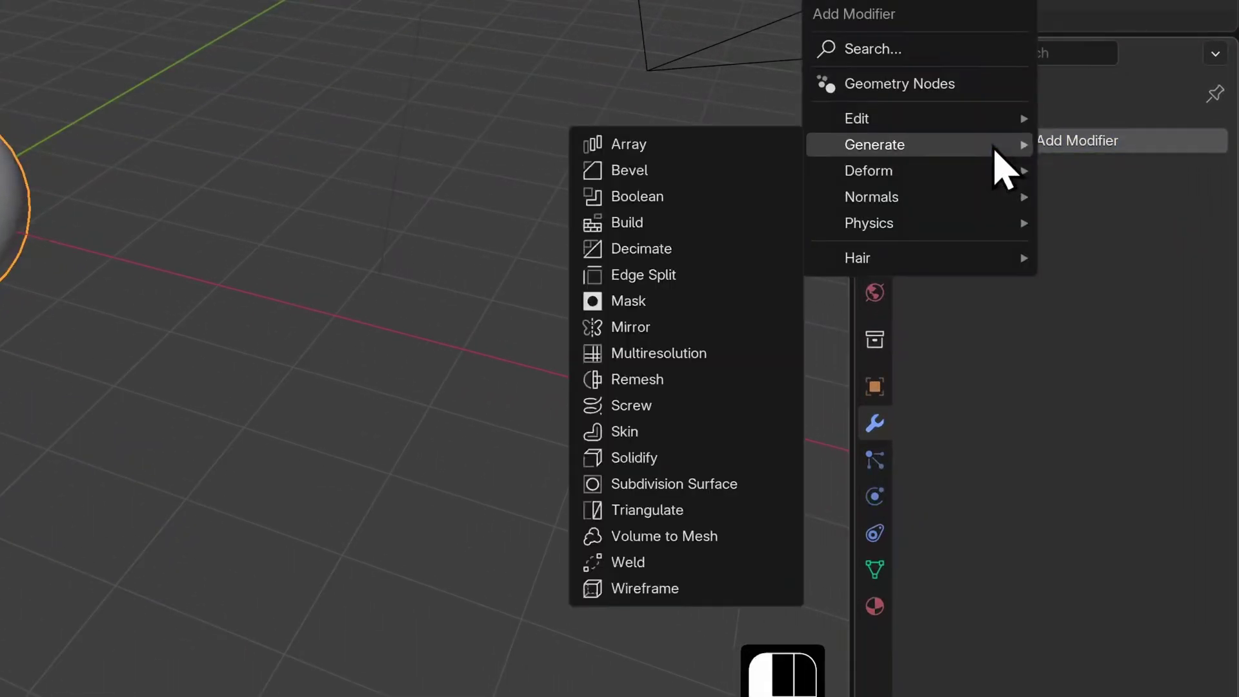
{"action": "mouse_move", "coordinate": [875, 180]}
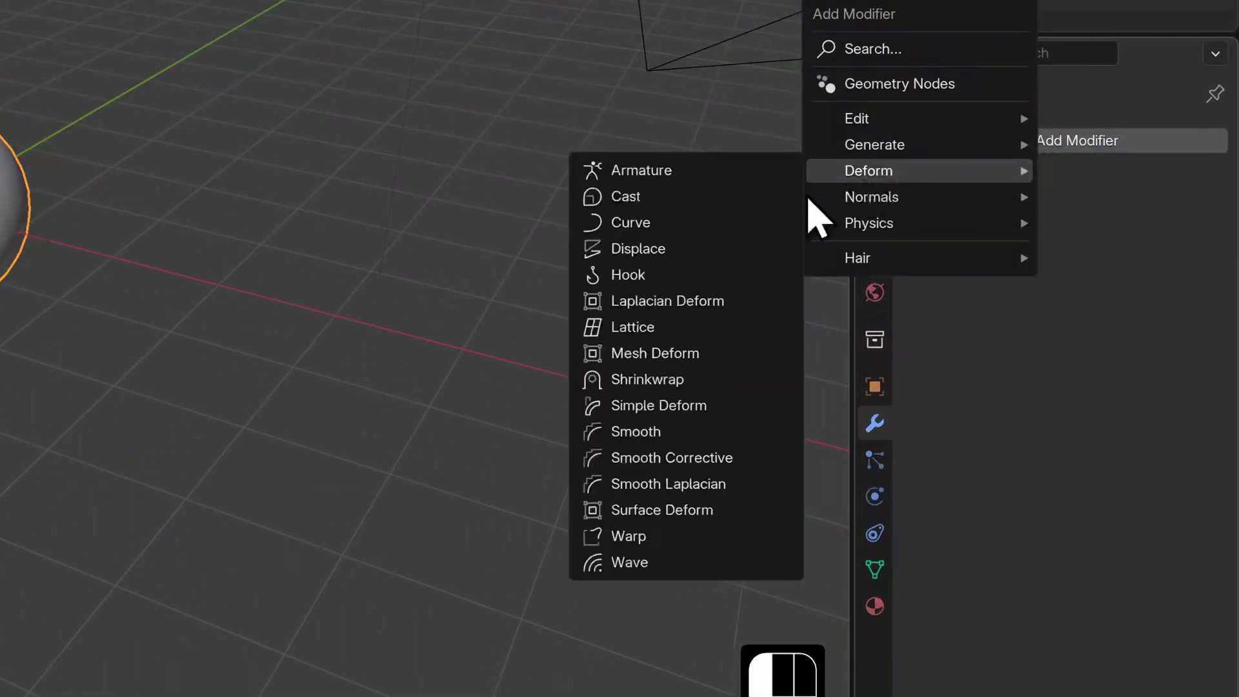
{"action": "left_click", "coordinate": [623, 565]}
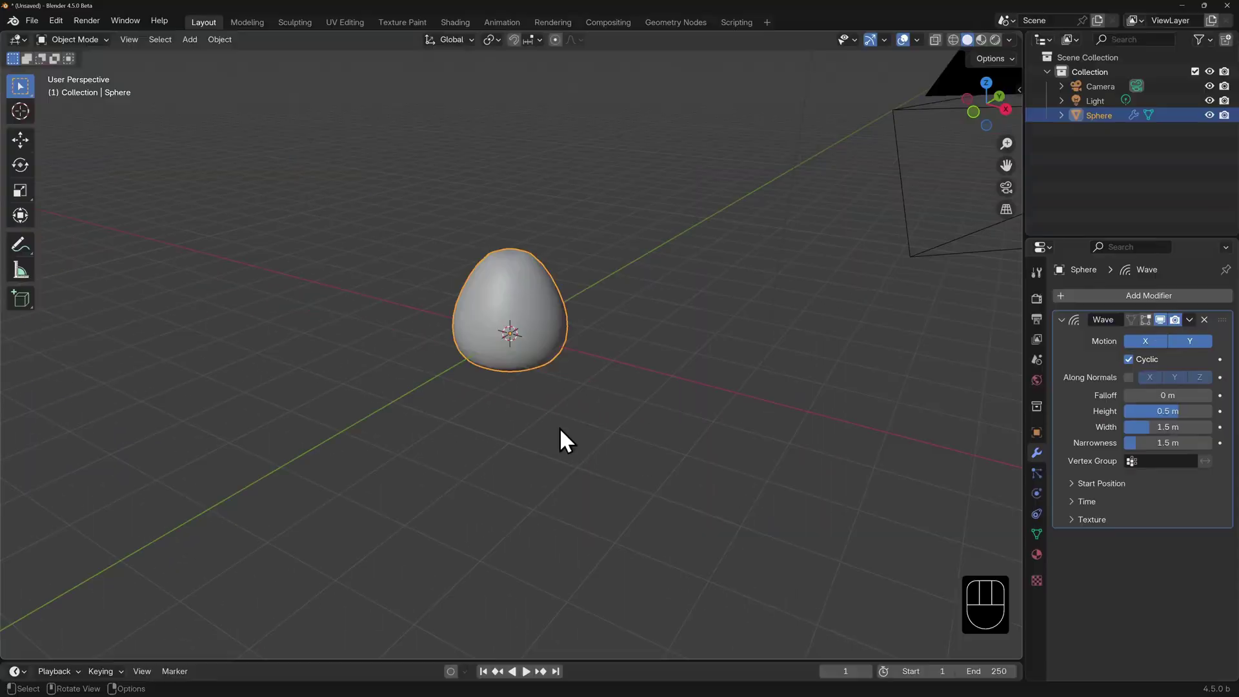
{"action": "key", "text": "space"}
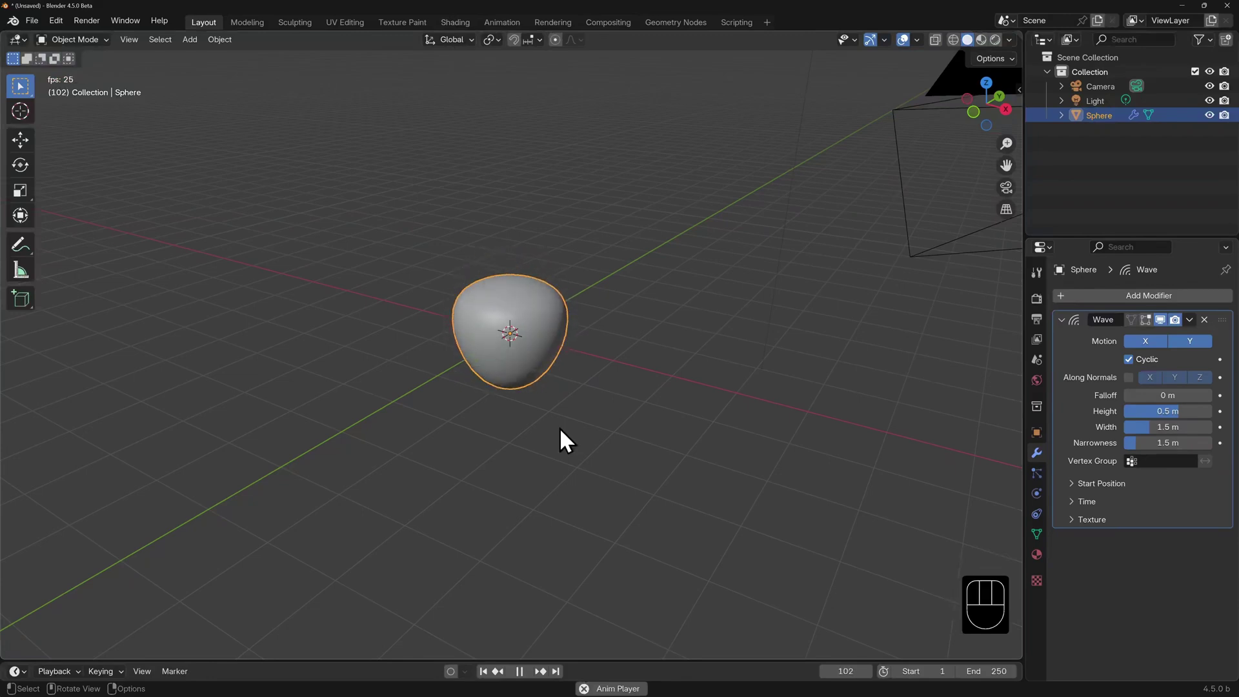
{"action": "key", "text": "space"}
{"action": "key", "text": "shift+Left"}
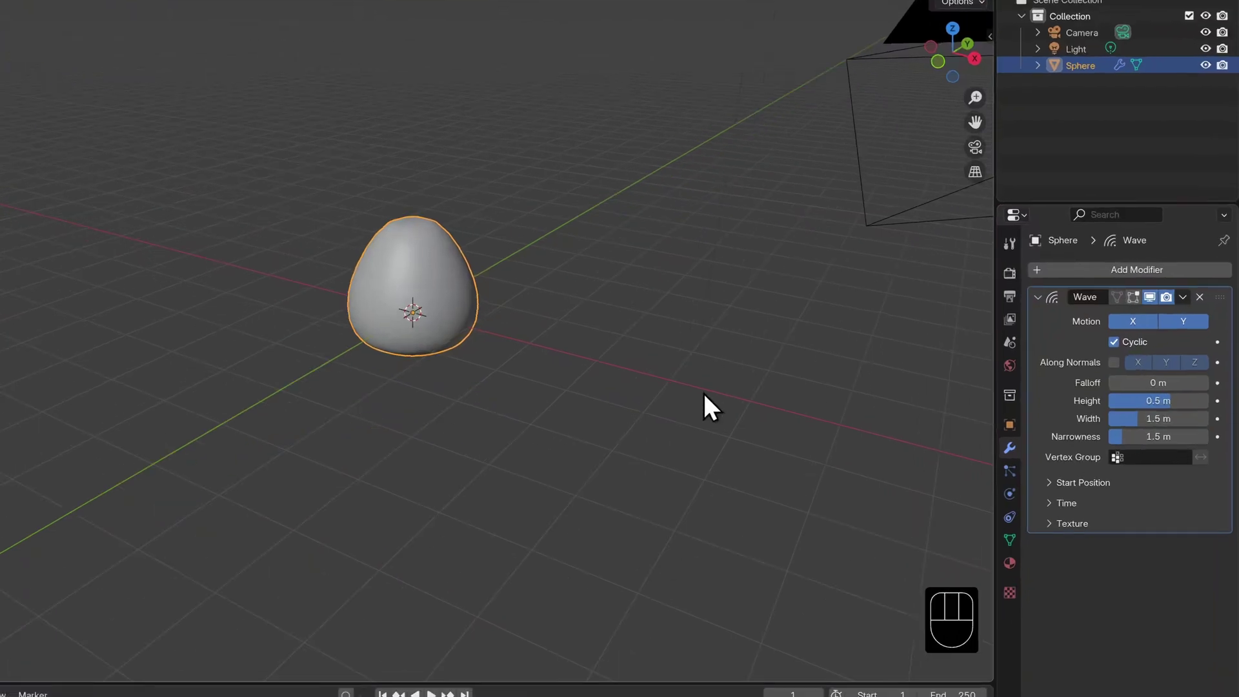
{"action": "left_click", "coordinate": [1051, 271]}
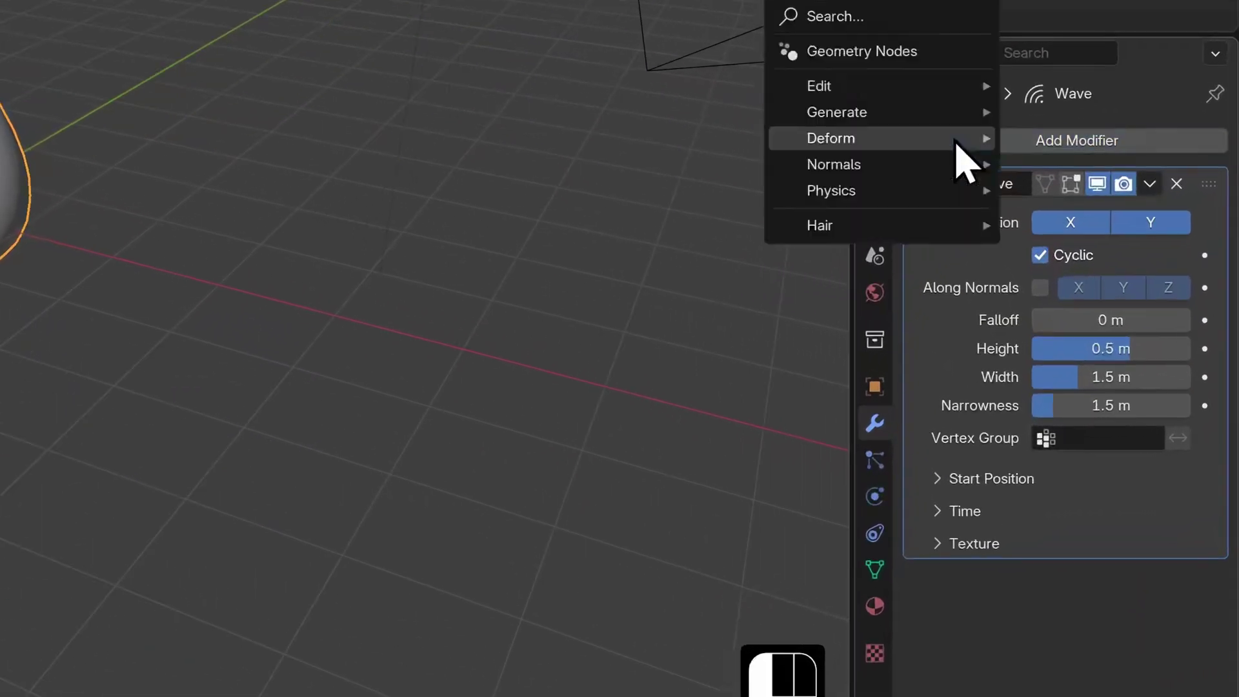
Add an Array modifier after the Wave and switch to front orthographic view.
{"action": "mouse_move", "coordinate": [1042, 253]}
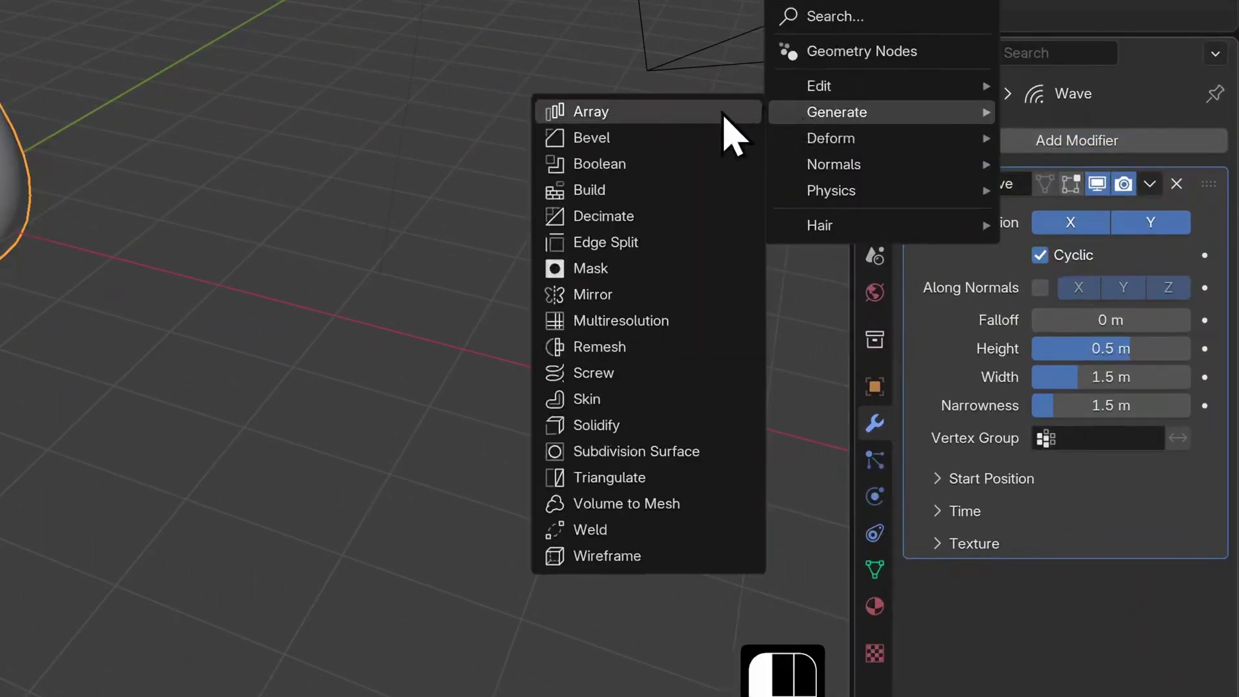
{"action": "left_click", "coordinate": [723, 115]}
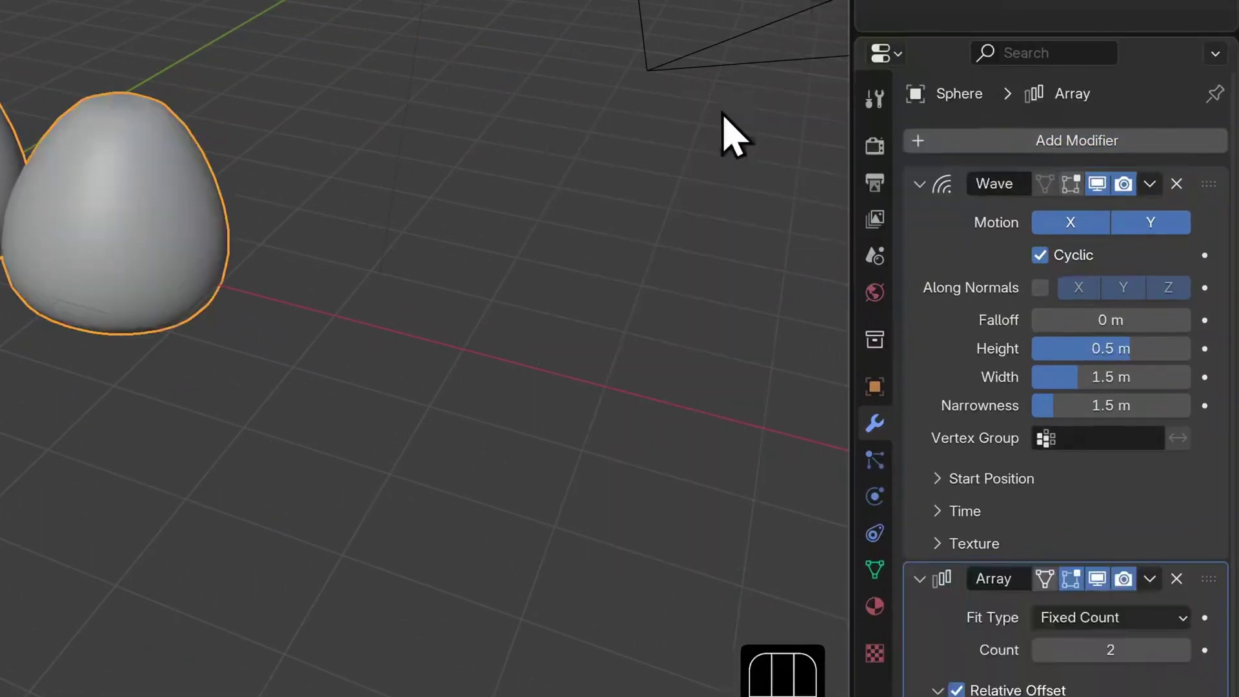
{"action": "left_click", "coordinate": [920, 185]}
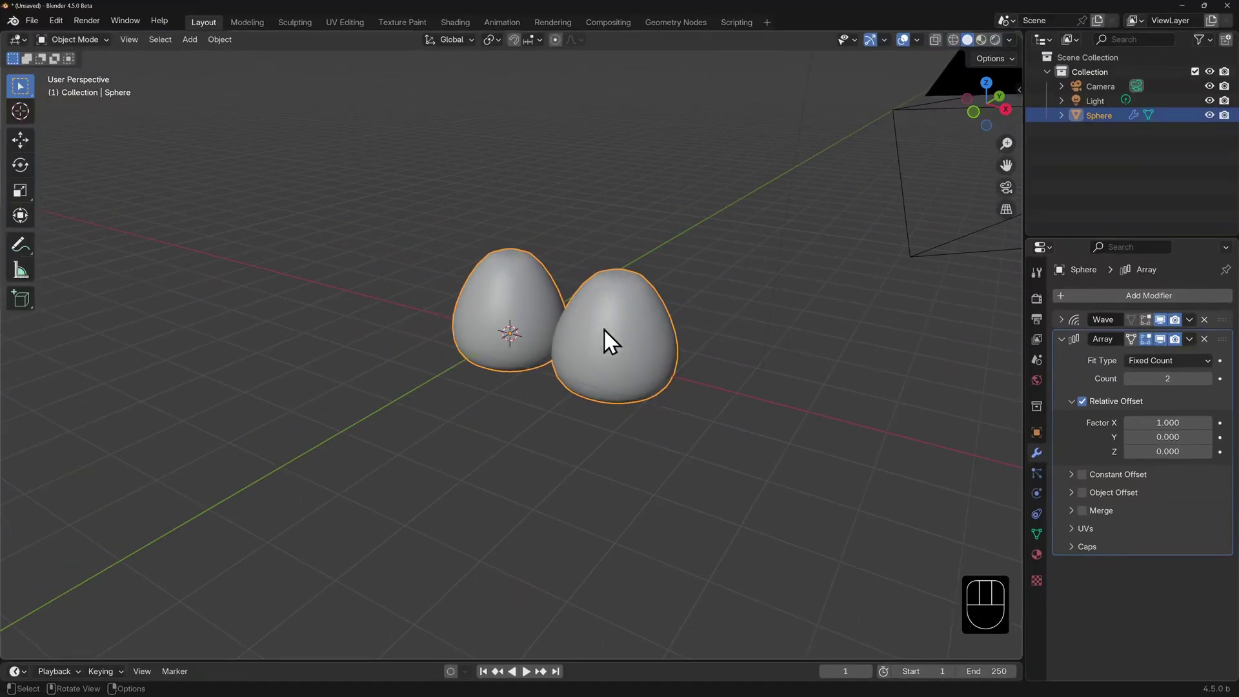
{"action": "key", "text": "KP_1"}
{"action": "scroll", "coordinate": [602, 323], "scroll_direction": "up", "scroll_amount": 4}
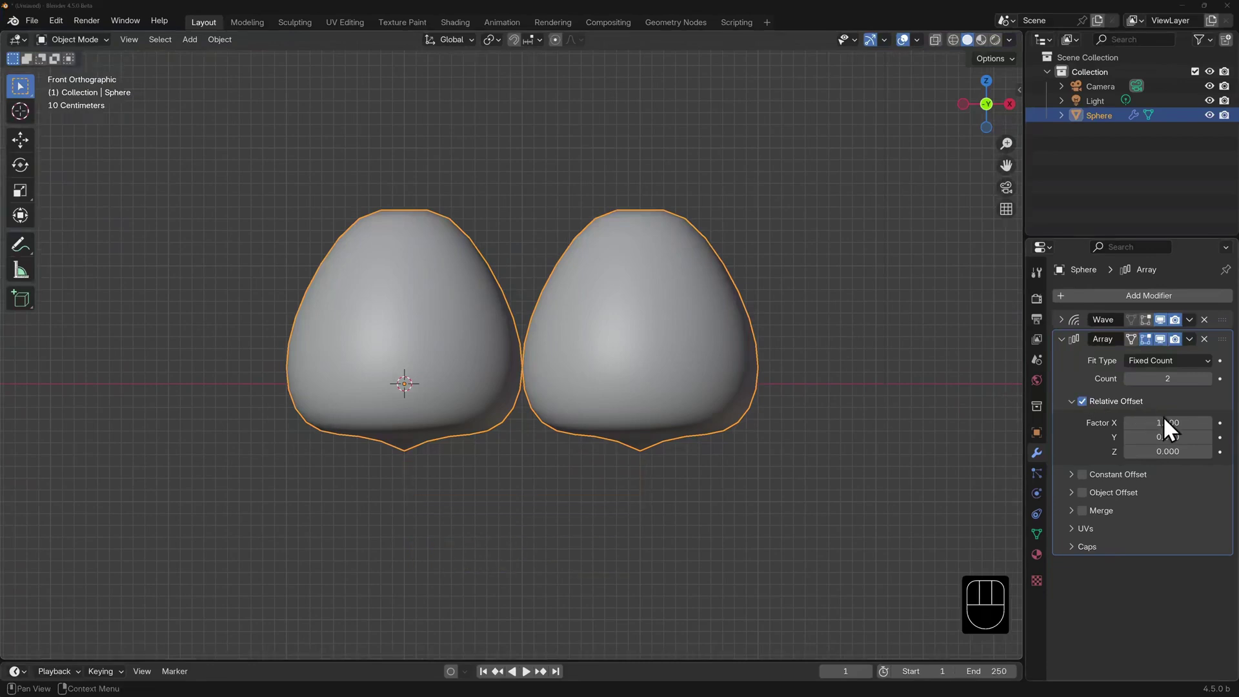
Set the array's relative X offset to 1.3 and its count to 6.
{"action": "left_click_drag", "start_coordinate": [1154, 423], "coordinate": [1184, 423]}
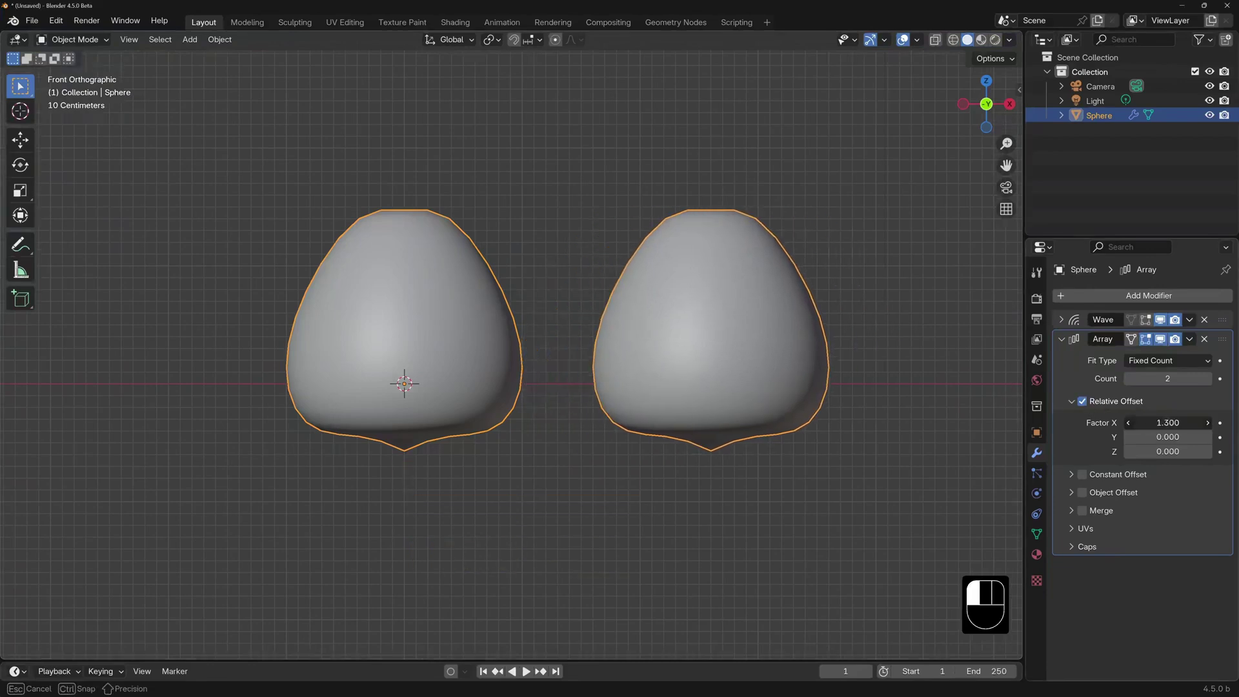
{"action": "left_click", "coordinate": [1207, 378]}
{"action": "left_click", "coordinate": [1206, 378]}
{"action": "left_click", "coordinate": [1207, 378]}
{"action": "left_click", "coordinate": [1206, 378]}
Frame the row of six spheres, preview the animation and rewind to frame 1.
{"action": "scroll", "coordinate": [865, 421], "scroll_direction": "down", "scroll_amount": 2}
{"action": "scroll", "coordinate": [865, 421], "scroll_direction": "down", "scroll_amount": 2}
{"action": "middle_click_drag", "start_coordinate": [904, 410], "coordinate": [598, 431], "text": "shift"}
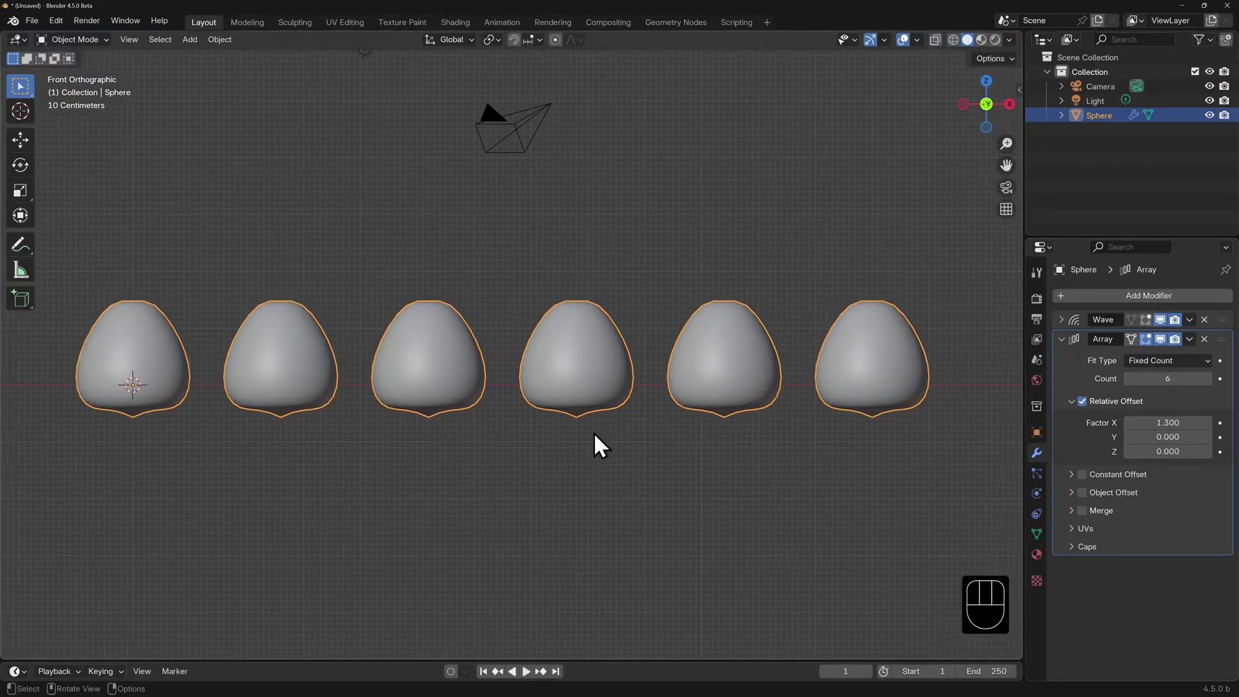
{"action": "key", "text": "space"}
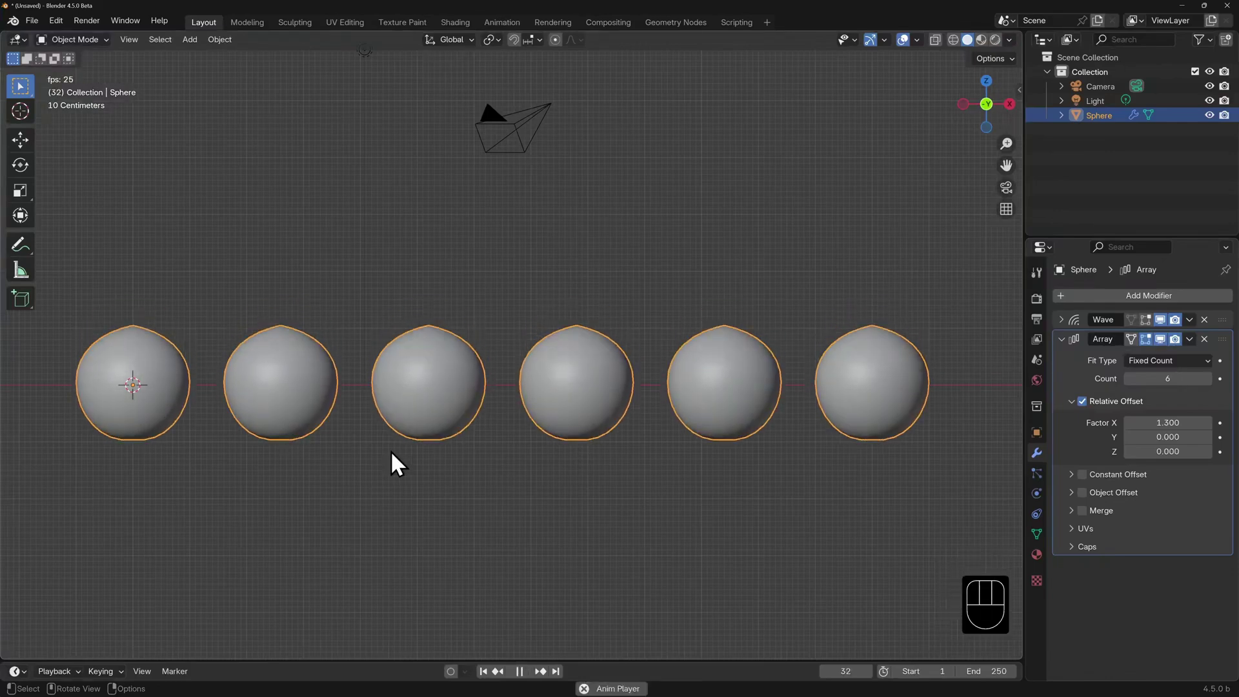
{"action": "key", "text": "space"}
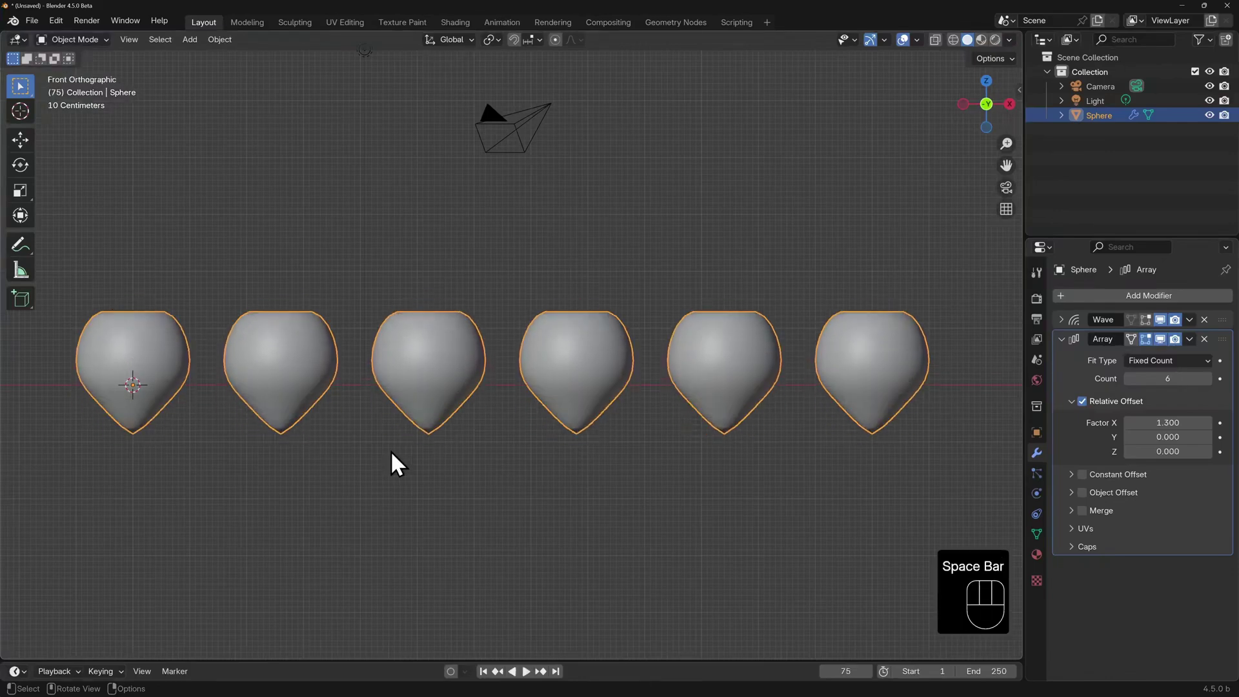
{"action": "key", "text": "shift+Left"}
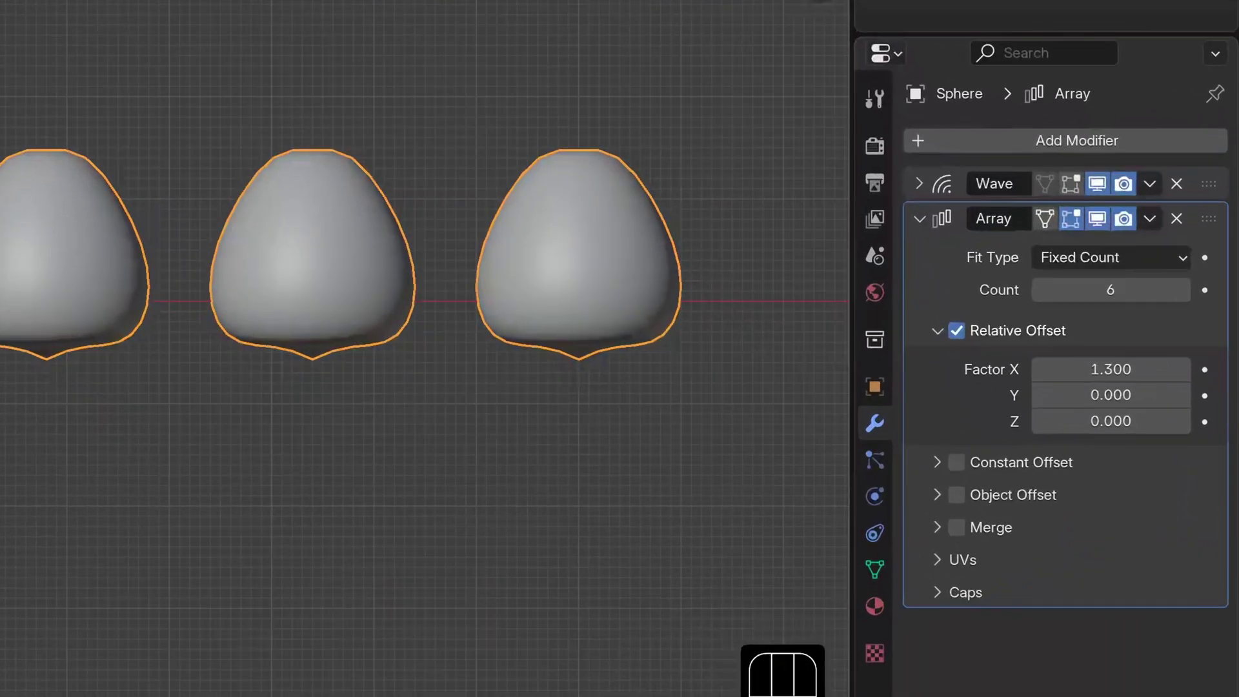
Drag the Array modifier above the Wave and play back the rippling row of spheres.
{"action": "left_click", "coordinate": [1210, 221]}
{"action": "left_click_drag", "start_coordinate": [1210, 220], "coordinate": [1212, 185]}
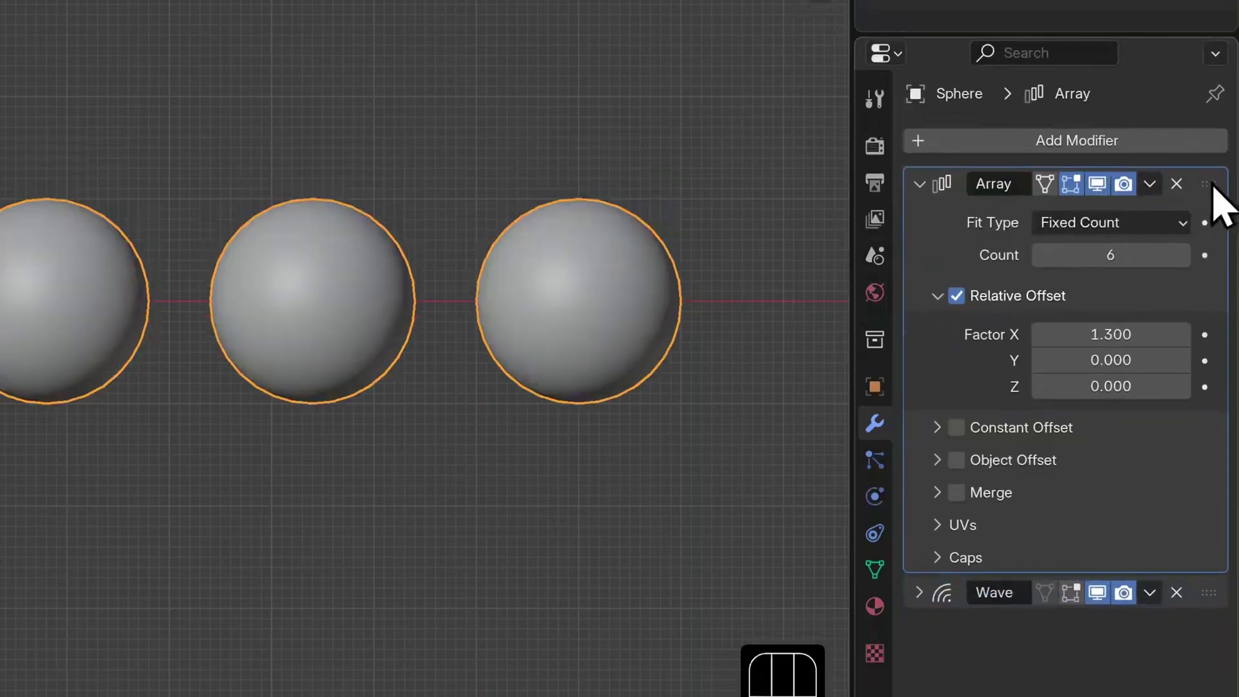
{"action": "left_click", "coordinate": [1150, 184]}
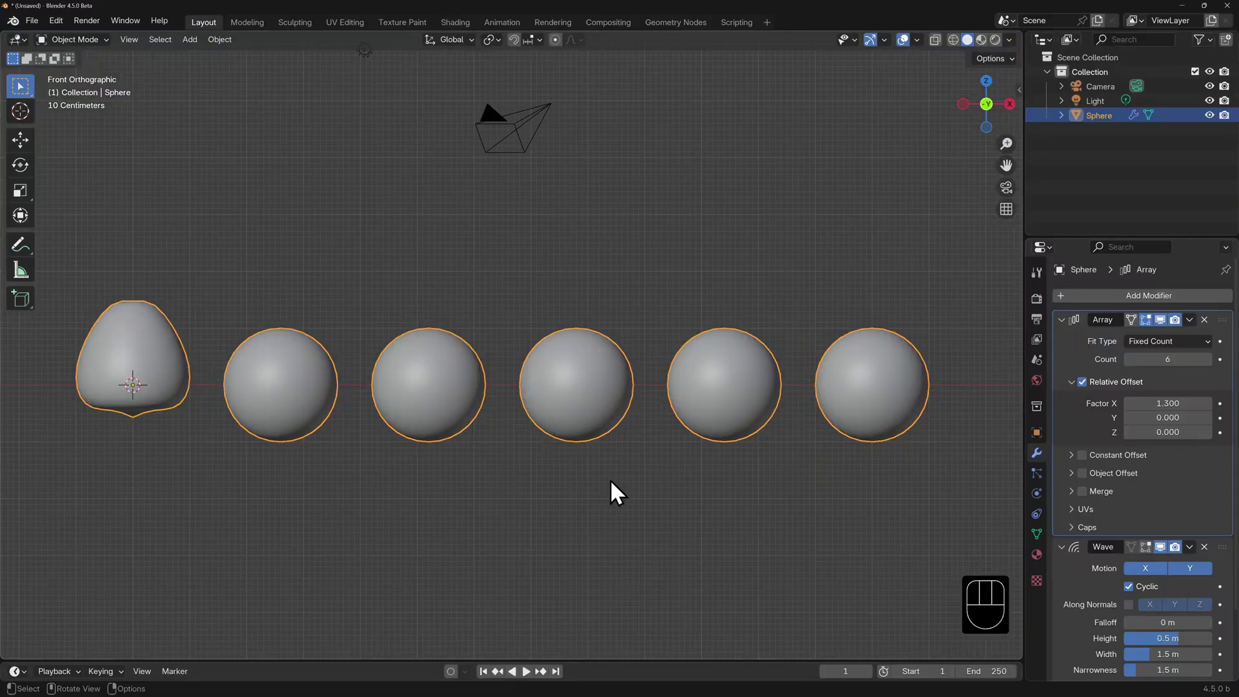
{"action": "key", "text": "space"}
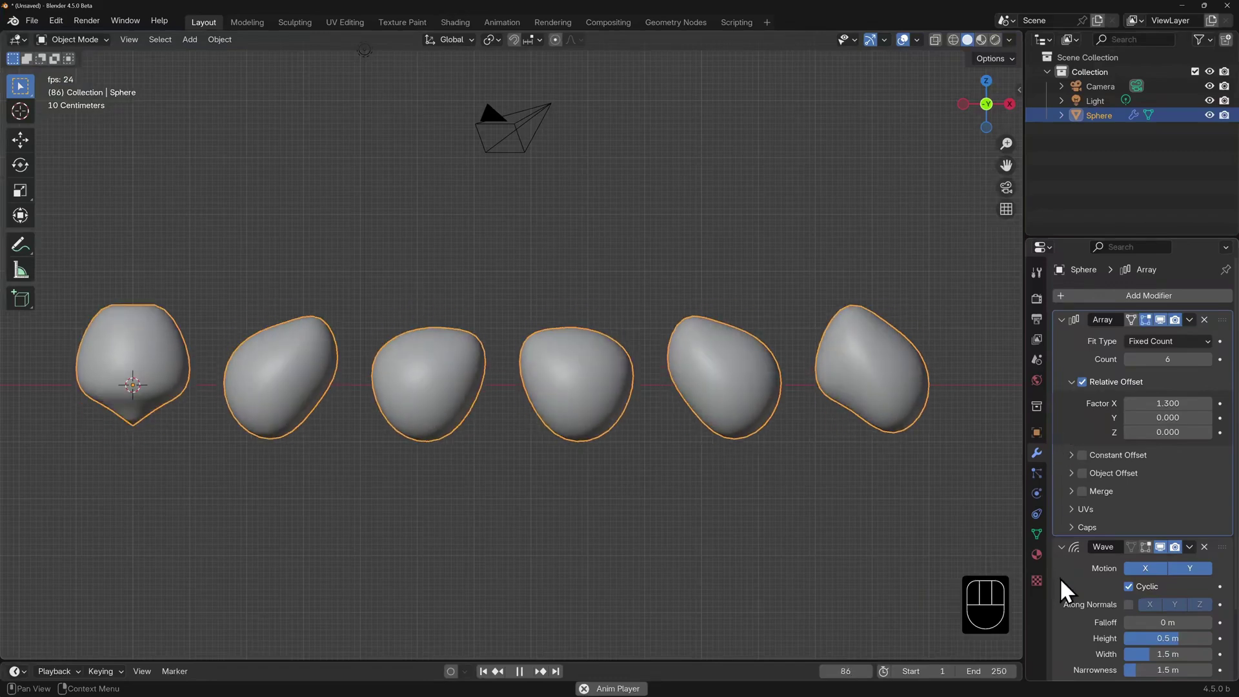
{"action": "scroll", "coordinate": [1059, 578], "scroll_direction": "down", "scroll_amount": 3}
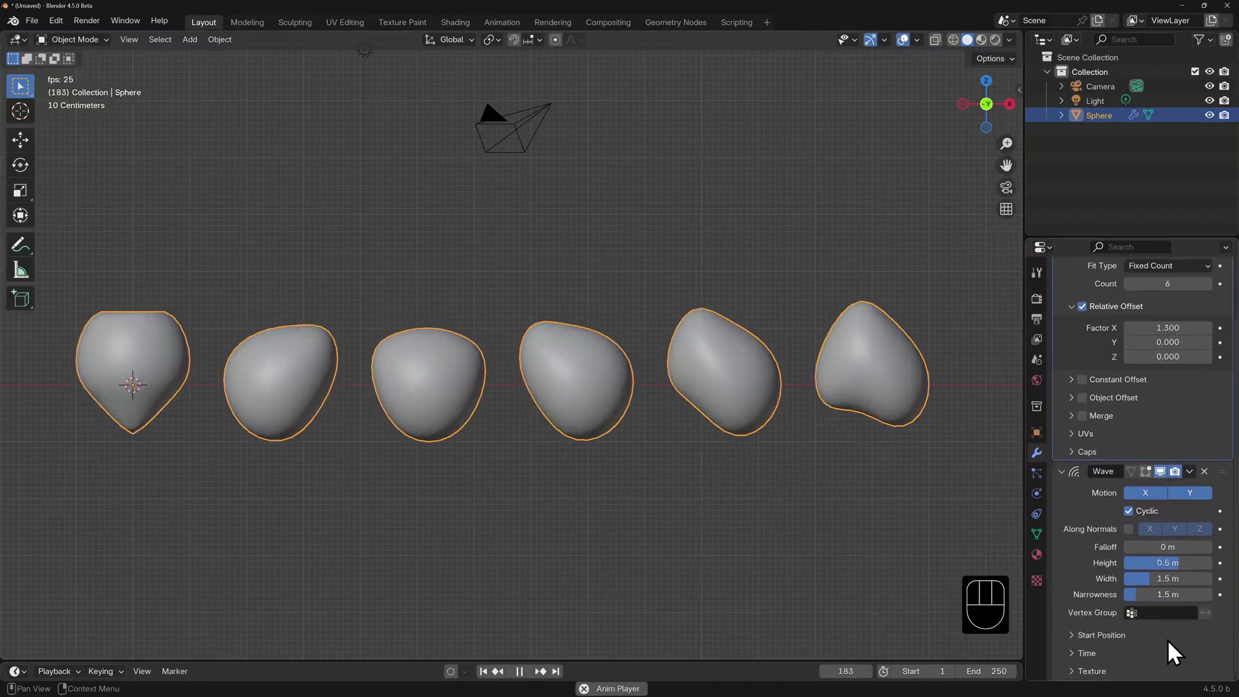
{"action": "scroll", "coordinate": [1167, 640], "scroll_direction": "up", "scroll_amount": 3}
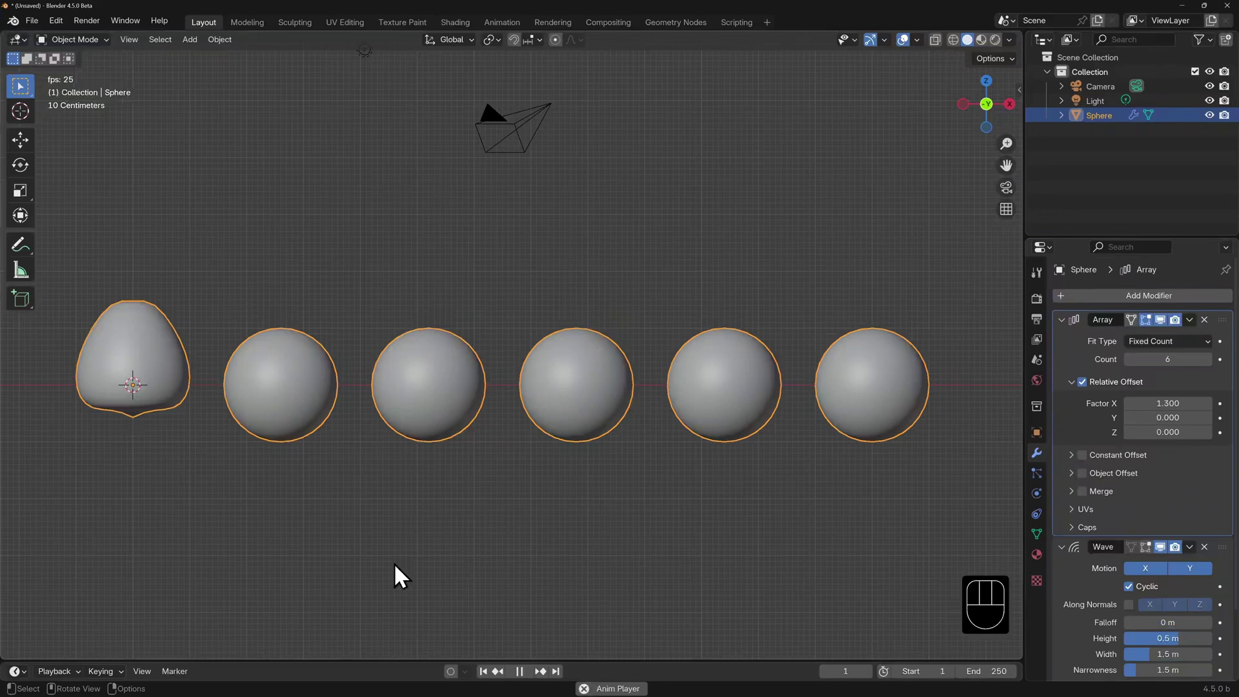
Stop playback and add a Plain Axes Empty with an enlarged display radius.
{"action": "middle_click_drag", "start_coordinate": [394, 563], "coordinate": [505, 401]}
{"action": "key", "text": "space"}
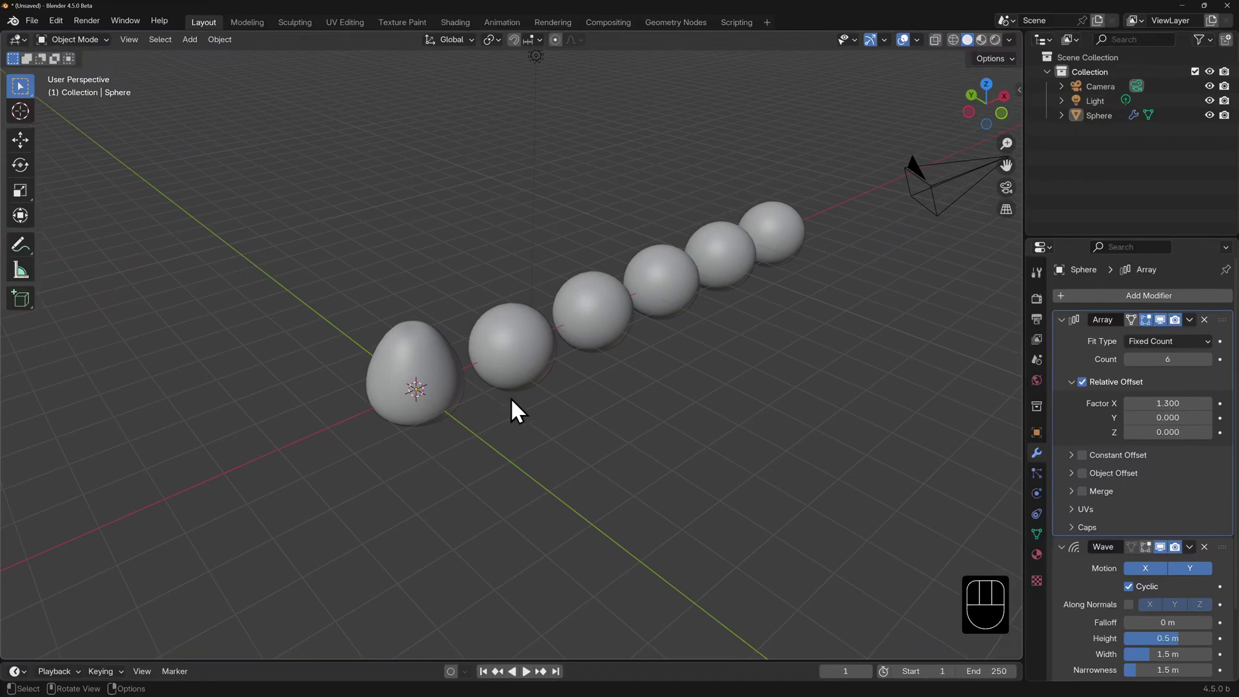
{"action": "key", "text": "shift+a"}
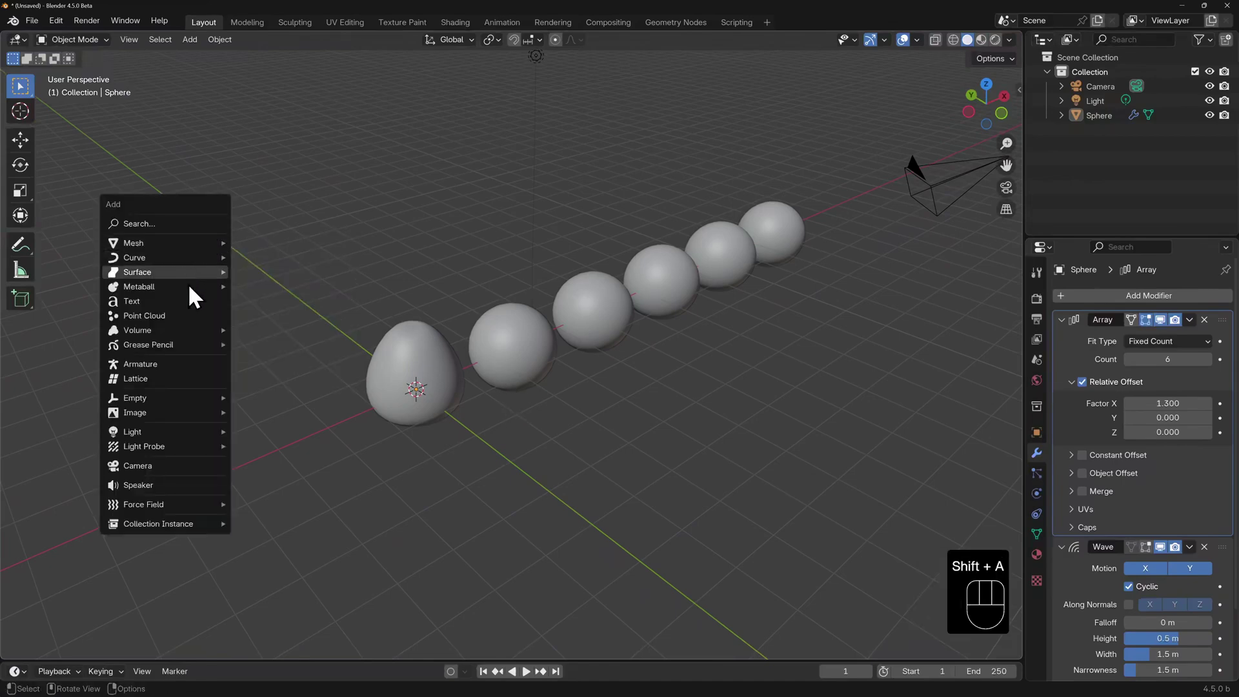
{"action": "mouse_move", "coordinate": [167, 399]}
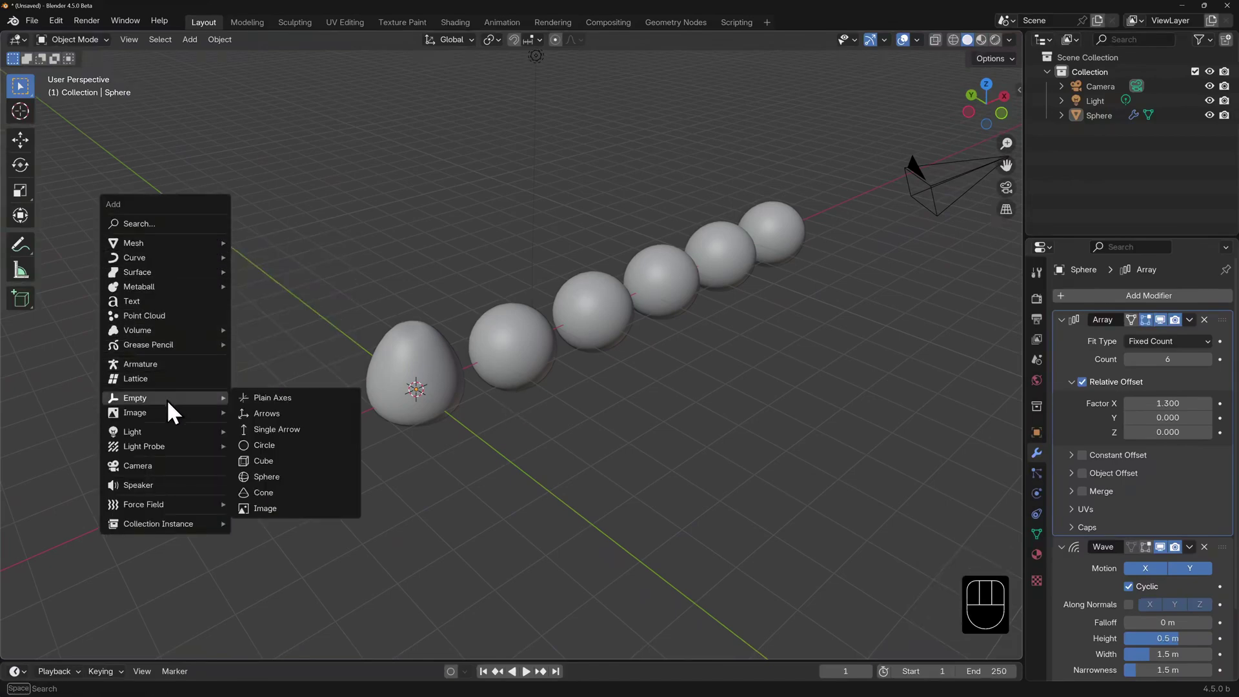
{"action": "left_click", "coordinate": [272, 397]}
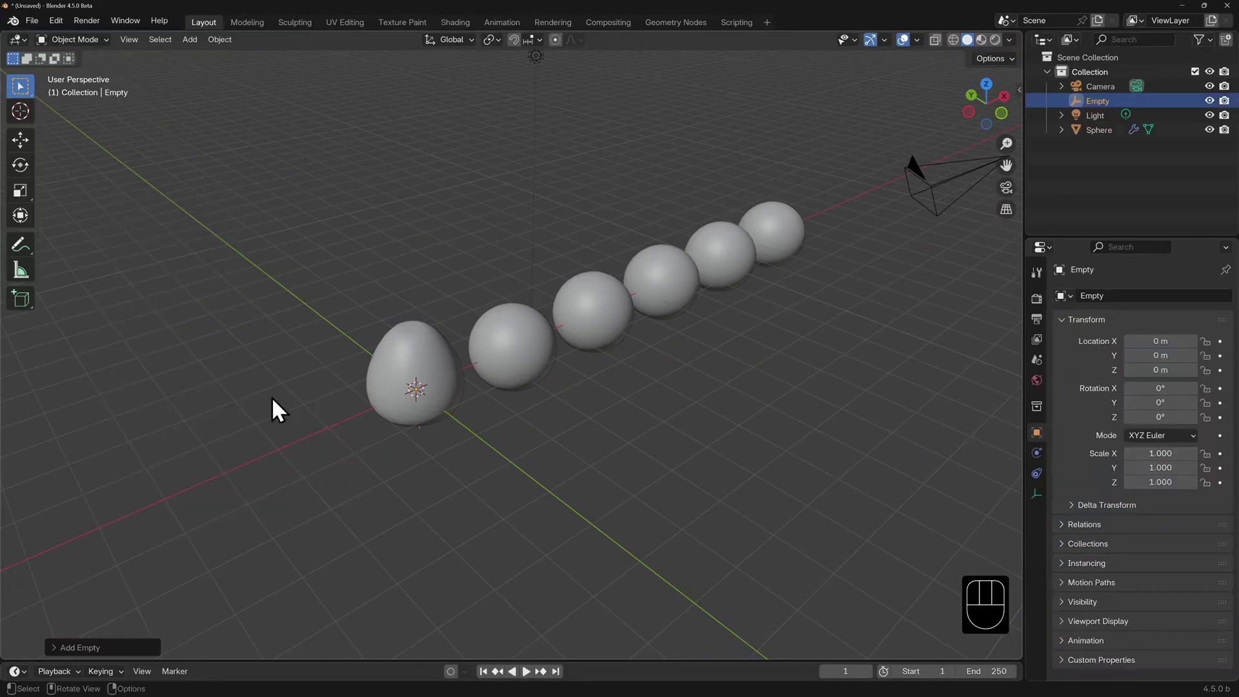
{"action": "left_click", "coordinate": [55, 646]}
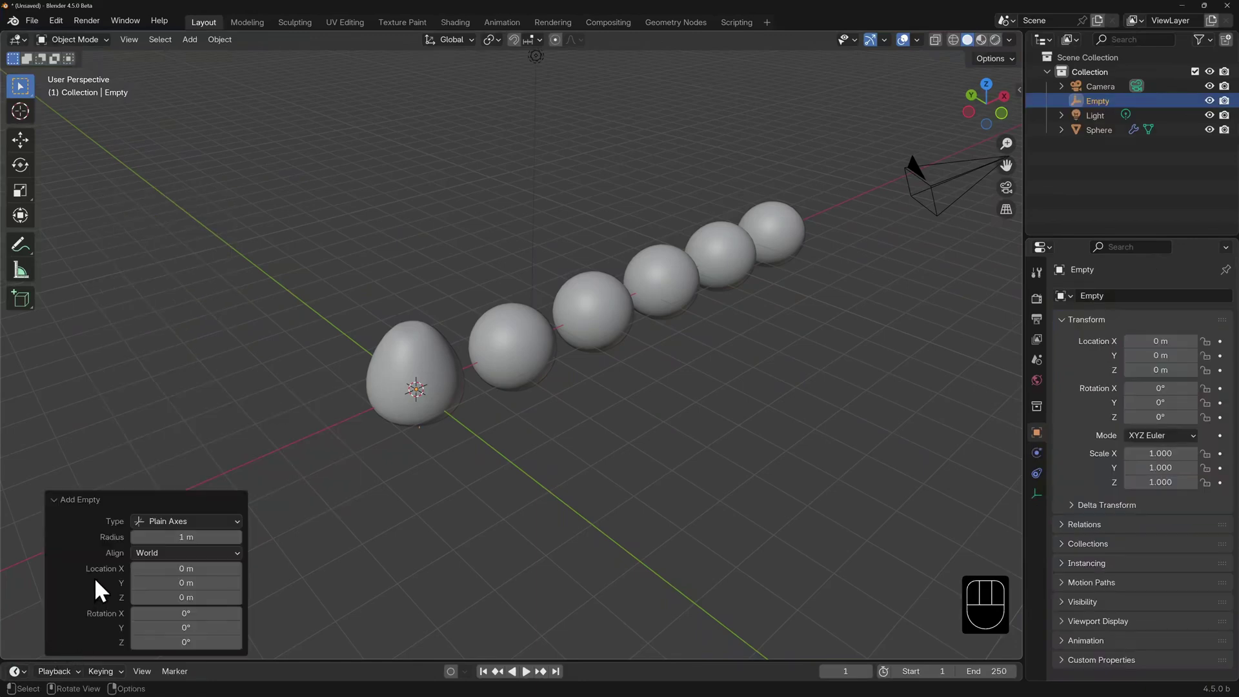
{"action": "left_click_drag", "start_coordinate": [155, 537], "coordinate": [195, 537]}
{"action": "left_click", "coordinate": [460, 420]}
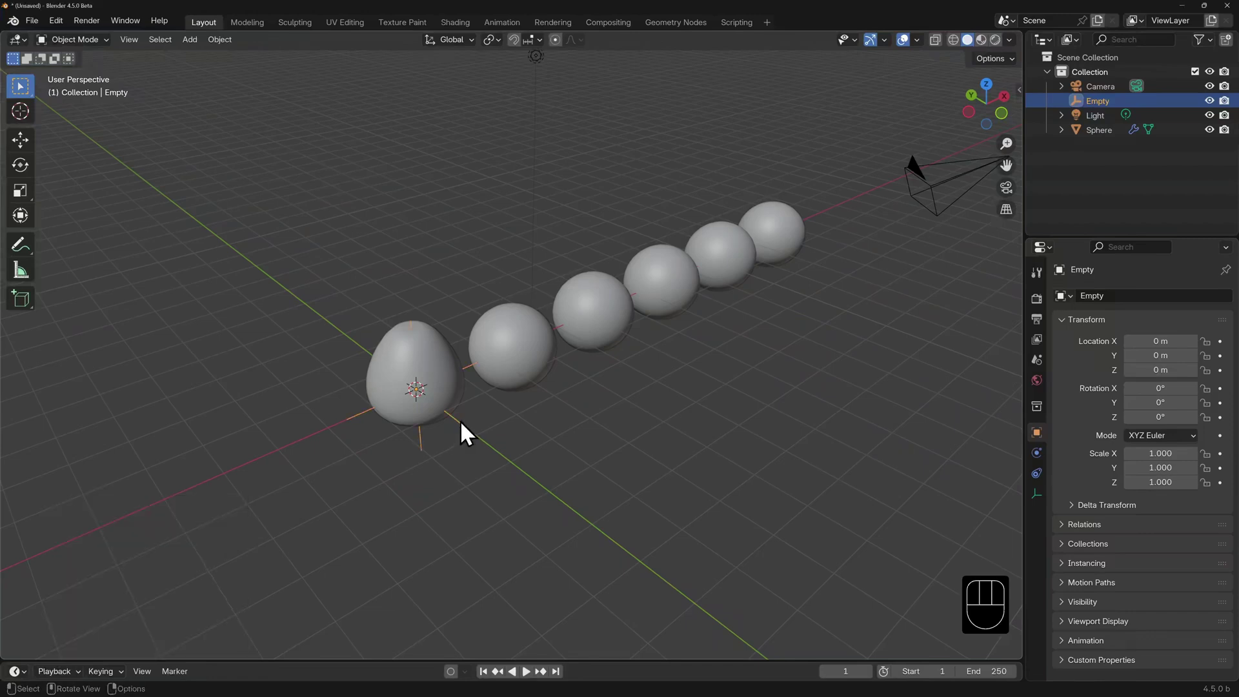
Move the Empty along X to -2 m.
{"action": "key", "text": "g"}
{"action": "key", "text": "x"}
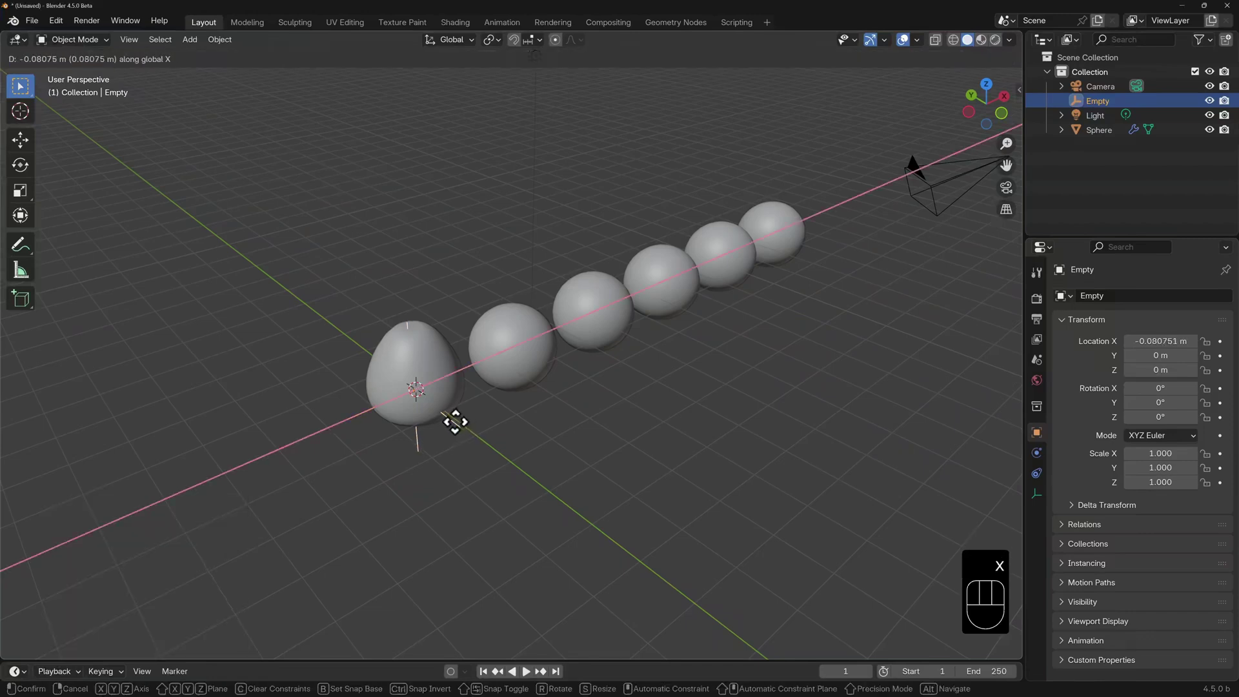
{"action": "key", "text": "ctrl"}
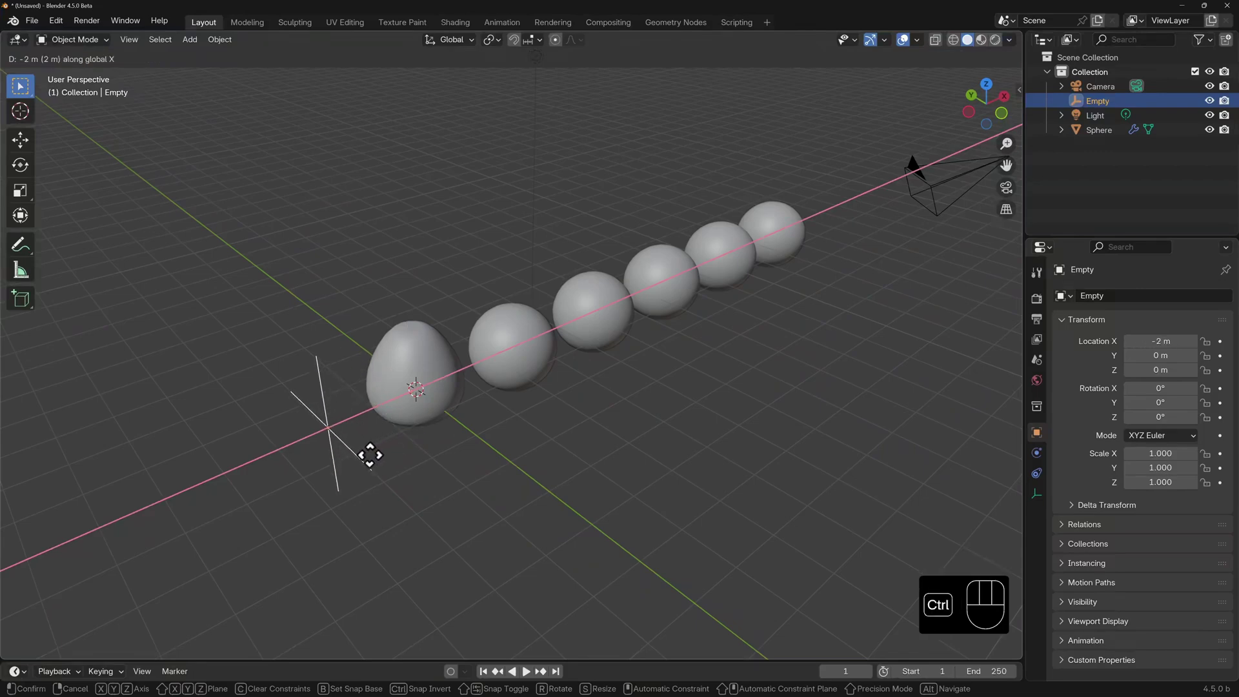
{"action": "left_click", "coordinate": [373, 455]}
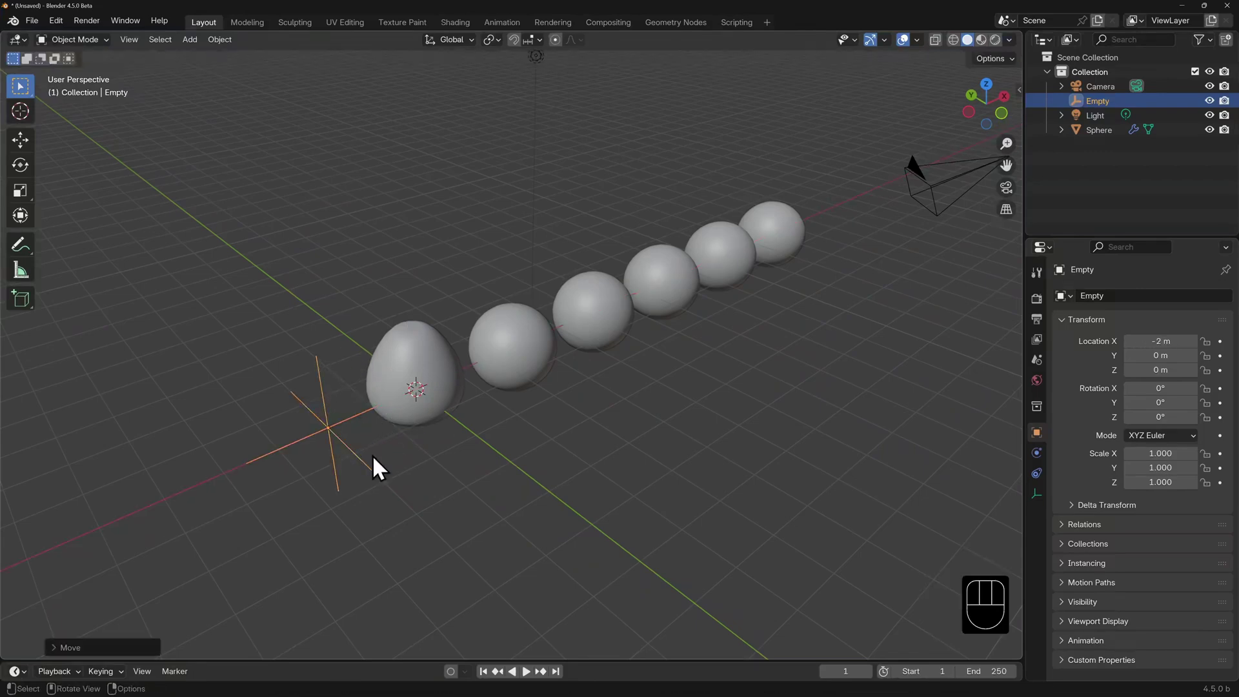
Switch the sphere's Array from Relative Offset to Object Offset, picking the Empty as offset object.
{"action": "left_click", "coordinate": [449, 400]}
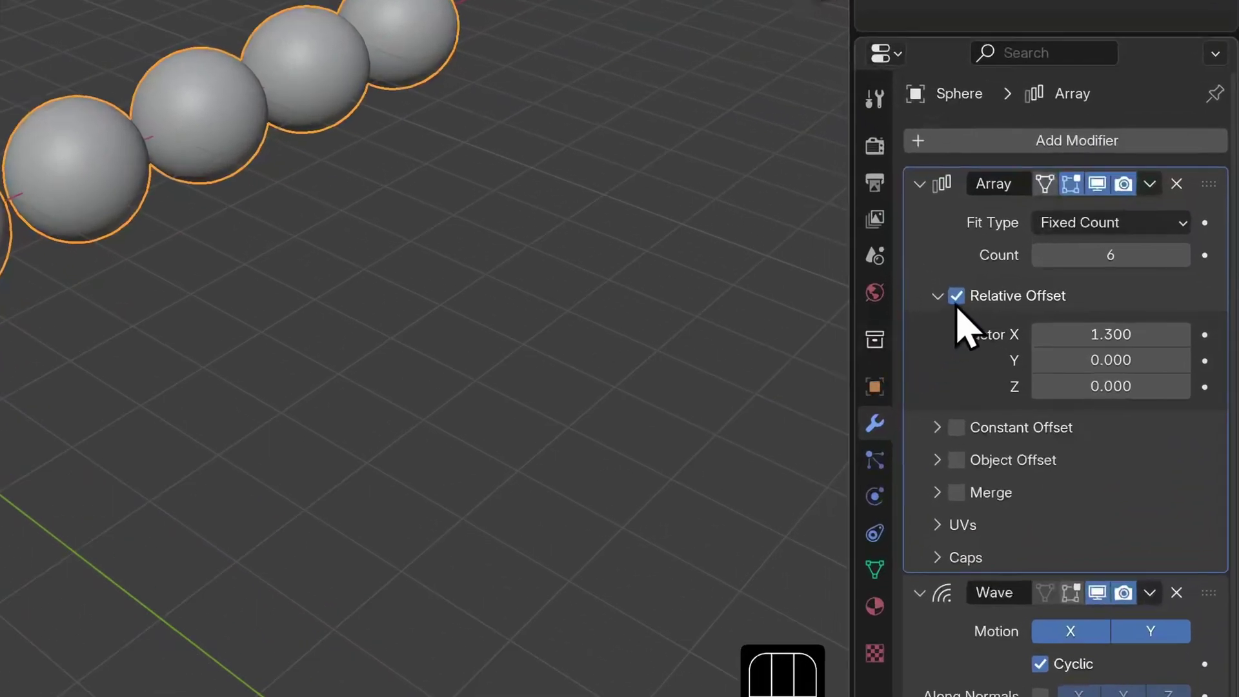
{"action": "left_click", "coordinate": [955, 296]}
{"action": "left_click", "coordinate": [938, 297]}
{"action": "left_click", "coordinate": [956, 361]}
{"action": "left_click", "coordinate": [937, 361]}
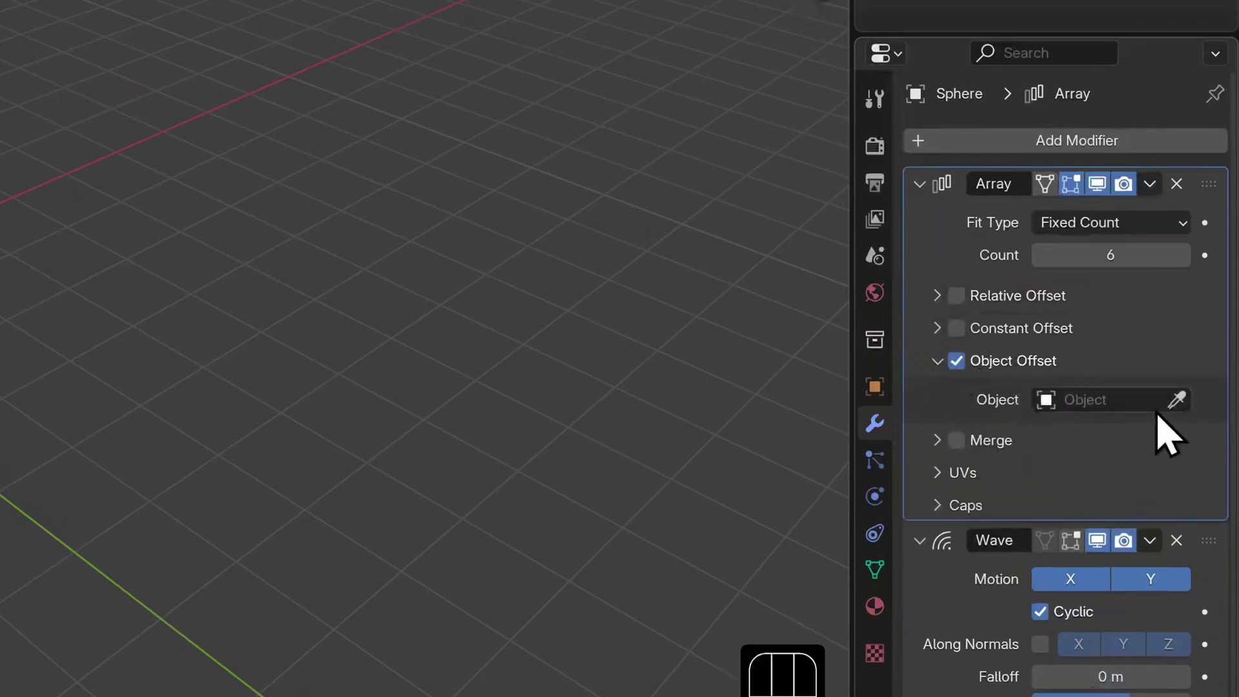
{"action": "left_click", "coordinate": [1051, 400]}
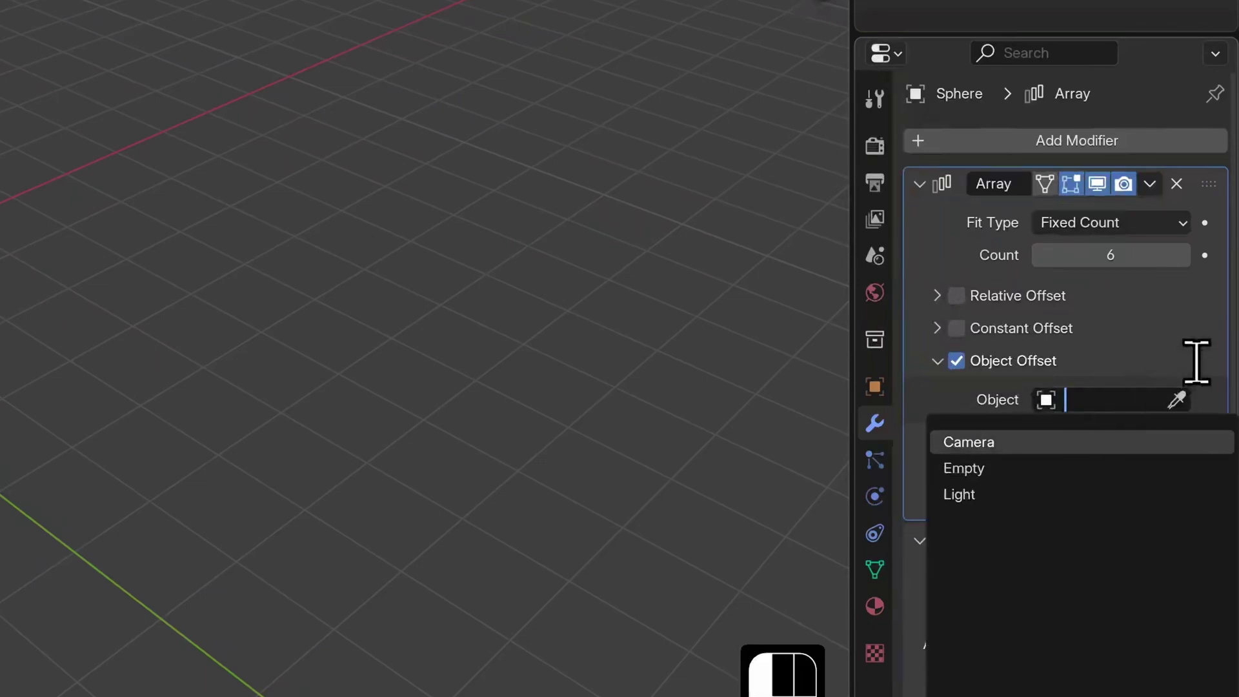
{"action": "left_click", "coordinate": [1178, 400]}
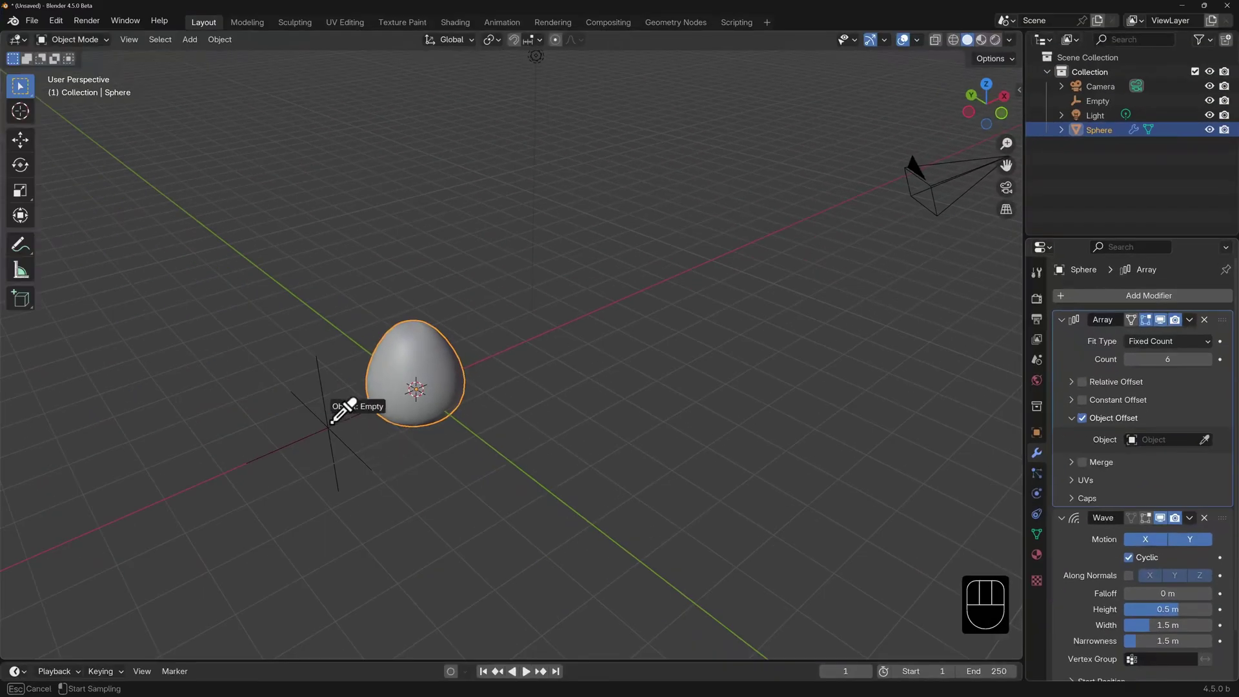
{"action": "left_click", "coordinate": [330, 423]}
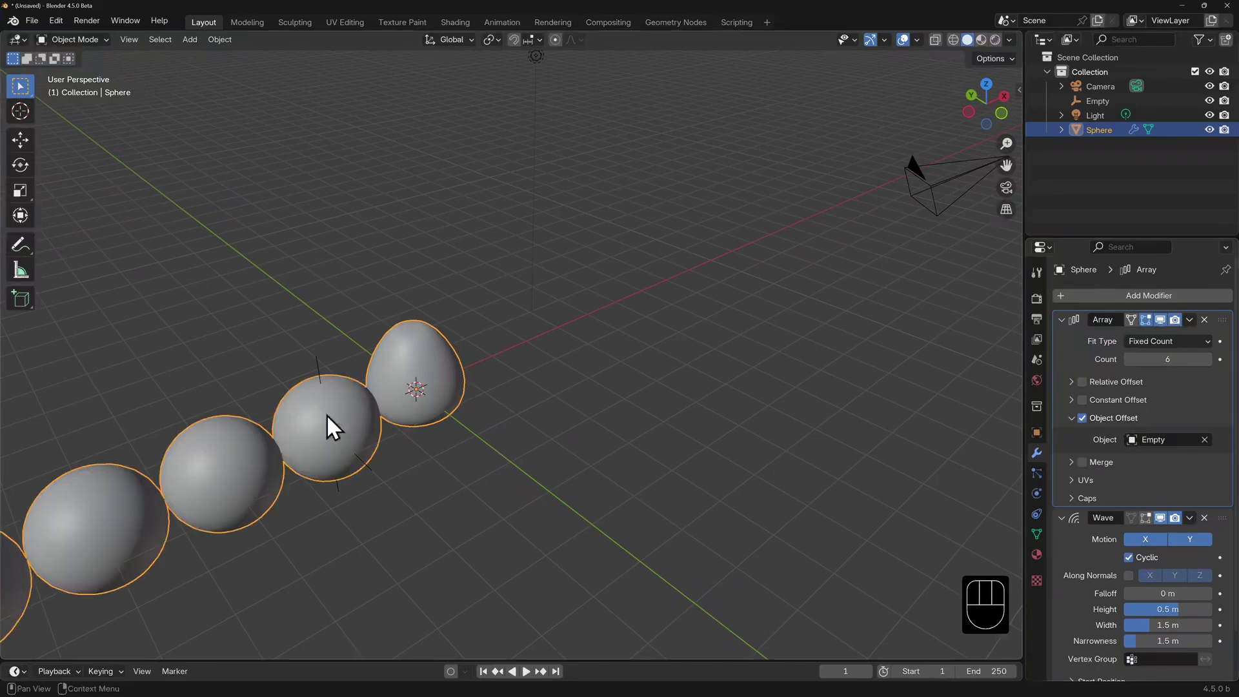
Scale the Empty to 0.8 so the sphere copies shrink to 1.000, 0.800, 0.640 and smaller.
{"action": "middle_click_drag", "start_coordinate": [326, 414], "coordinate": [490, 447], "text": "shift"}
{"action": "left_click", "coordinate": [350, 460]}
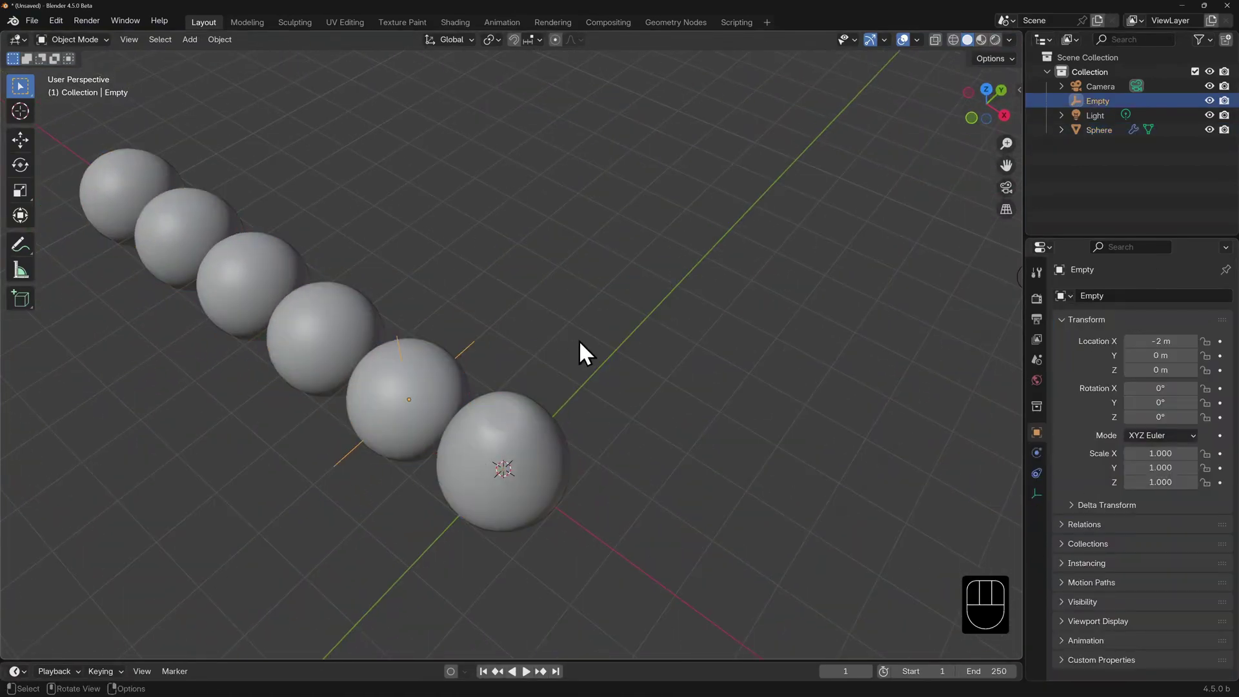
{"action": "key", "text": "s"}
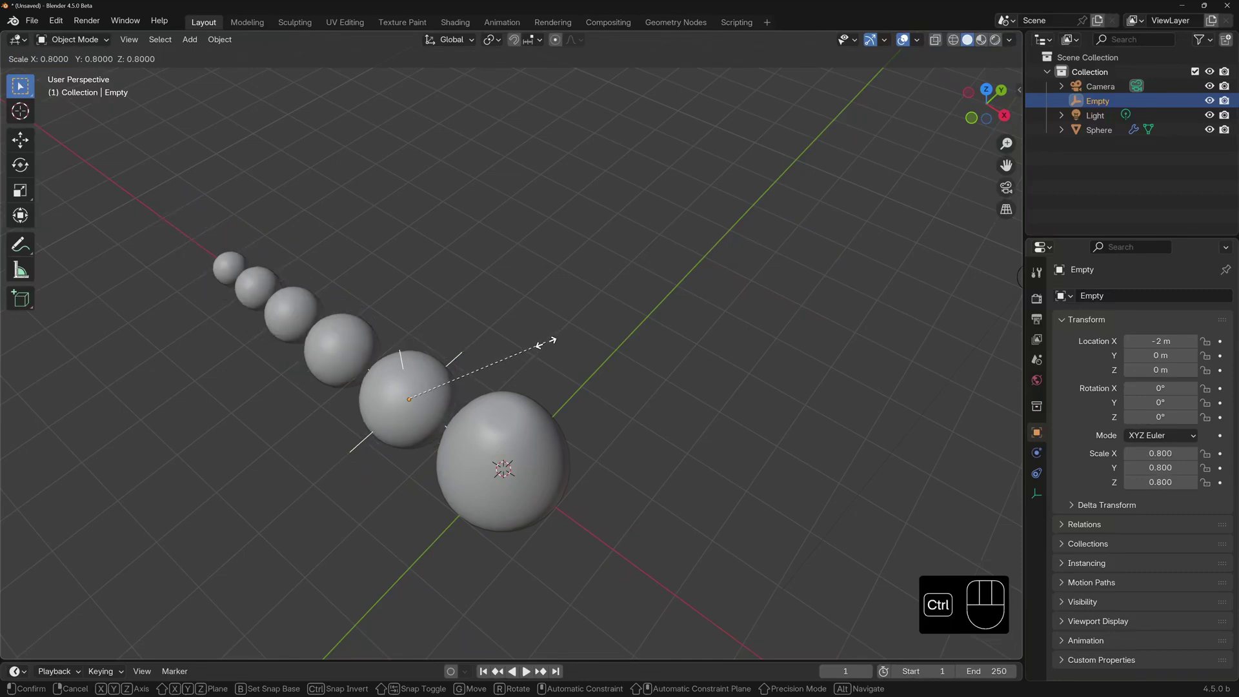
{"action": "left_click", "coordinate": [546, 342]}
{"action": "middle_click_drag", "start_coordinate": [546, 343], "coordinate": [683, 330]}
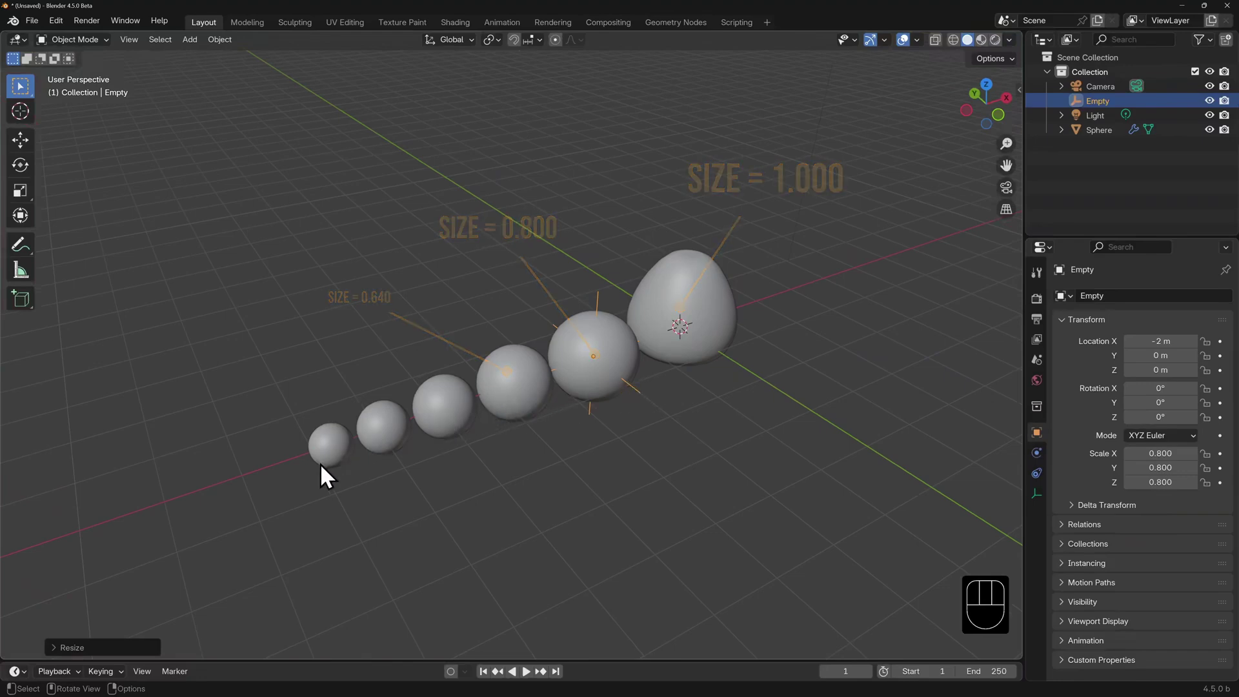
Rotate the Empty about Z to curl the shrinking spheres into a spiral-like arc.
{"action": "key", "text": "s"}
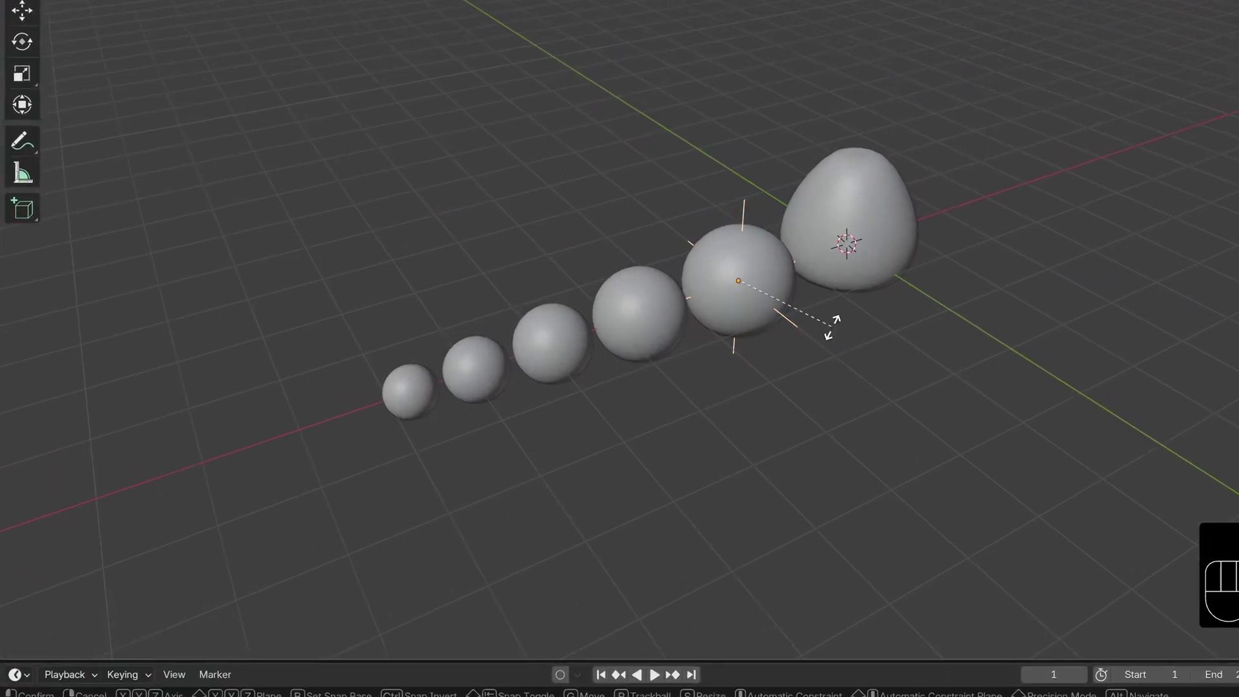
{"action": "key", "text": "z"}
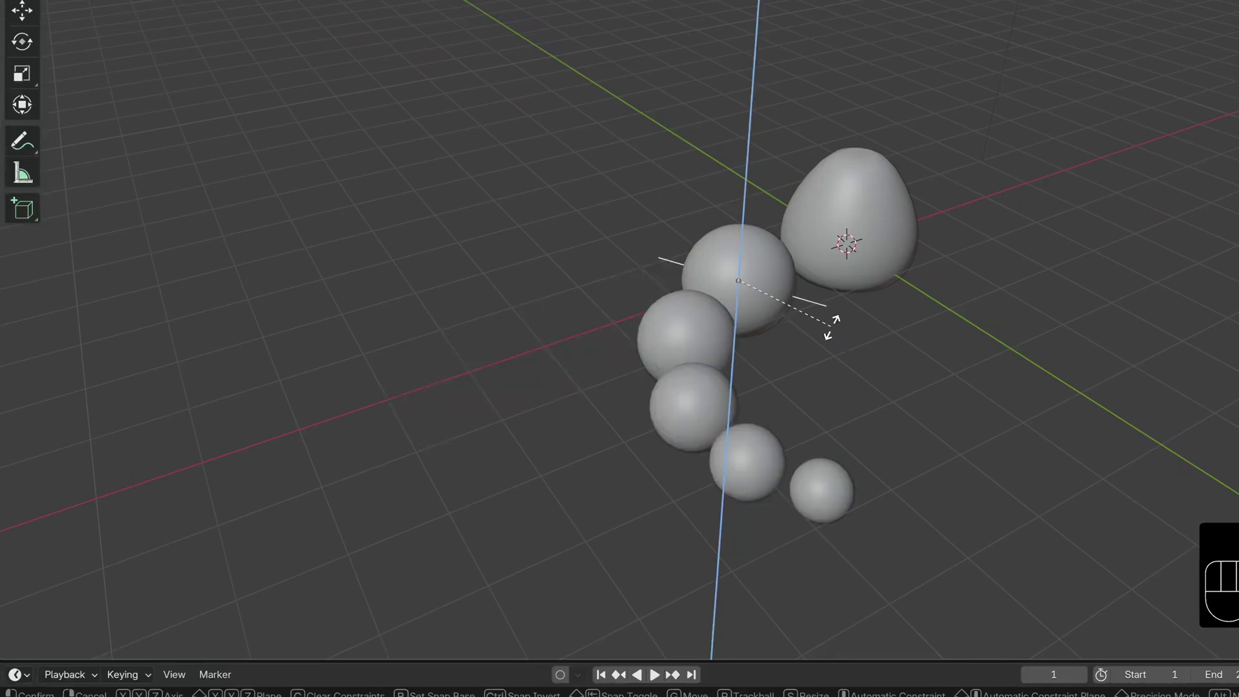
{"action": "left_click", "coordinate": [832, 326]}
{"action": "middle_click_drag", "start_coordinate": [881, 336], "coordinate": [755, 390]}
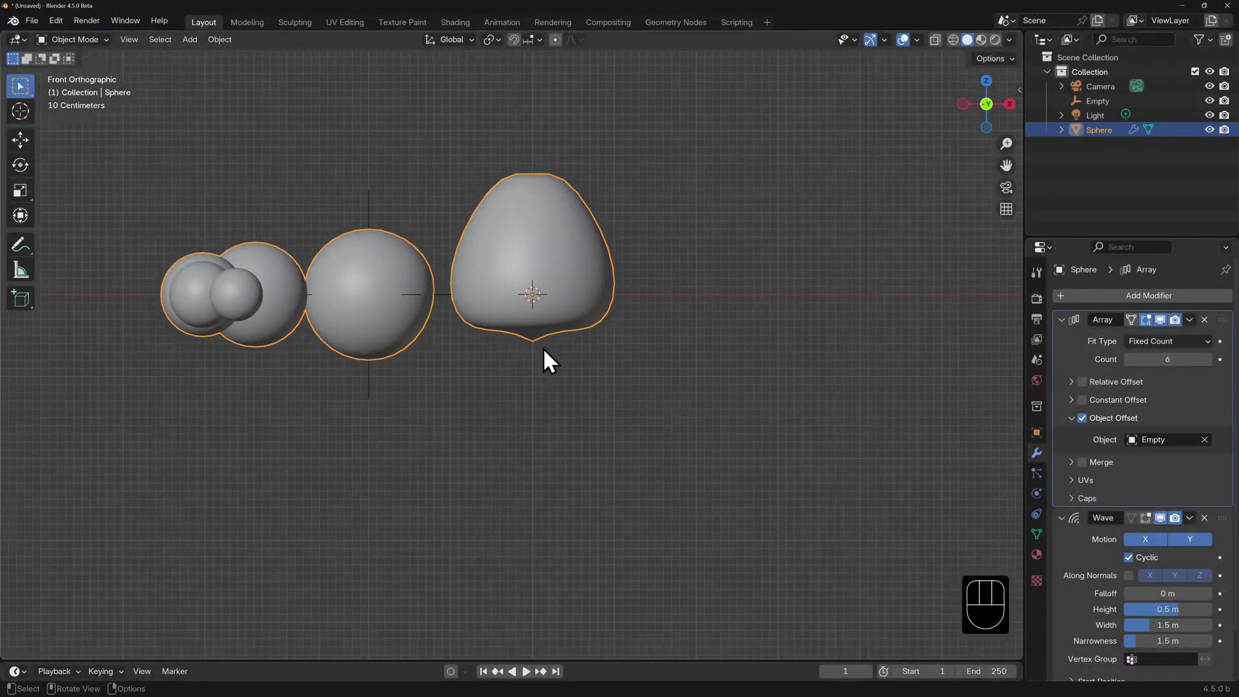
In Edit Mode, lift the sphere's mesh 1 m along Z above its origin.
{"action": "key", "text": "Tab"}
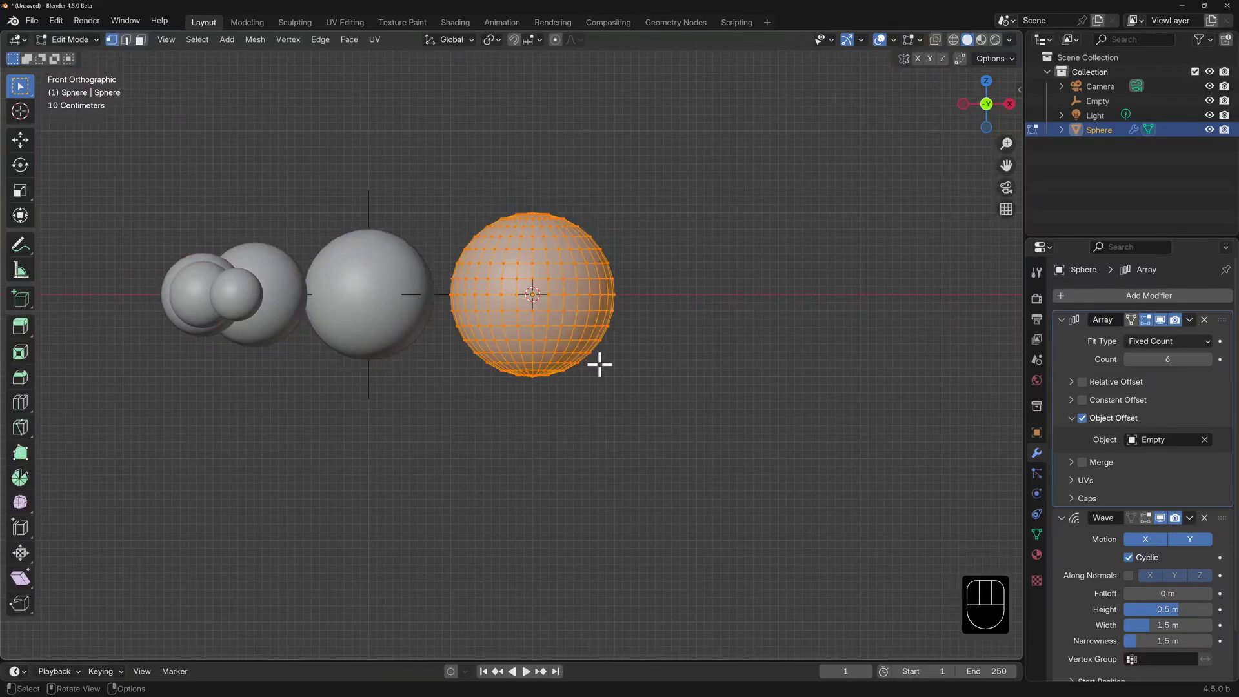
{"action": "key", "text": "g"}
{"action": "key", "text": "z"}
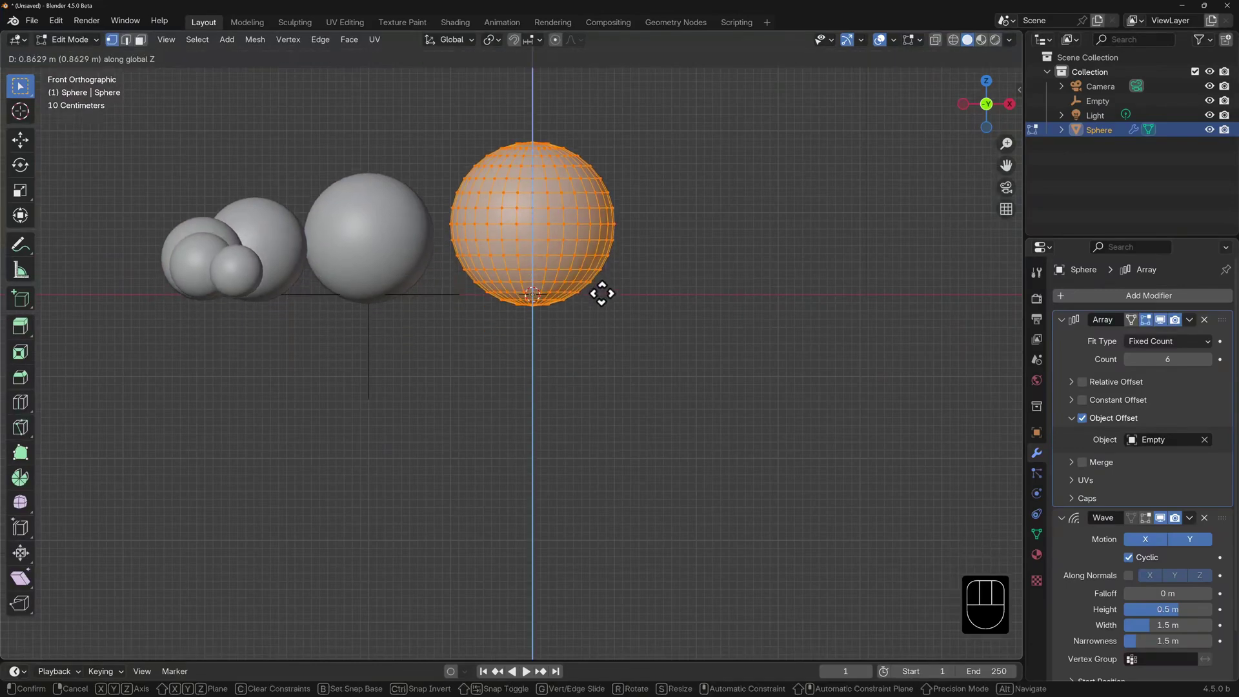
{"action": "key", "text": "ctrl"}
{"action": "left_click", "coordinate": [603, 283]}
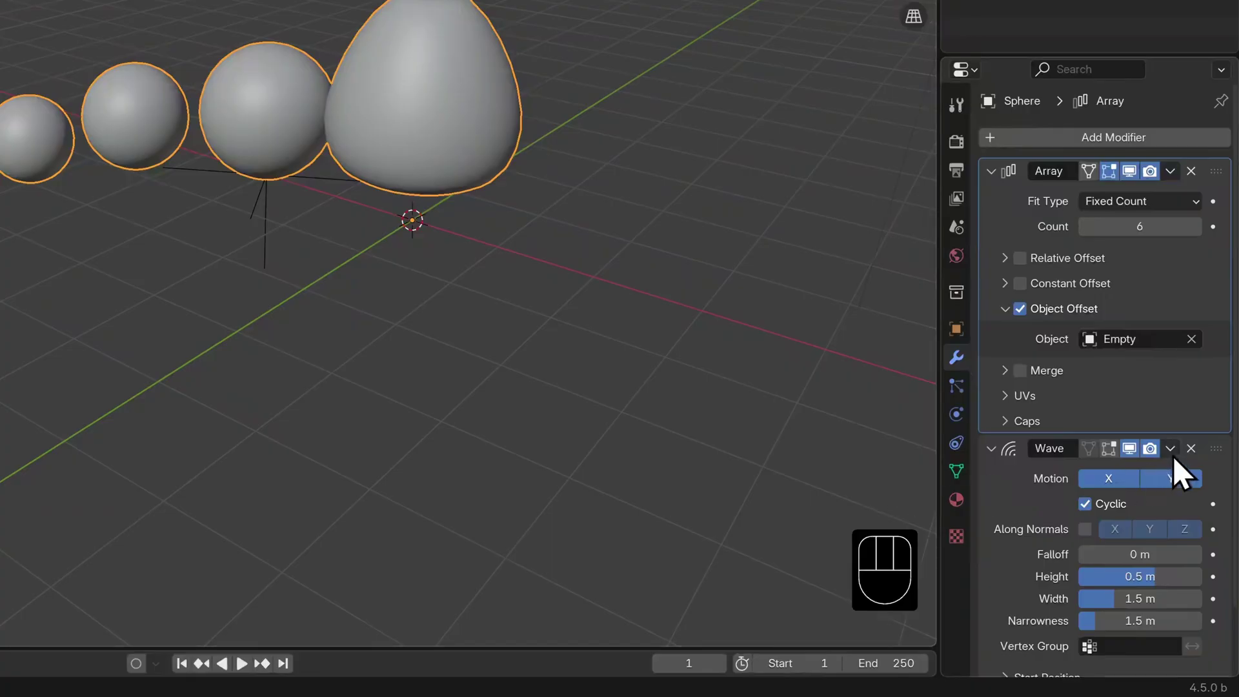
Pin the Wave modifier to last and add a Subdivision Surface modifier.
{"action": "left_click", "coordinate": [1171, 450]}
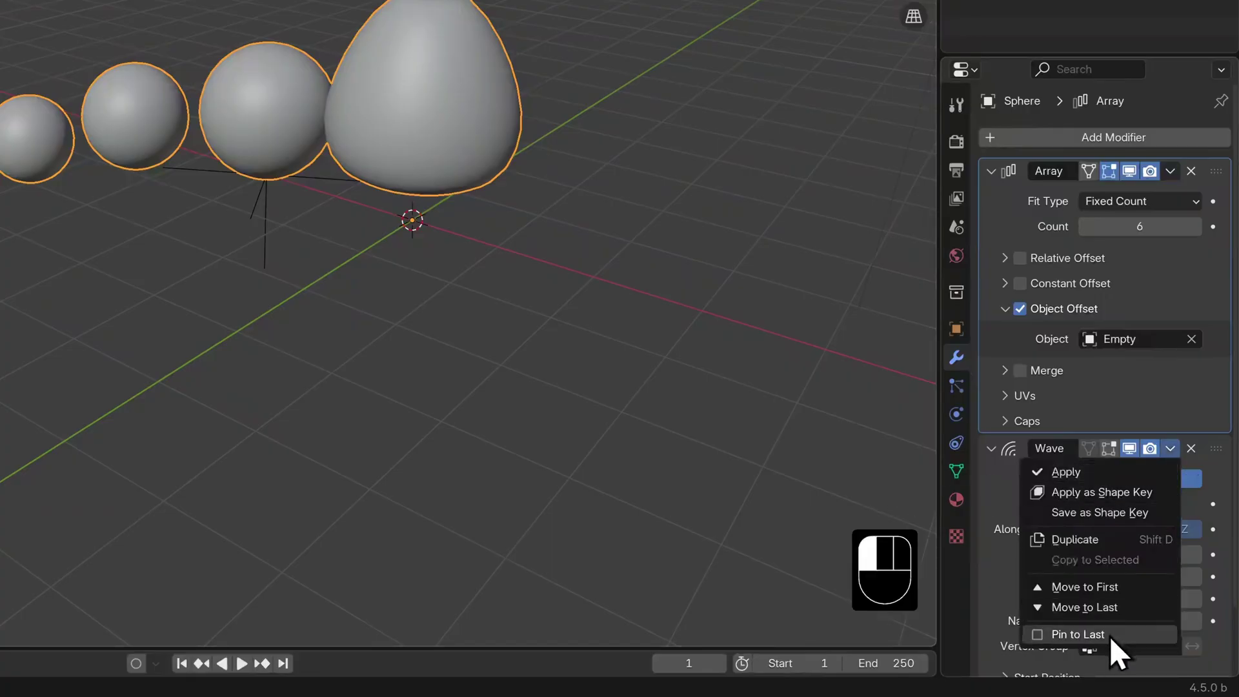
{"action": "left_click", "coordinate": [1039, 638]}
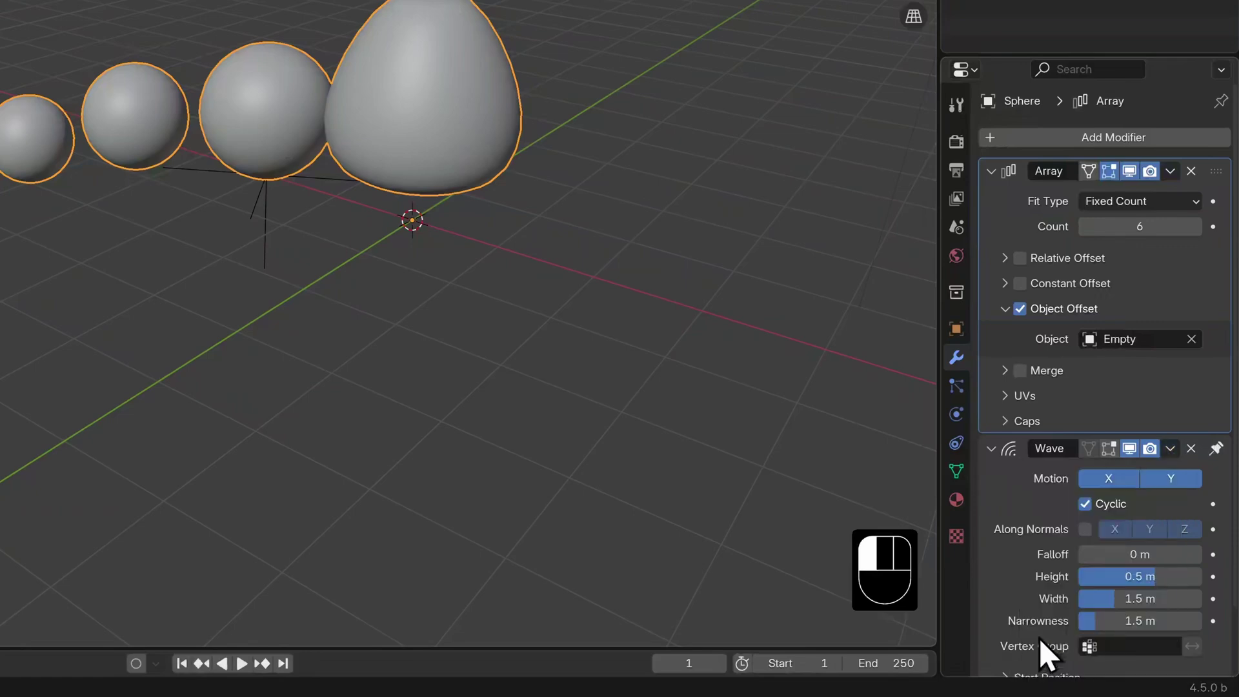
{"action": "left_click", "coordinate": [1140, 136]}
{"action": "mouse_move", "coordinate": [1086, 135]}
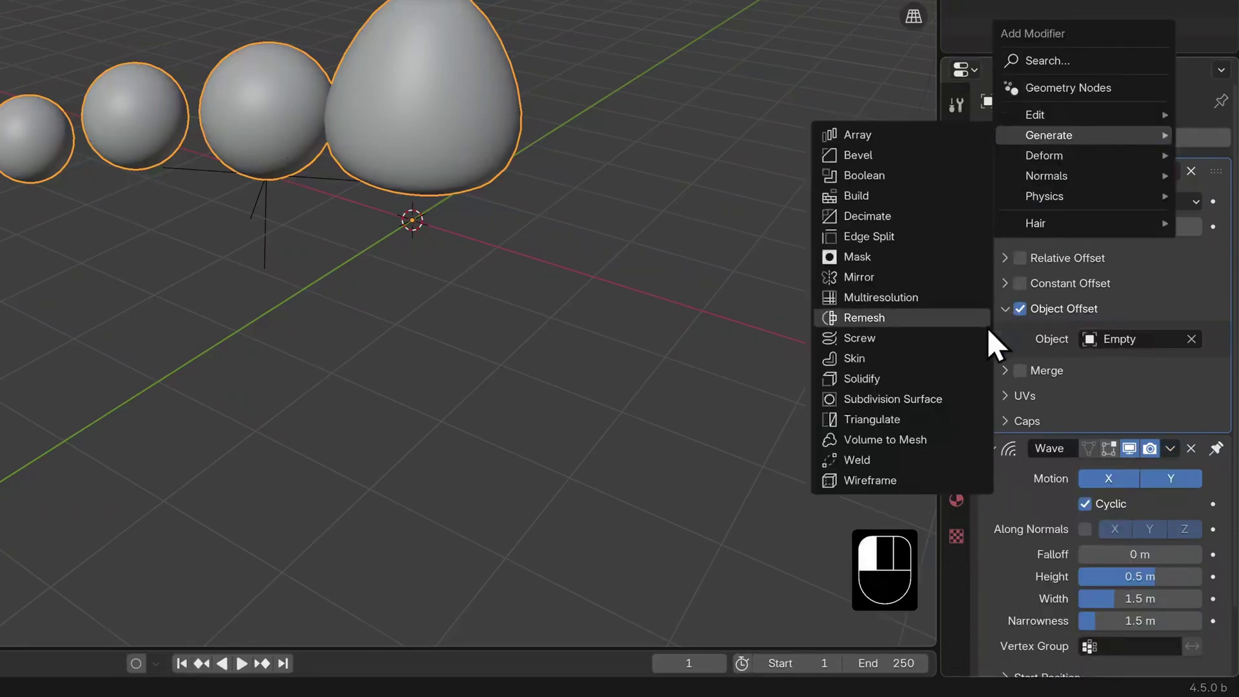
{"action": "left_click", "coordinate": [946, 401]}
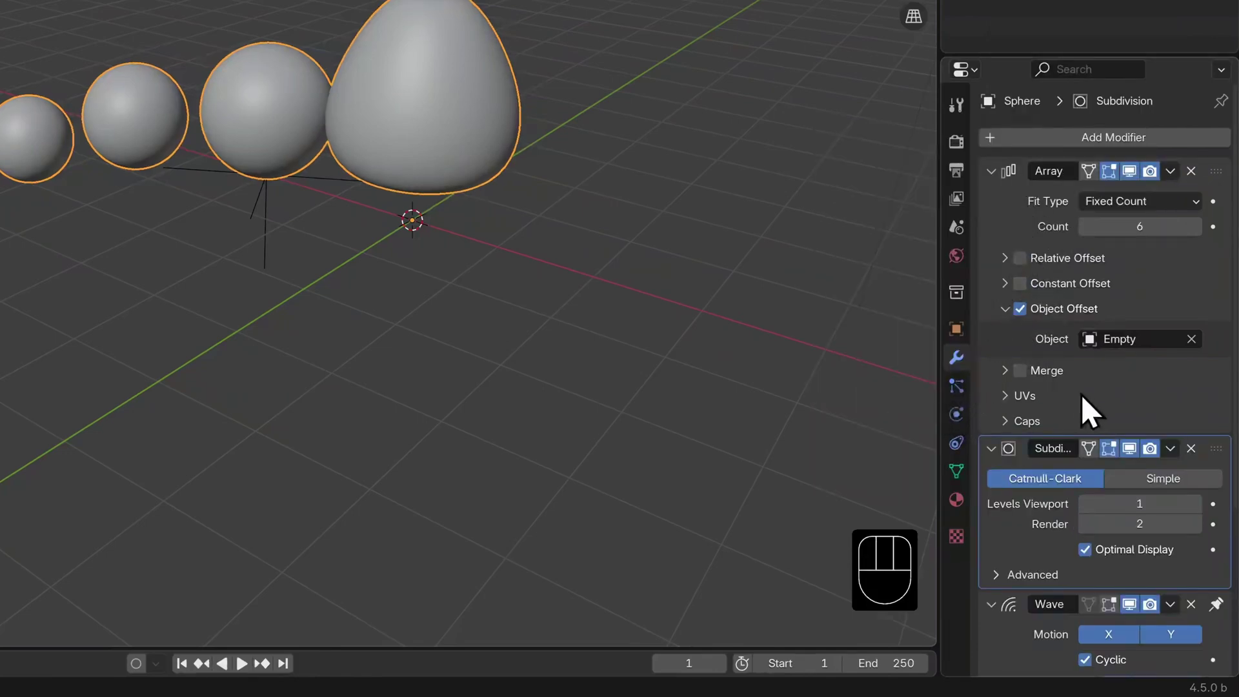
Move the Subdivision Surface modifier to the top of the stack.
{"action": "scroll", "coordinate": [1085, 396], "scroll_direction": "down", "scroll_amount": 5}
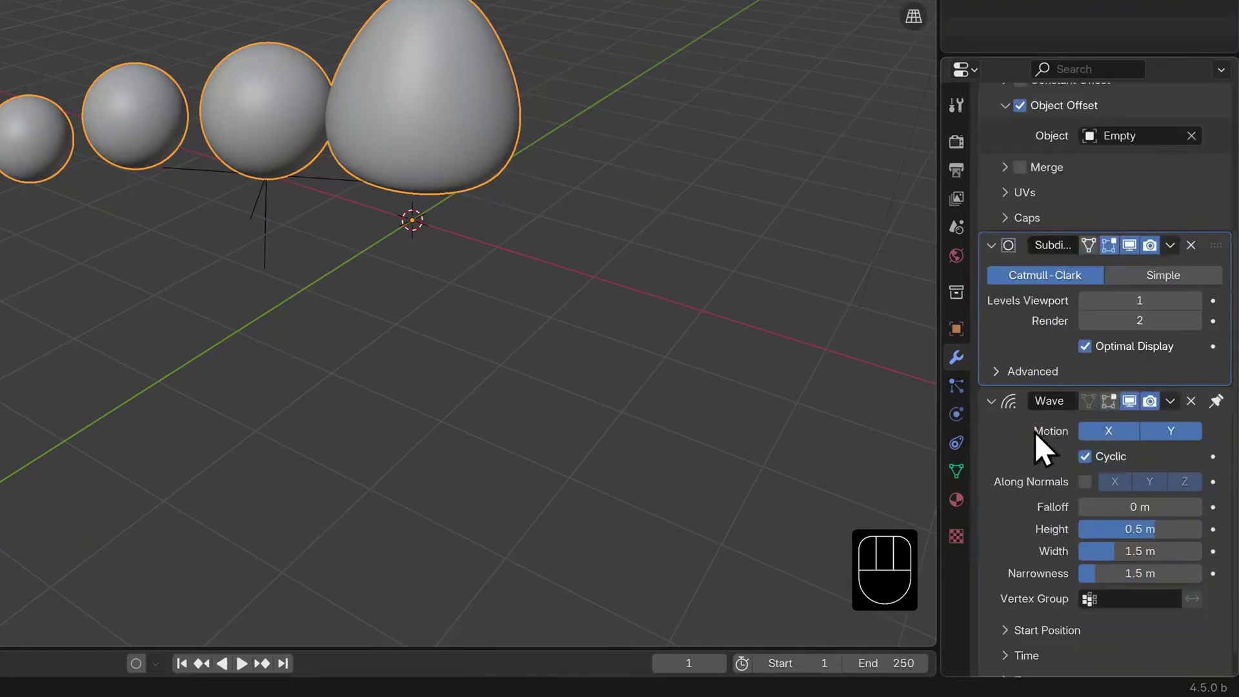
{"action": "left_click", "coordinate": [1170, 246]}
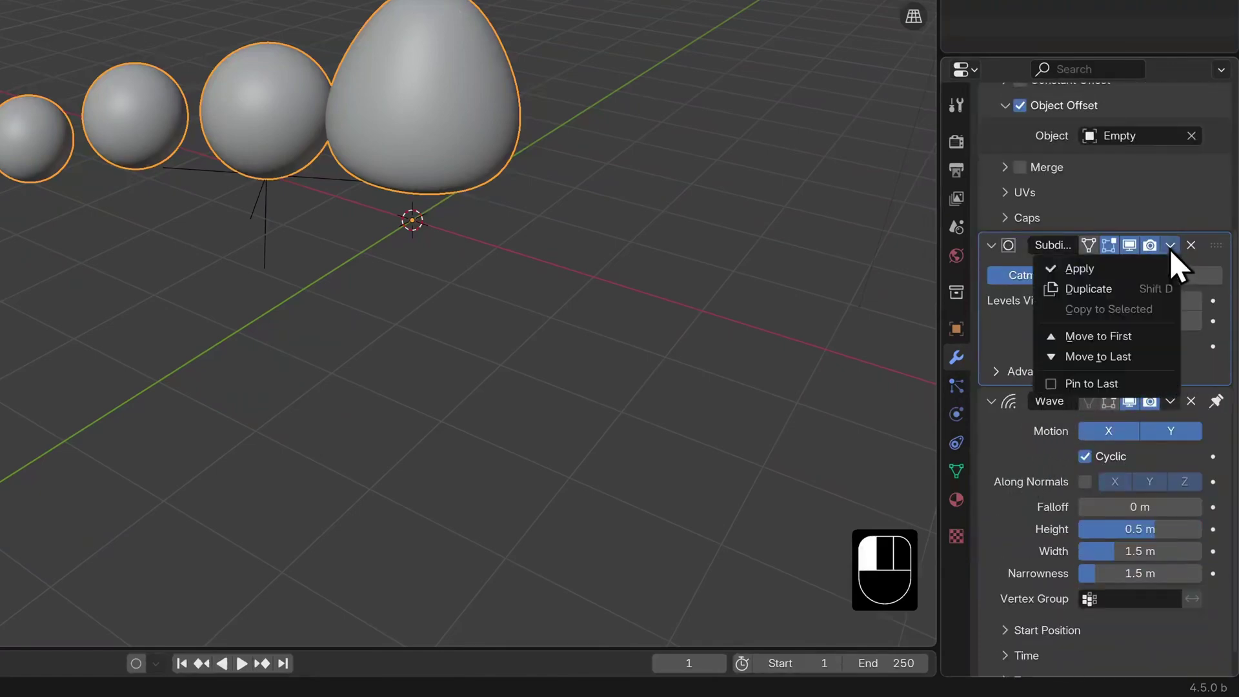
{"action": "left_click", "coordinate": [1150, 336]}
{"action": "scroll", "coordinate": [1151, 310], "scroll_direction": "up", "scroll_amount": 5}
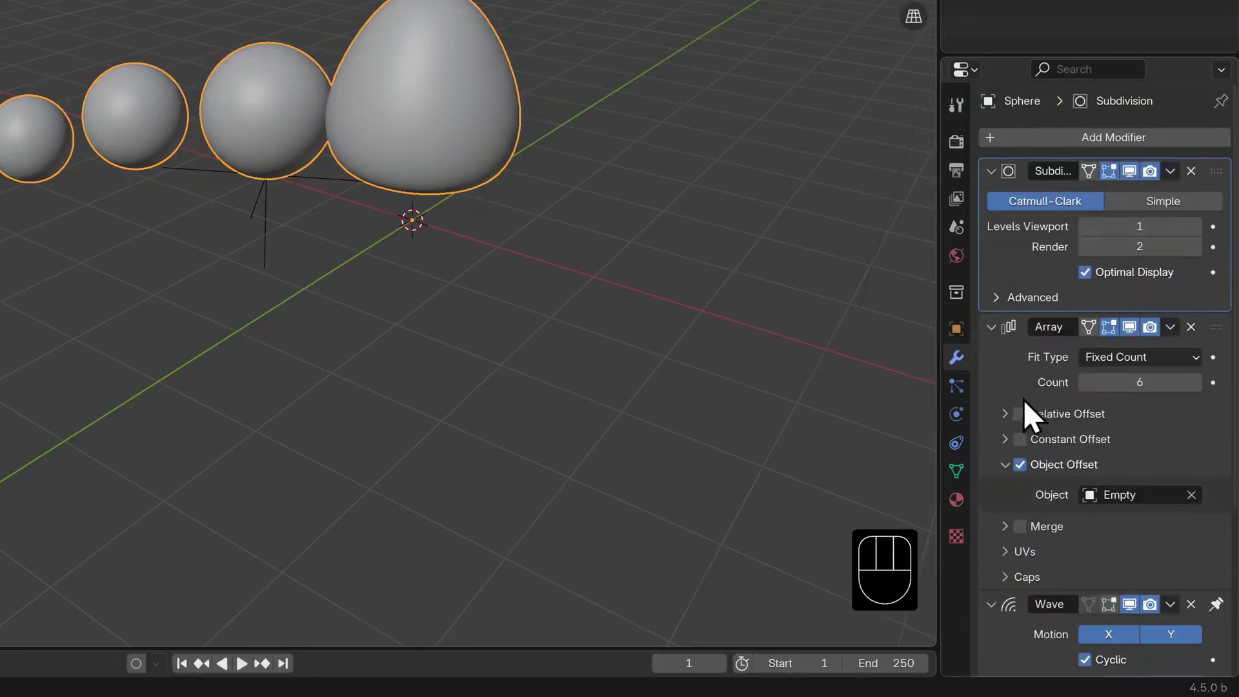
{"action": "scroll", "coordinate": [1195, 405], "scroll_direction": "down", "scroll_amount": 6}
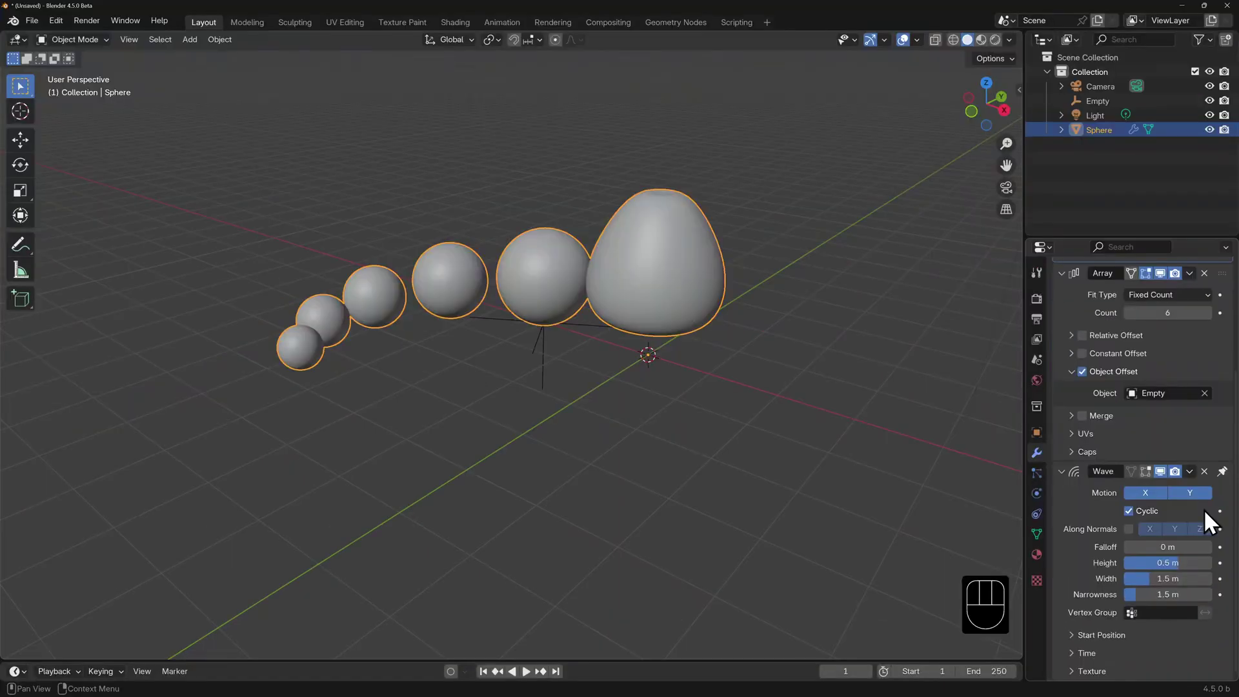
Play the wave animation and raise the Wave's falloff to 10 m.
{"action": "key", "text": "space"}
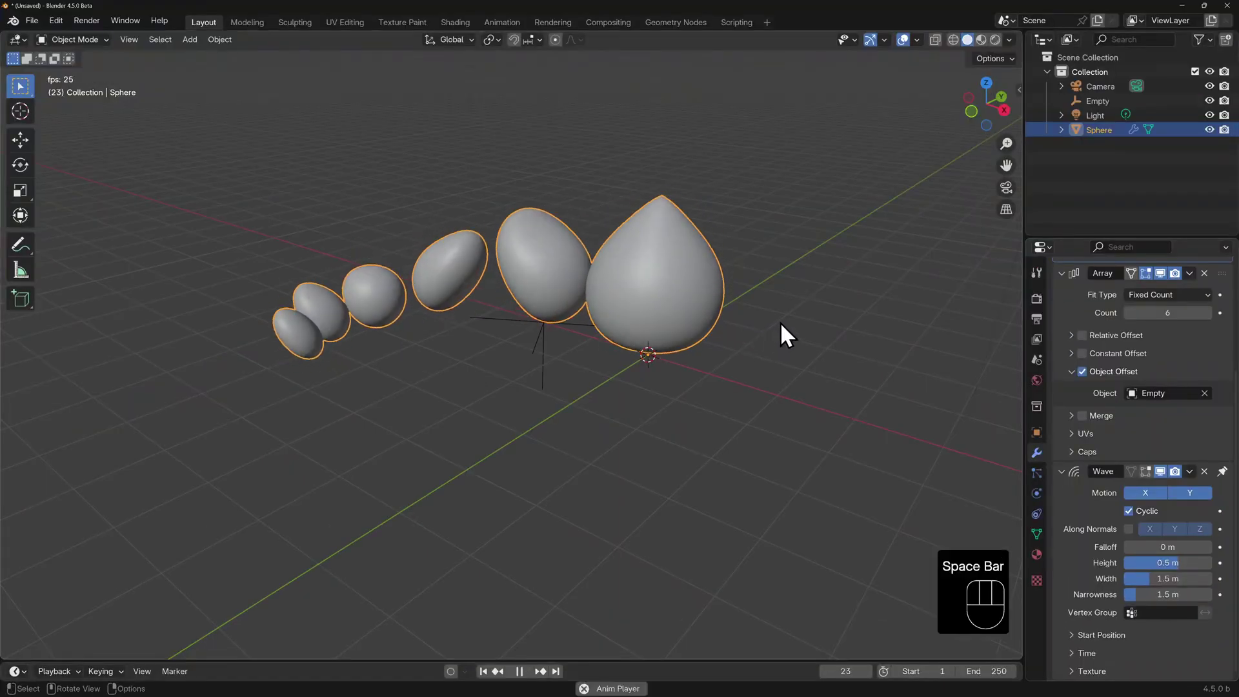
{"action": "middle_click_drag", "start_coordinate": [782, 320], "coordinate": [810, 315], "text": "shift"}
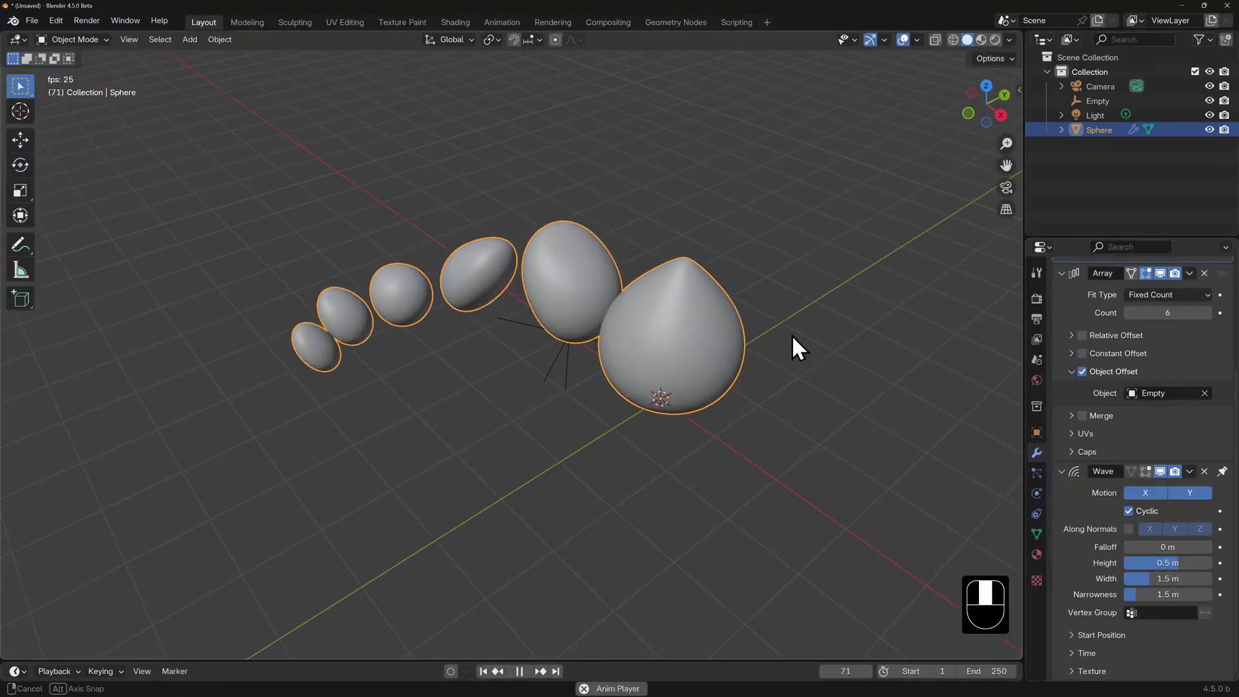
{"action": "middle_click_drag", "start_coordinate": [791, 335], "coordinate": [784, 335]}
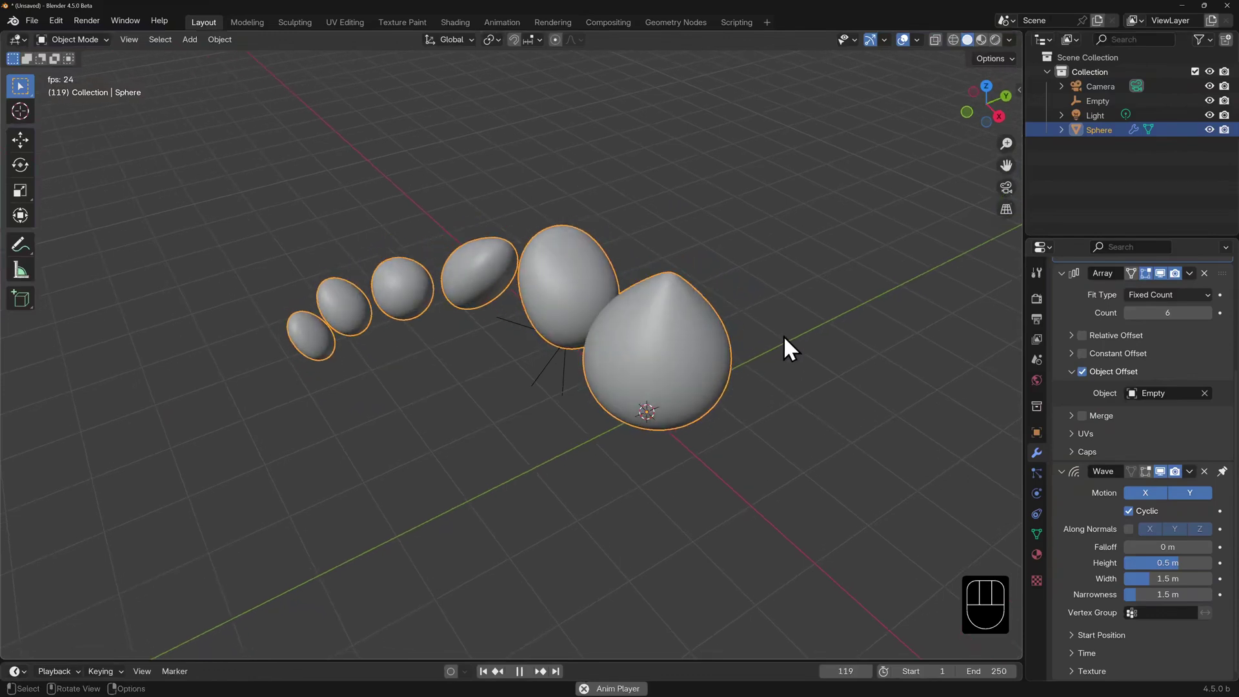
{"action": "mouse_move", "coordinate": [1166, 546]}
{"action": "left_mouse_down"}
{"action": "mouse_move", "coordinate": [1187, 547]}
{"action": "mouse_move", "coordinate": [1165, 547]}
{"action": "left_mouse_up"}
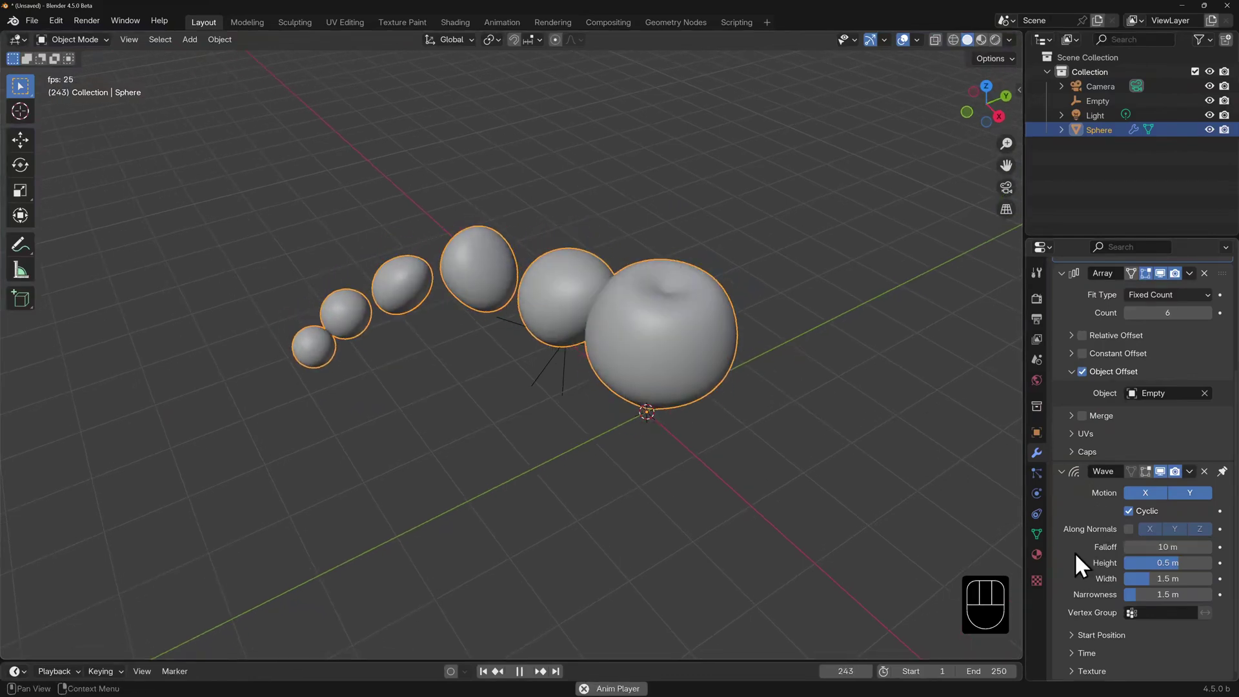
Set the Wave's Start Position X to 0 m.
{"action": "left_click", "coordinate": [1071, 636]}
{"action": "scroll", "coordinate": [1063, 628], "scroll_direction": "down", "scroll_amount": 2}
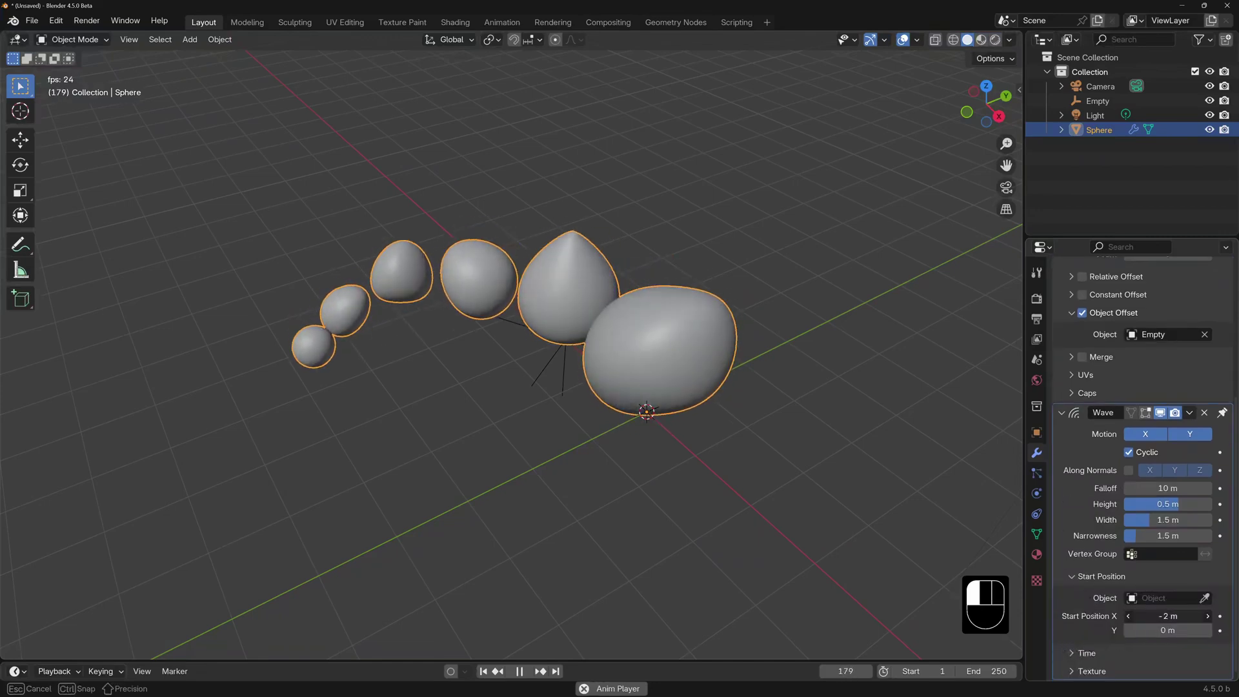
{"action": "left_click", "coordinate": [1135, 616]}
{"action": "type", "text": "0"}
{"action": "key", "text": "Return"}
{"action": "left_click", "coordinate": [1135, 616]}
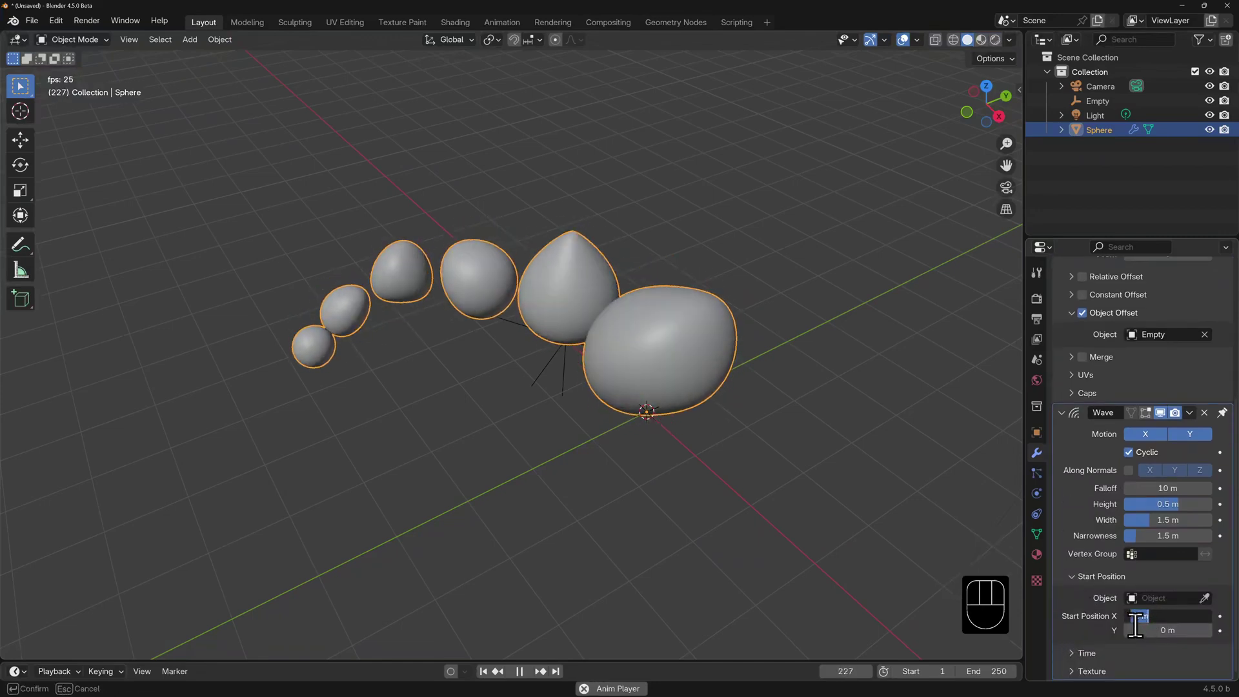
{"action": "left_click", "coordinate": [1134, 630]}
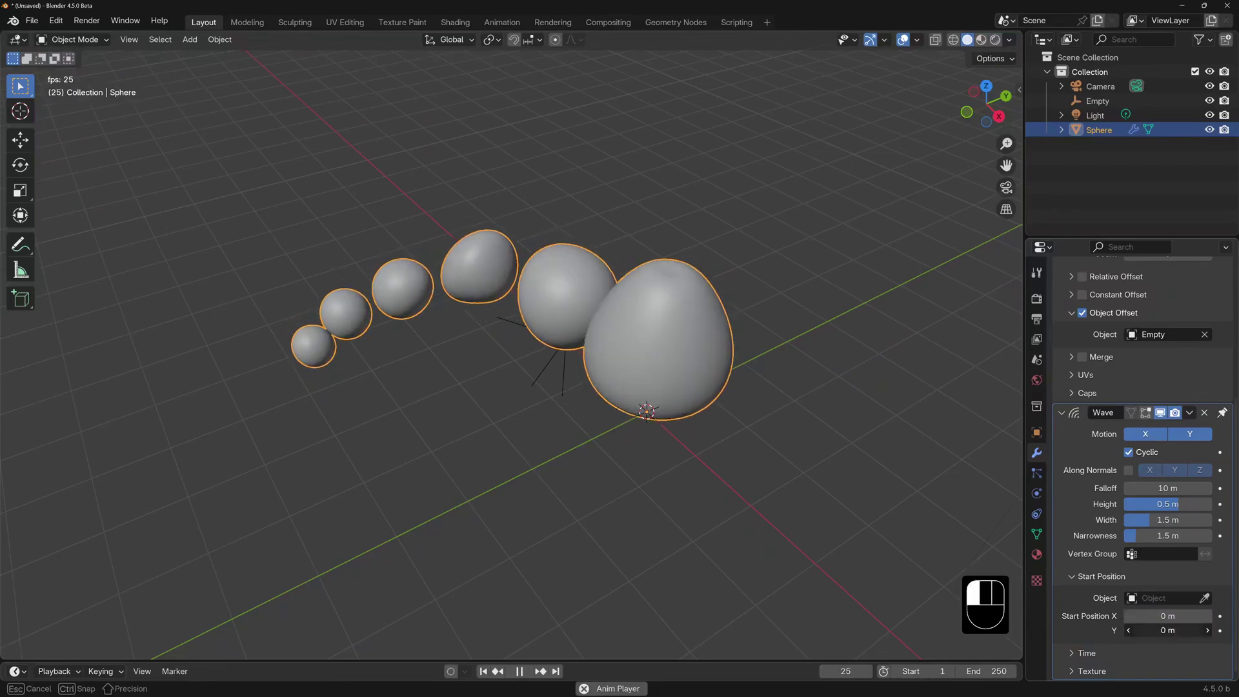